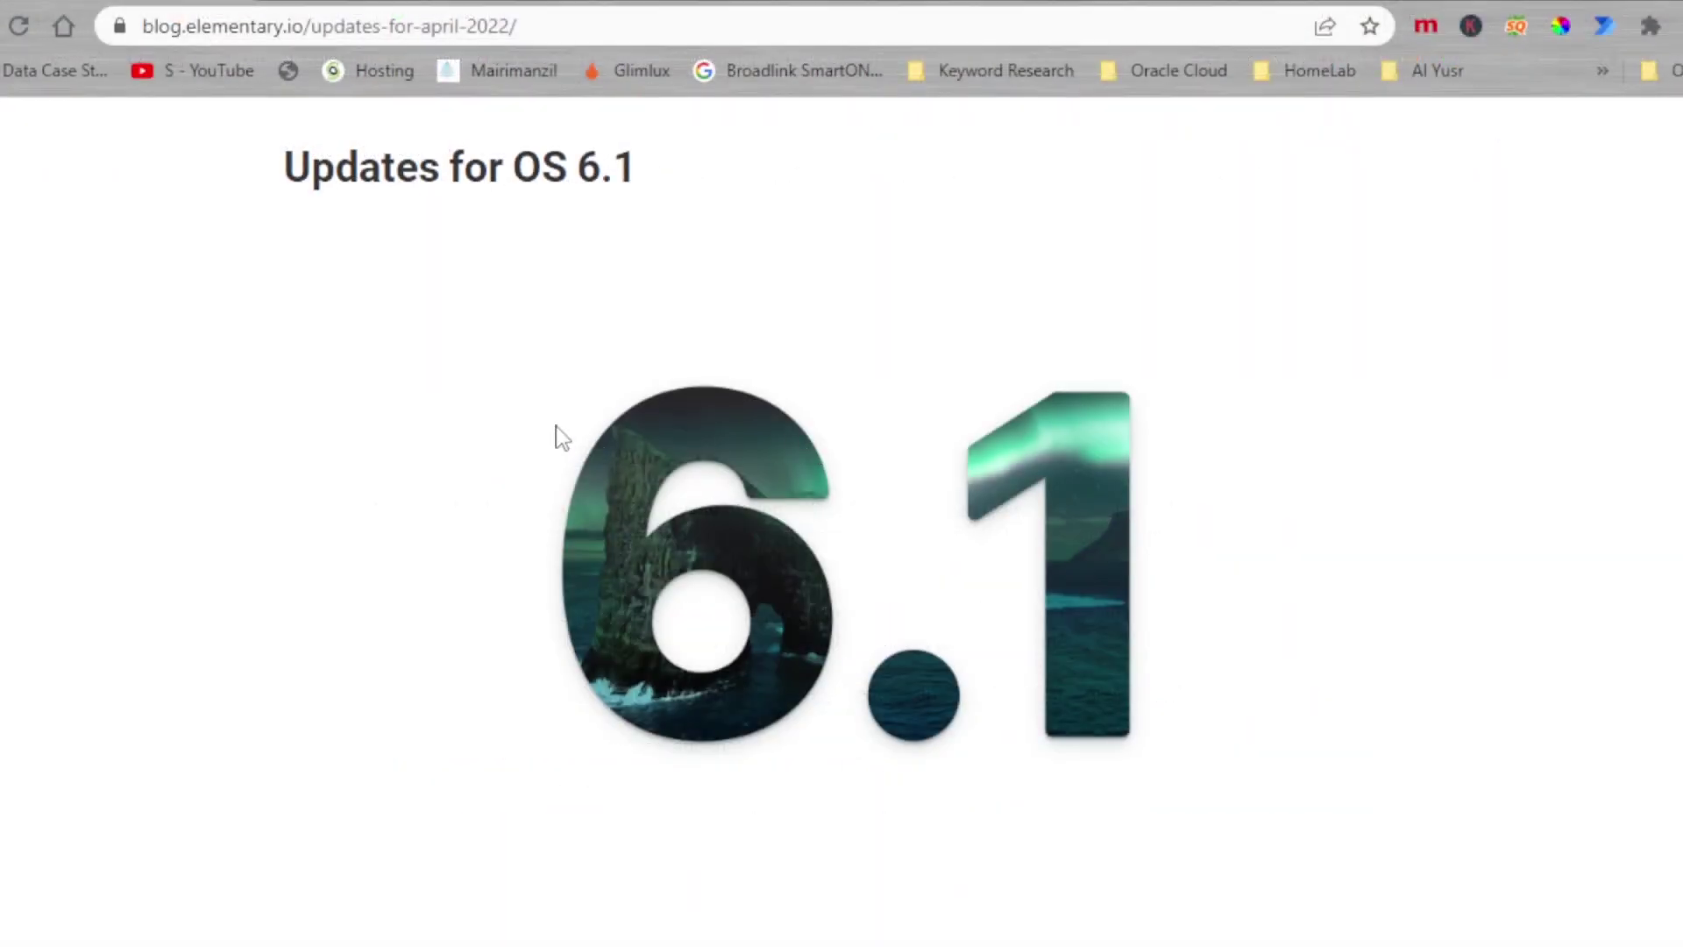
Step: Page through the elementary OS welcome pages (appearance, Night Light, Housekeeping) and finish the tour
{"action": "scroll", "coordinate": [582, 383], "scroll_direction": "down", "scroll_amount": 5}
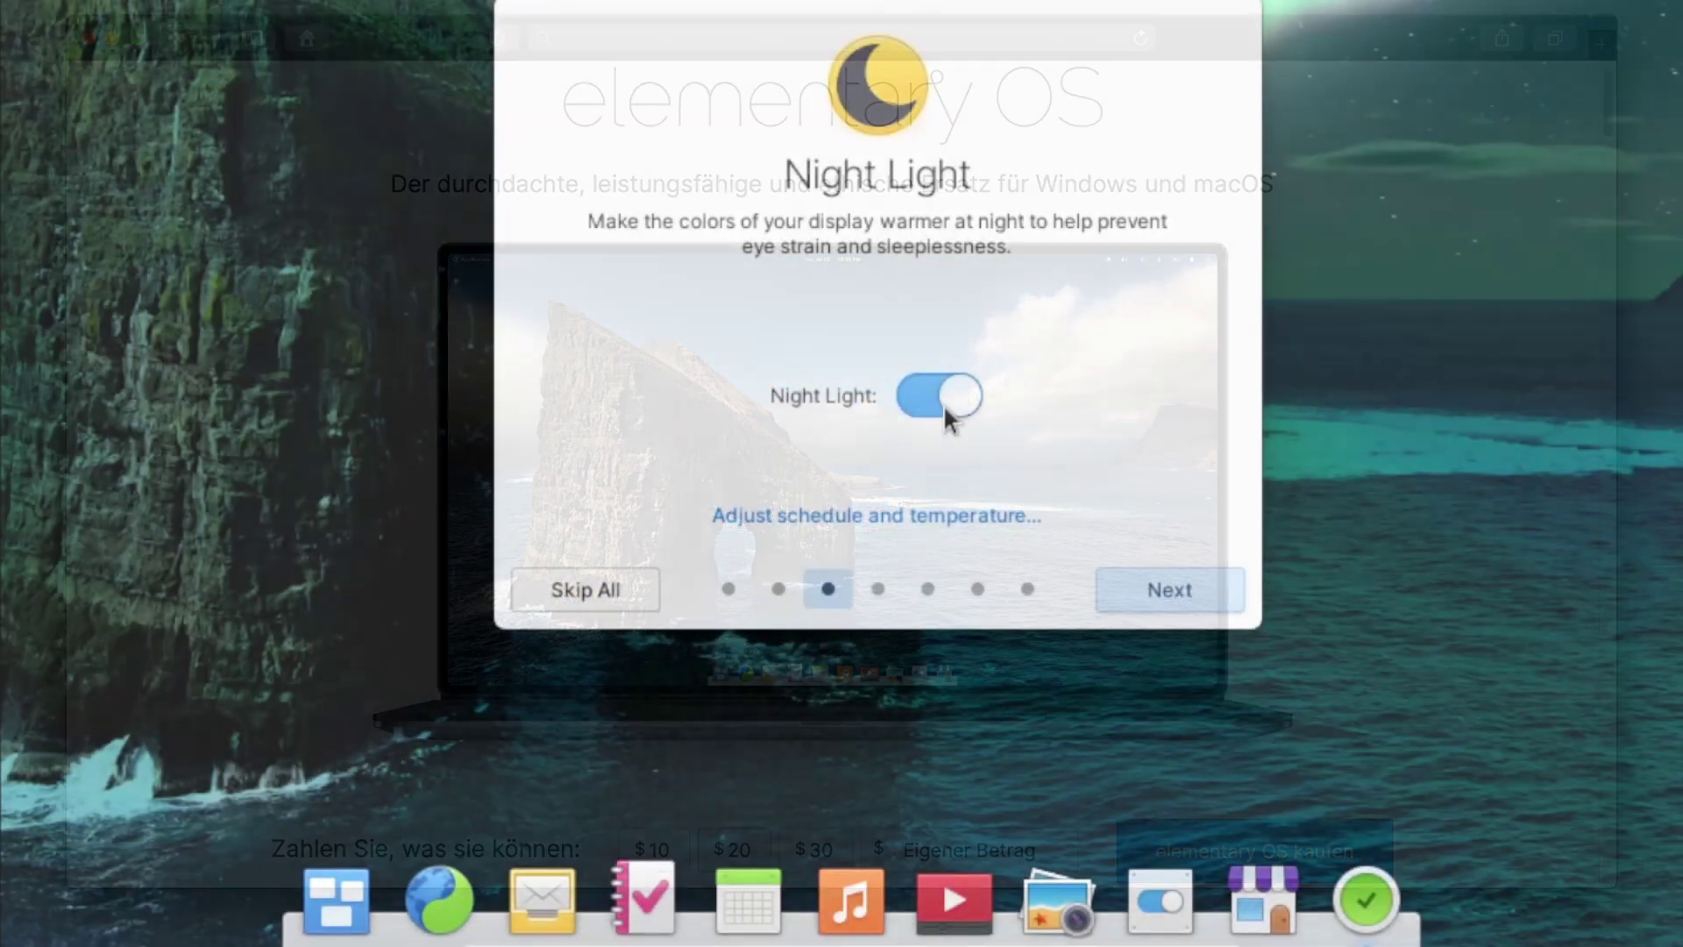
{"action": "left_click", "coordinate": [941, 393]}
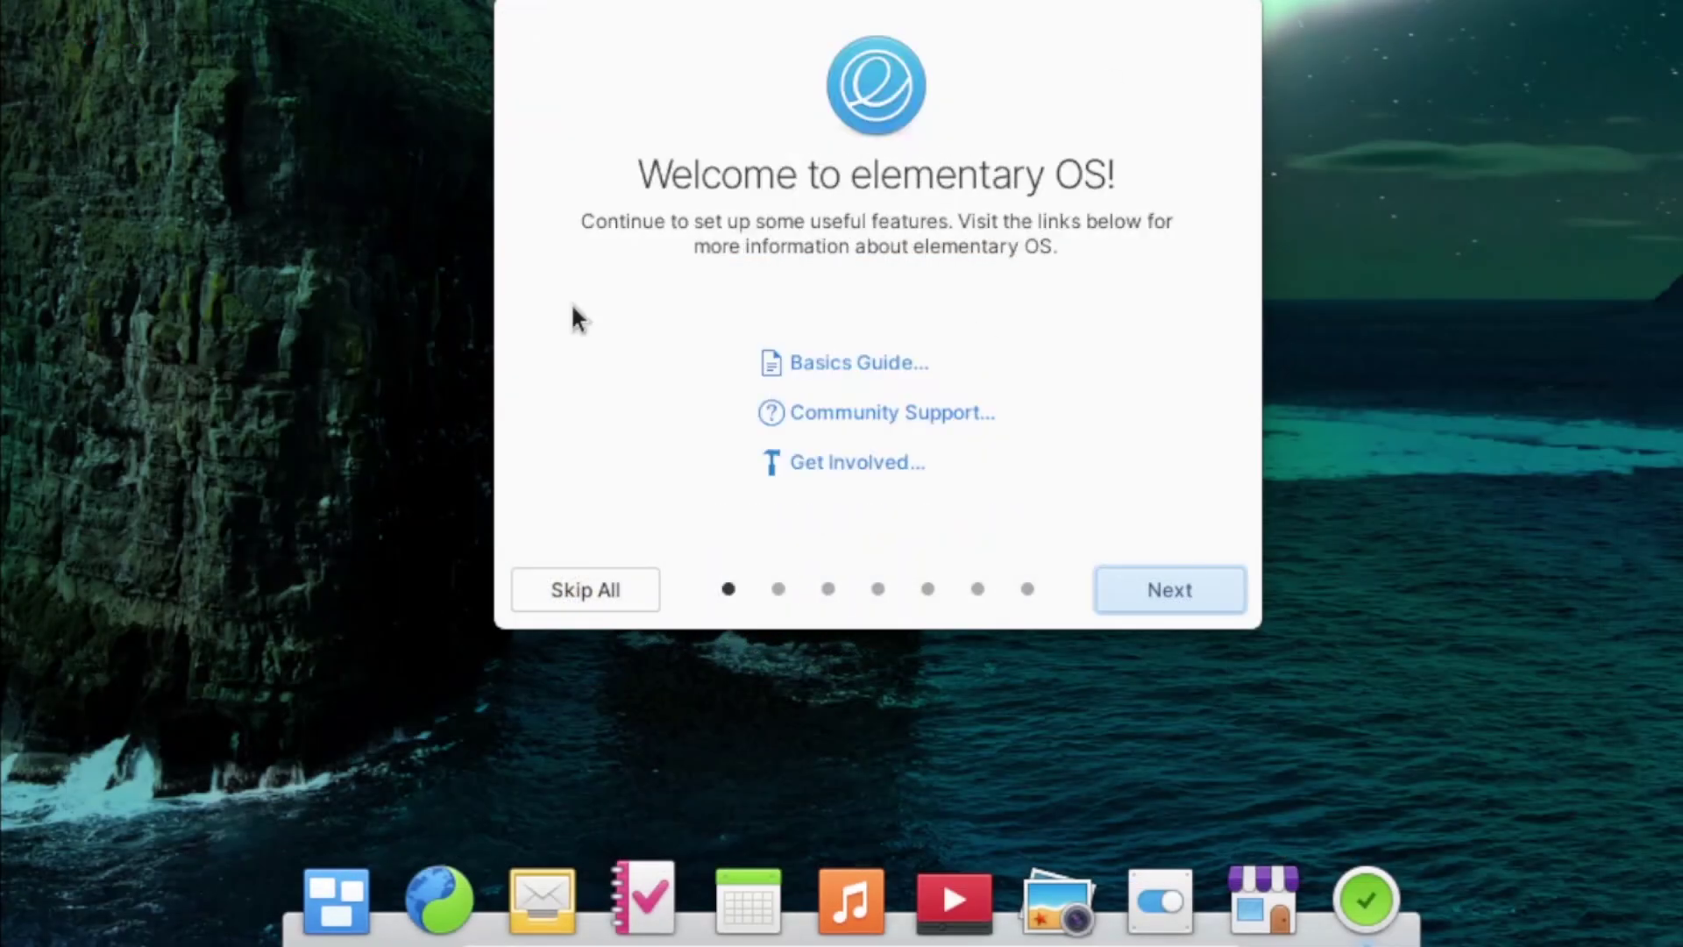
{"action": "left_click", "coordinate": [759, 591]}
{"action": "left_click", "coordinate": [830, 588]}
{"action": "left_click", "coordinate": [877, 588]}
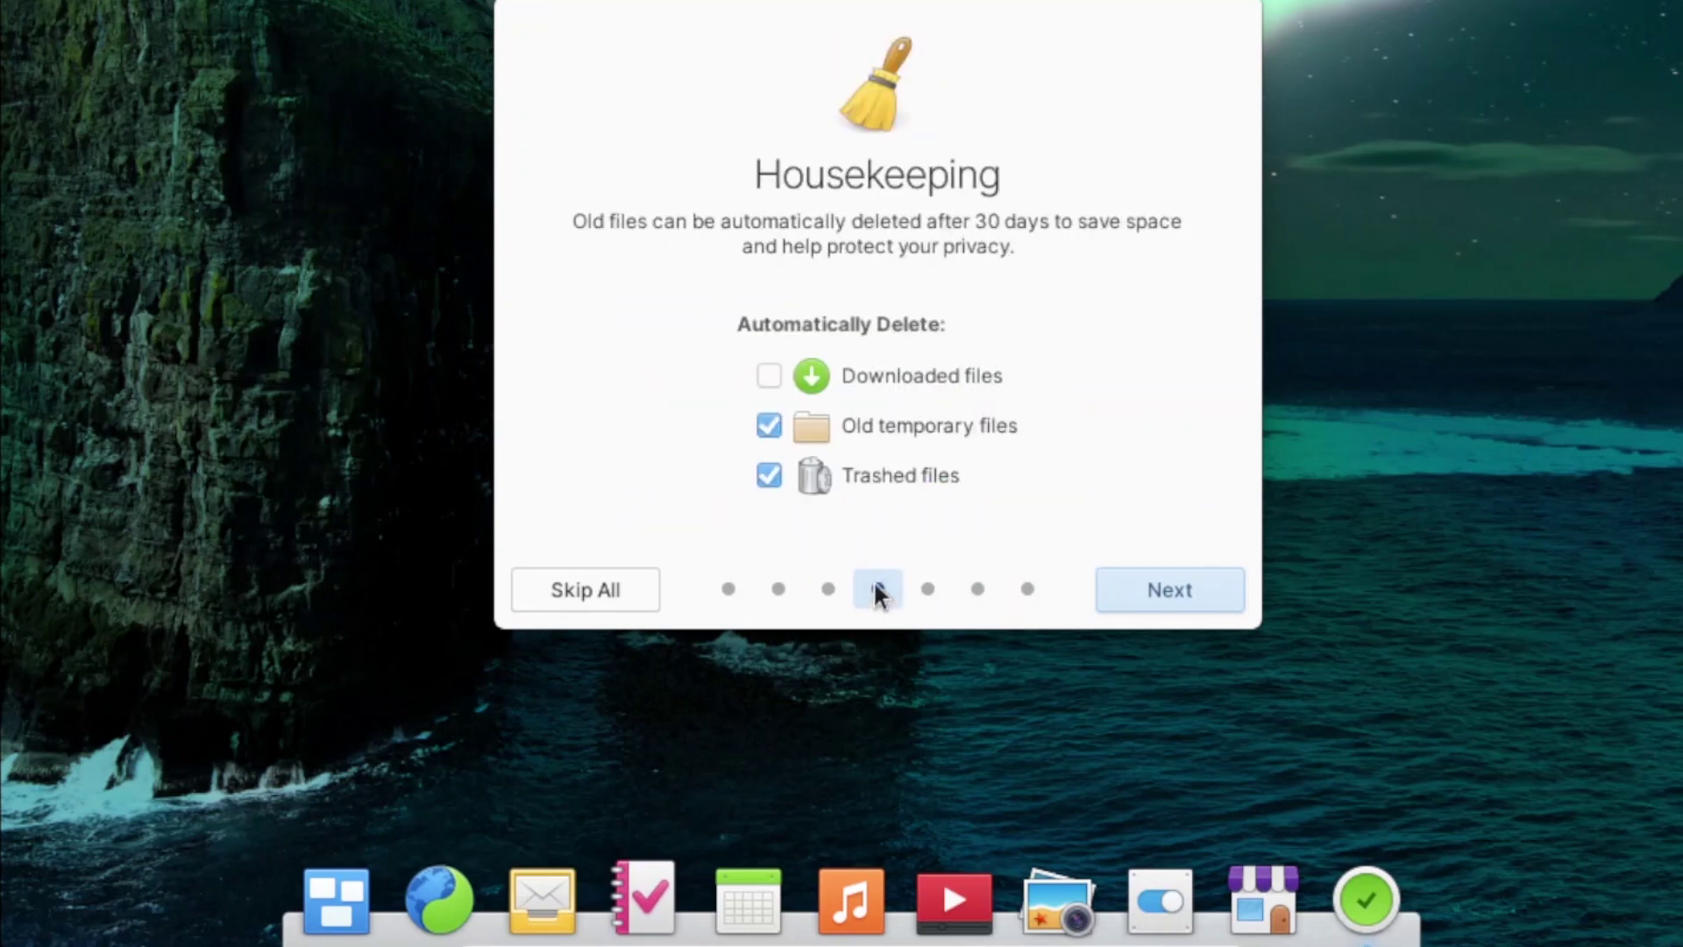
{"action": "left_click", "coordinate": [1024, 589]}
{"action": "left_click", "coordinate": [928, 588]}
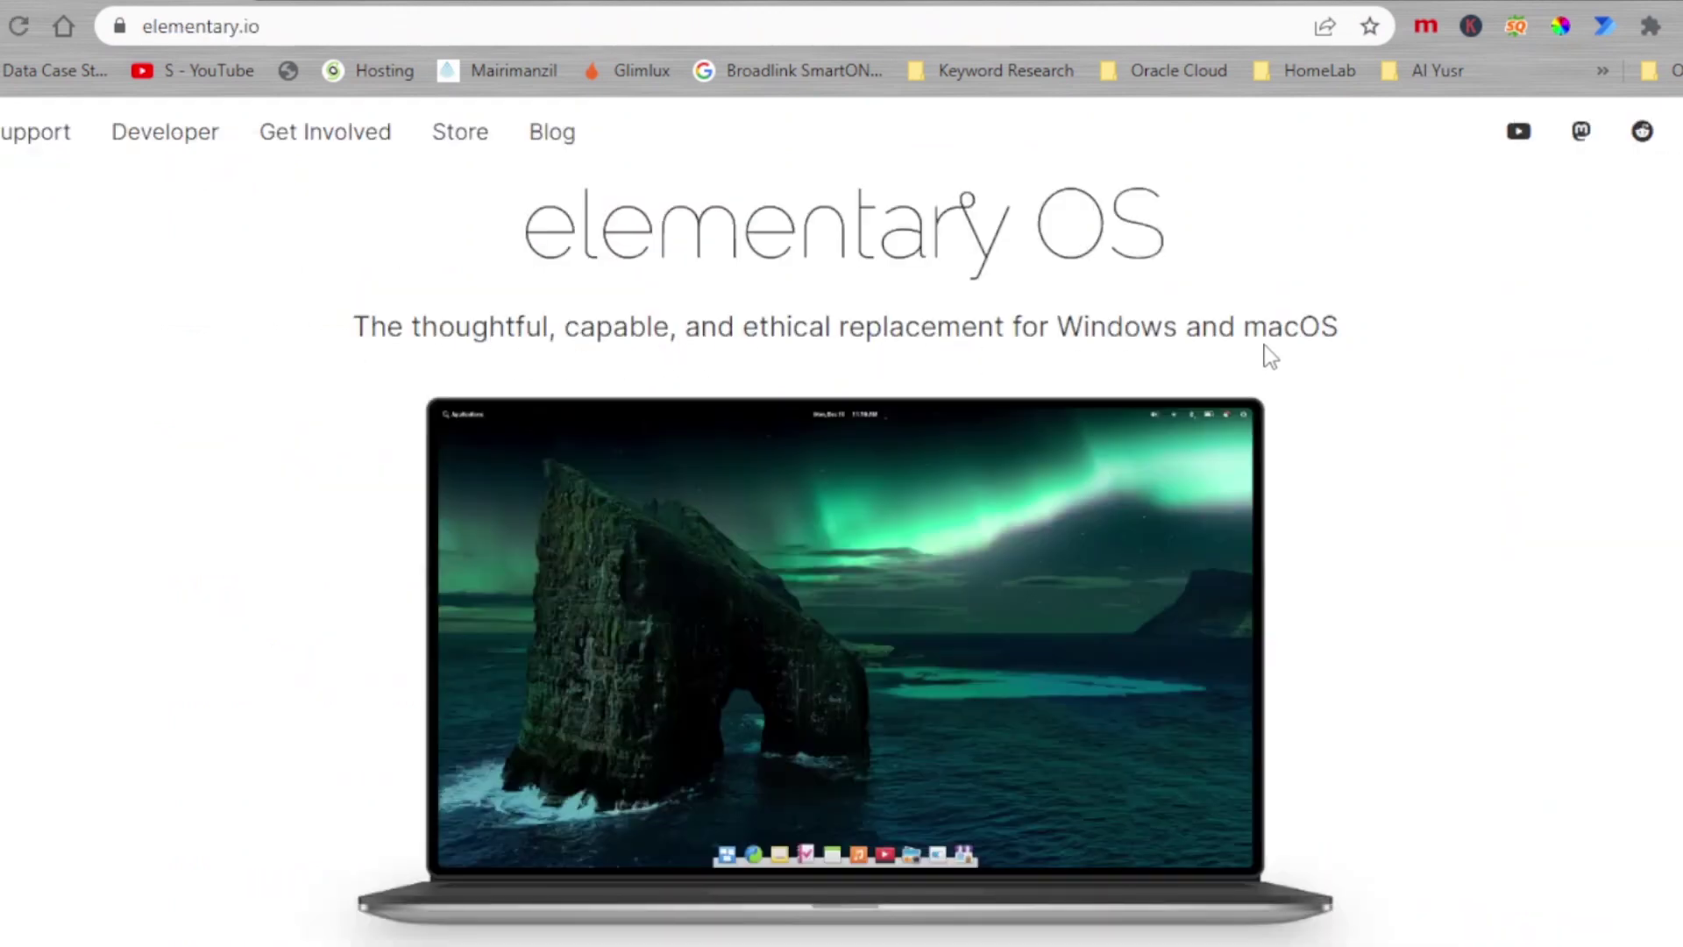
Step: Scroll through the elementary.io pages to browse the site's content
{"action": "scroll", "coordinate": [818, 496], "scroll_direction": "down", "scroll_amount": 2}
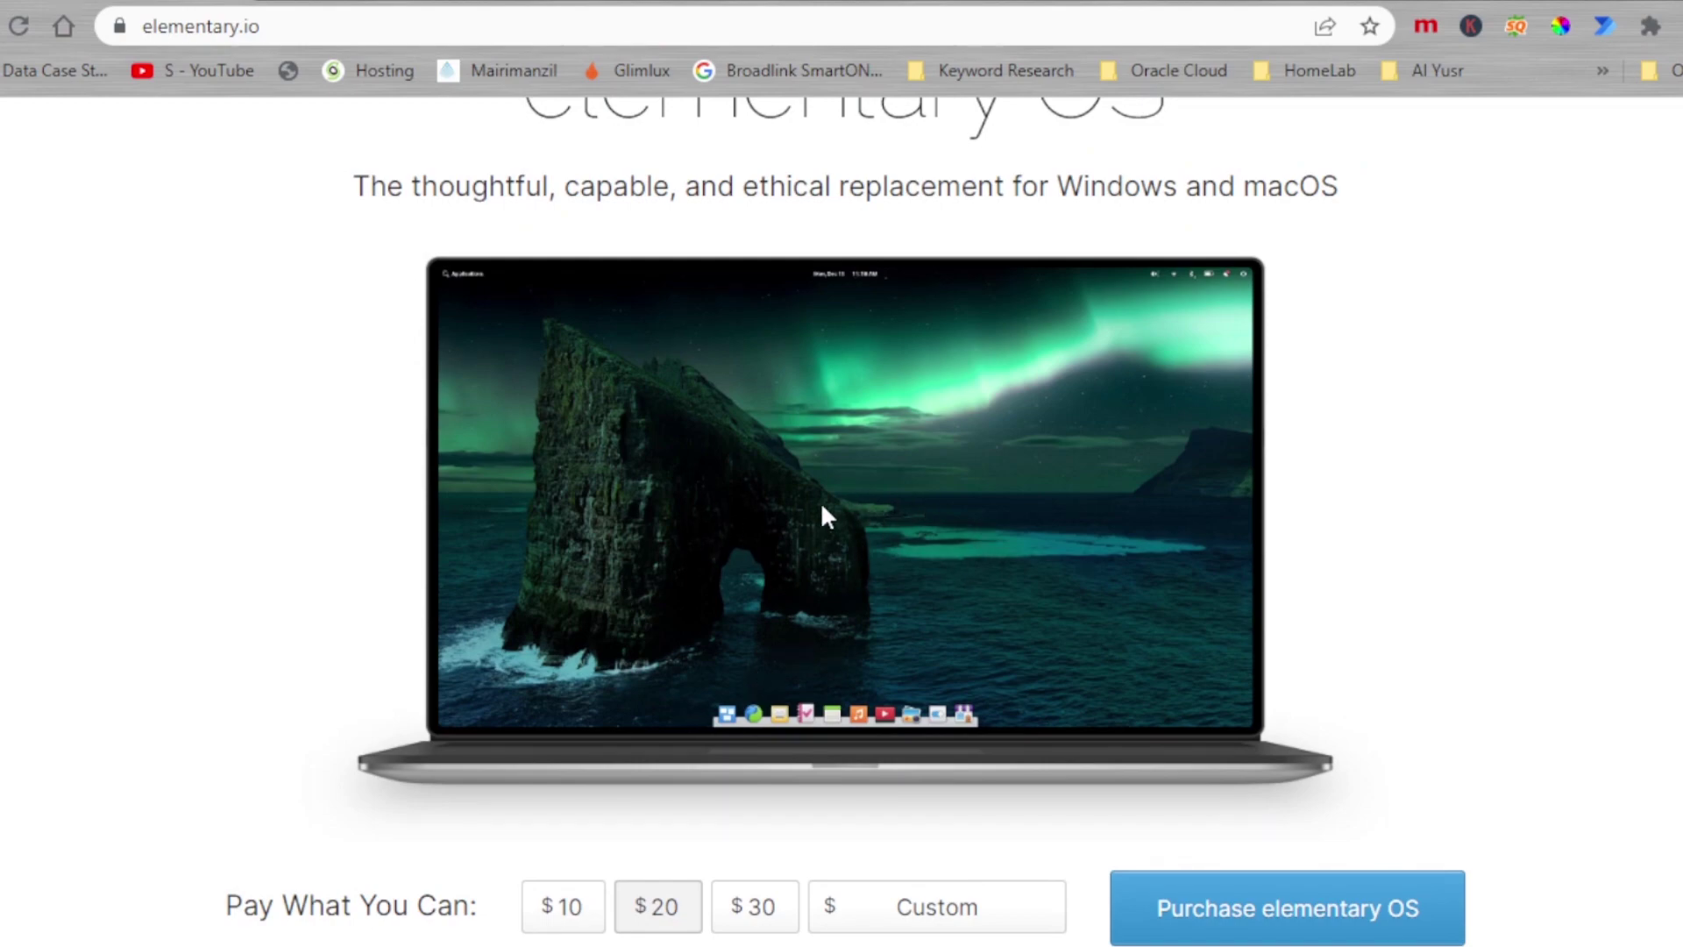
{"action": "scroll", "coordinate": [789, 517], "scroll_direction": "down", "scroll_amount": 15}
{"action": "scroll", "coordinate": [763, 447], "scroll_direction": "down", "scroll_amount": 5}
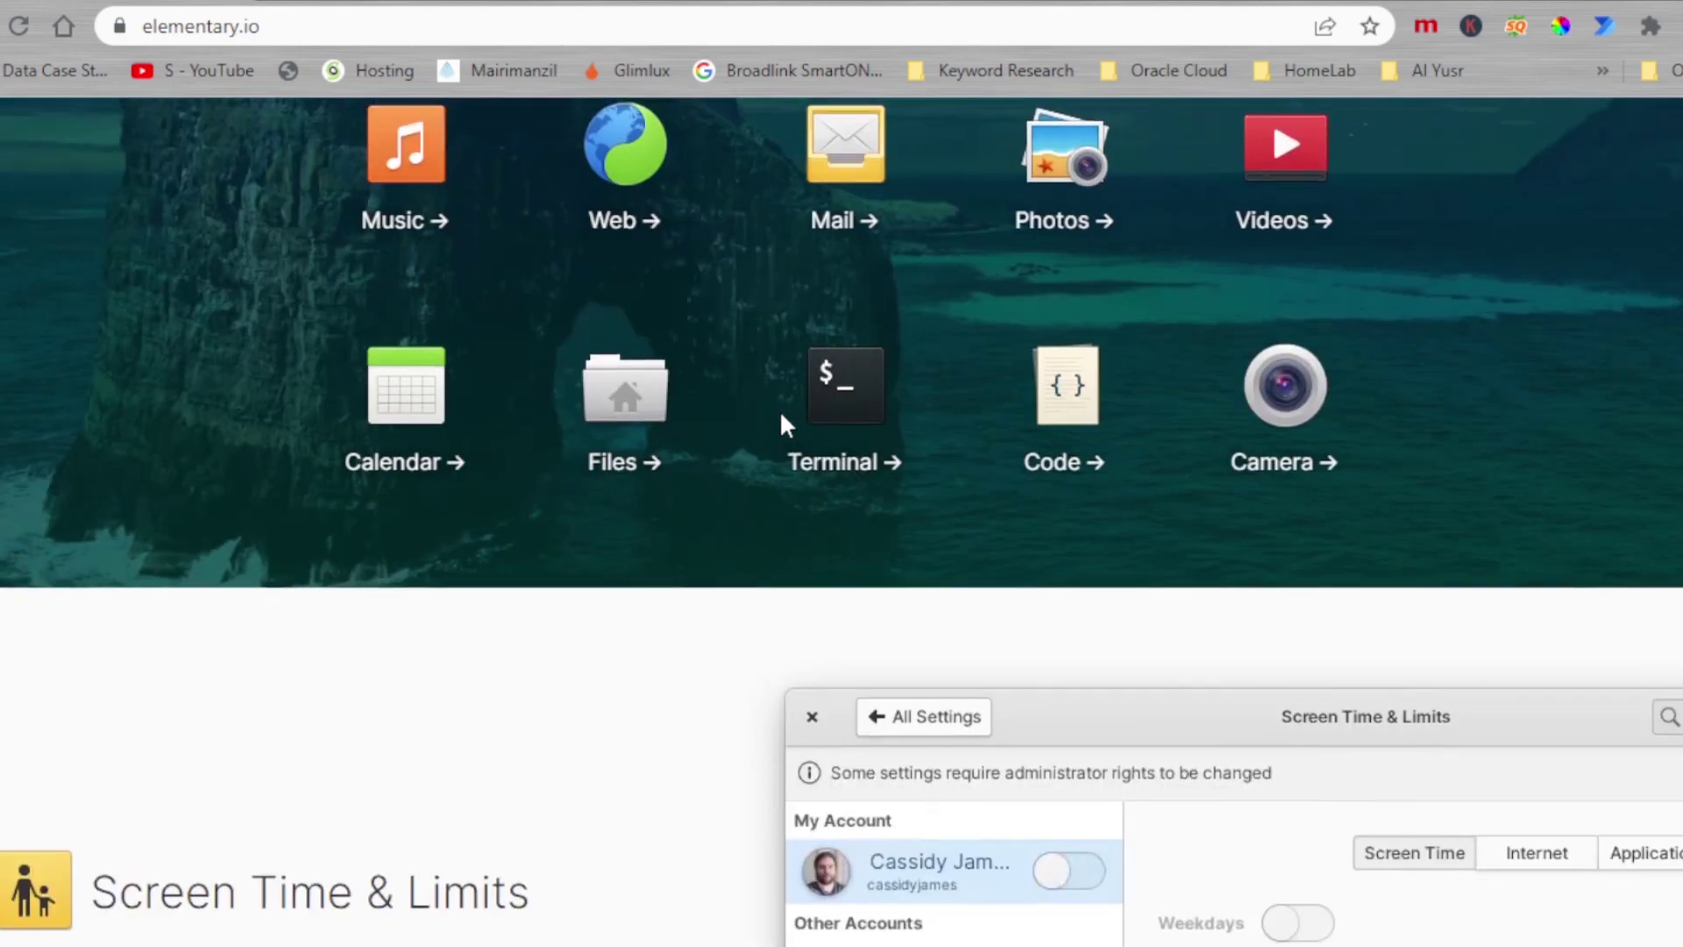
{"action": "scroll", "coordinate": [657, 438], "scroll_direction": "up", "scroll_amount": 4}
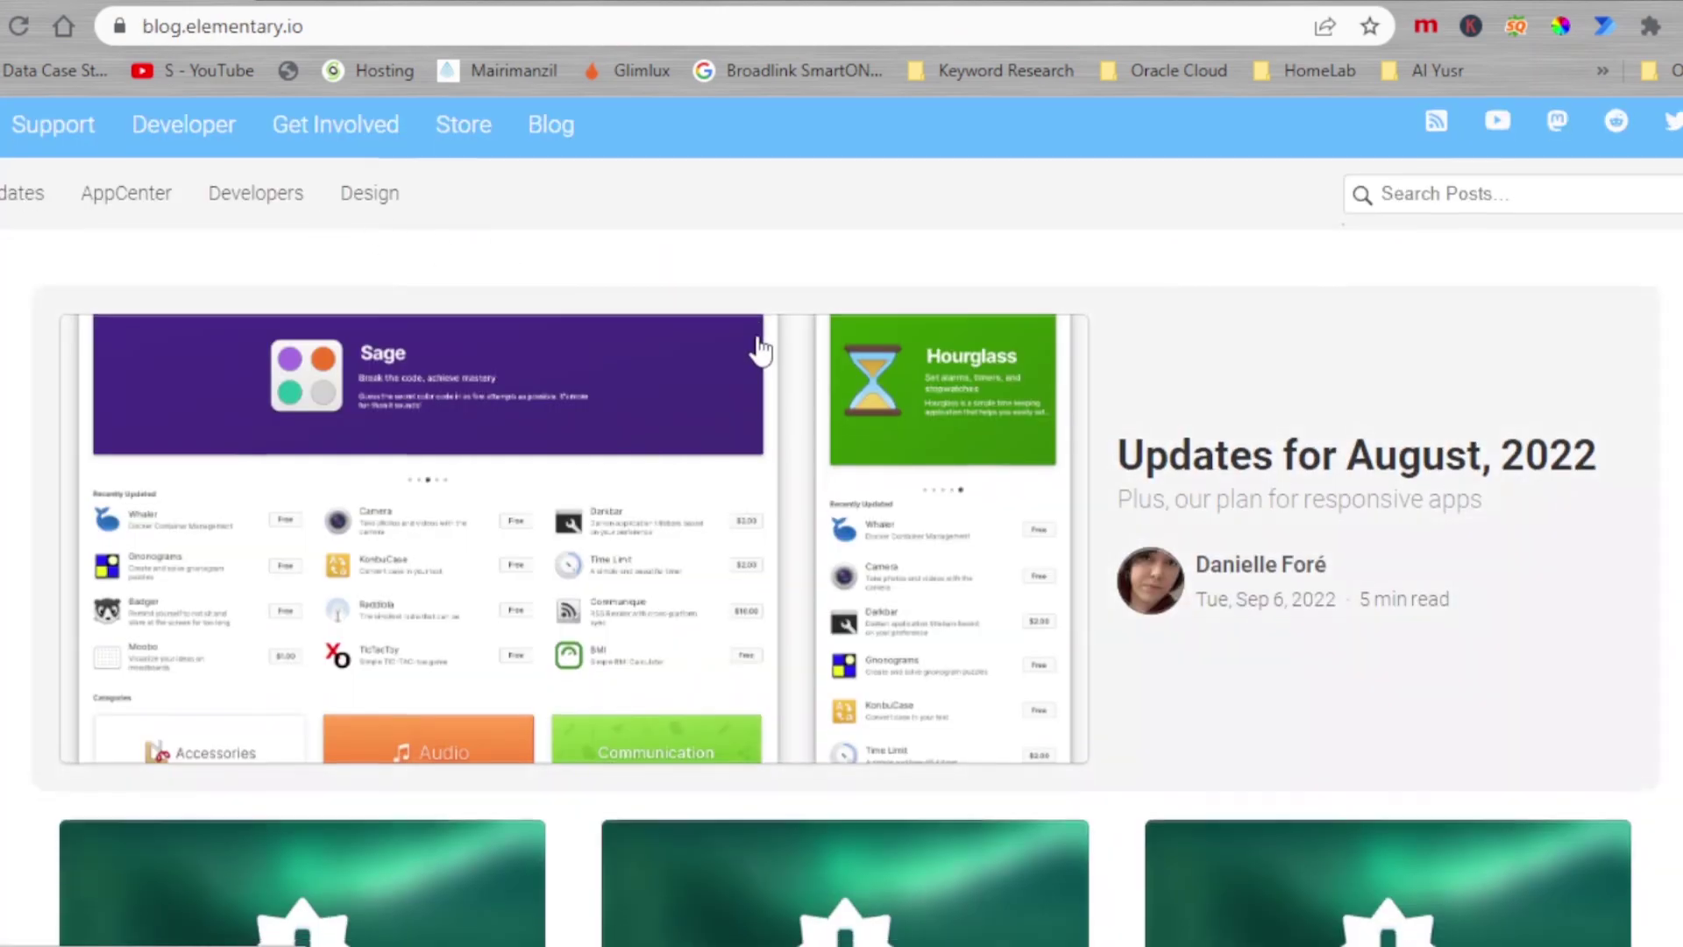
{"action": "scroll", "coordinate": [759, 350], "scroll_direction": "down", "scroll_amount": 14}
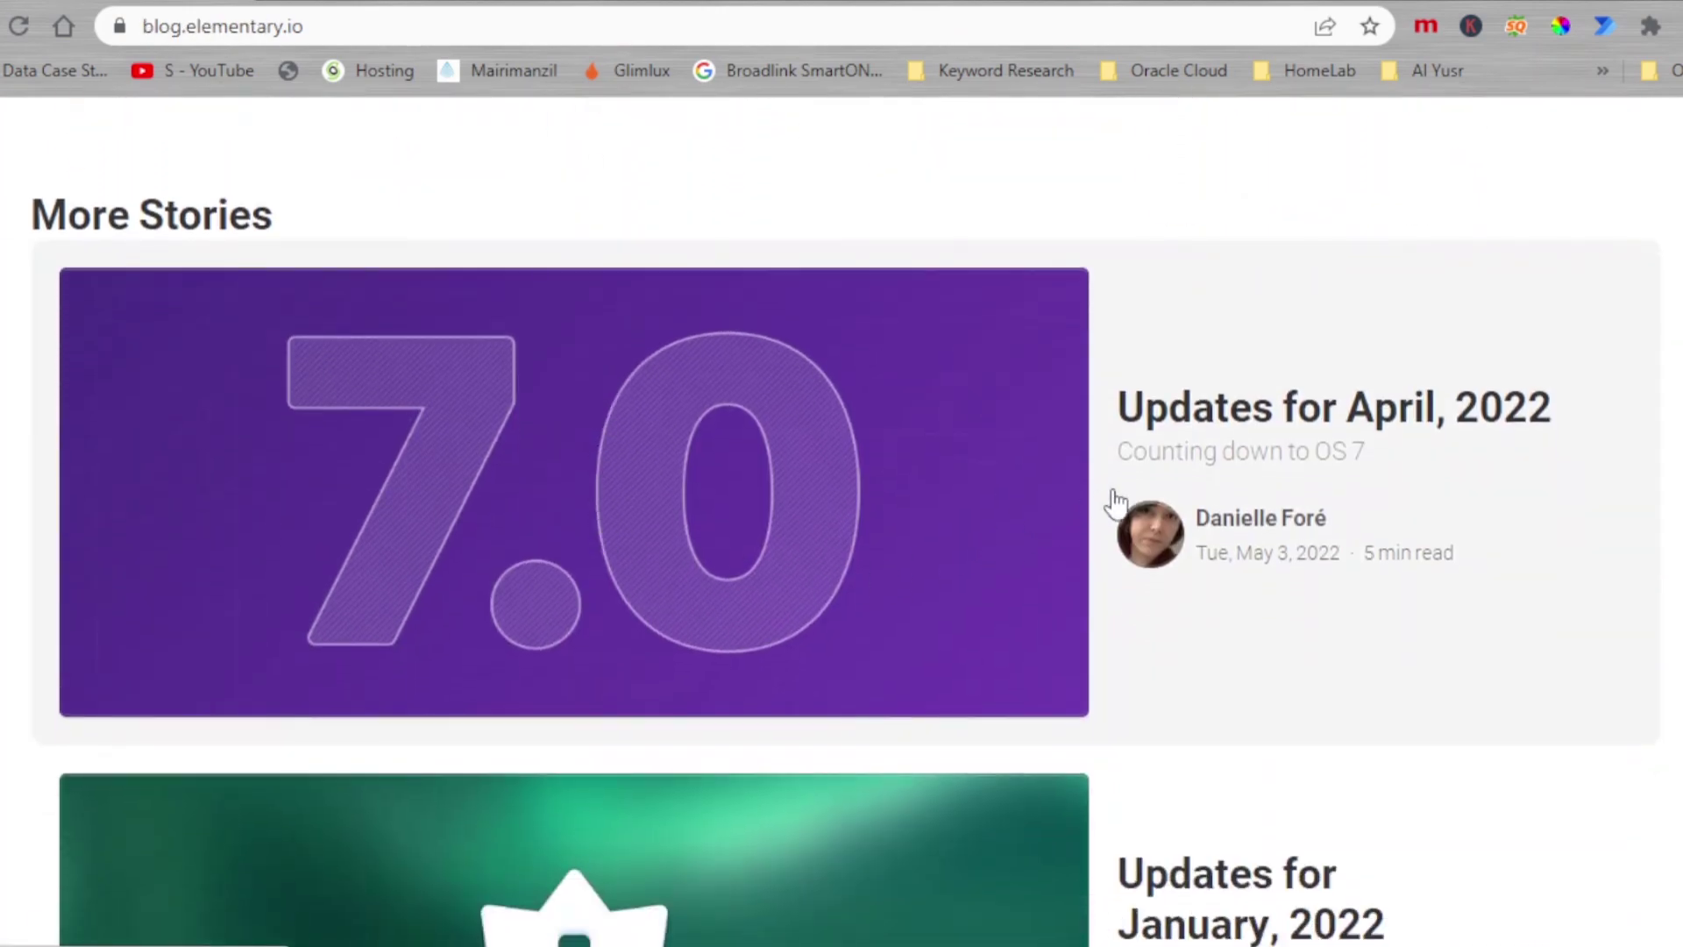
Step: Read the Updates for April, 2022 post, highlighting the OS 7 heading and Ubuntu 22.04 sentence
{"action": "left_click", "coordinate": [1424, 438]}
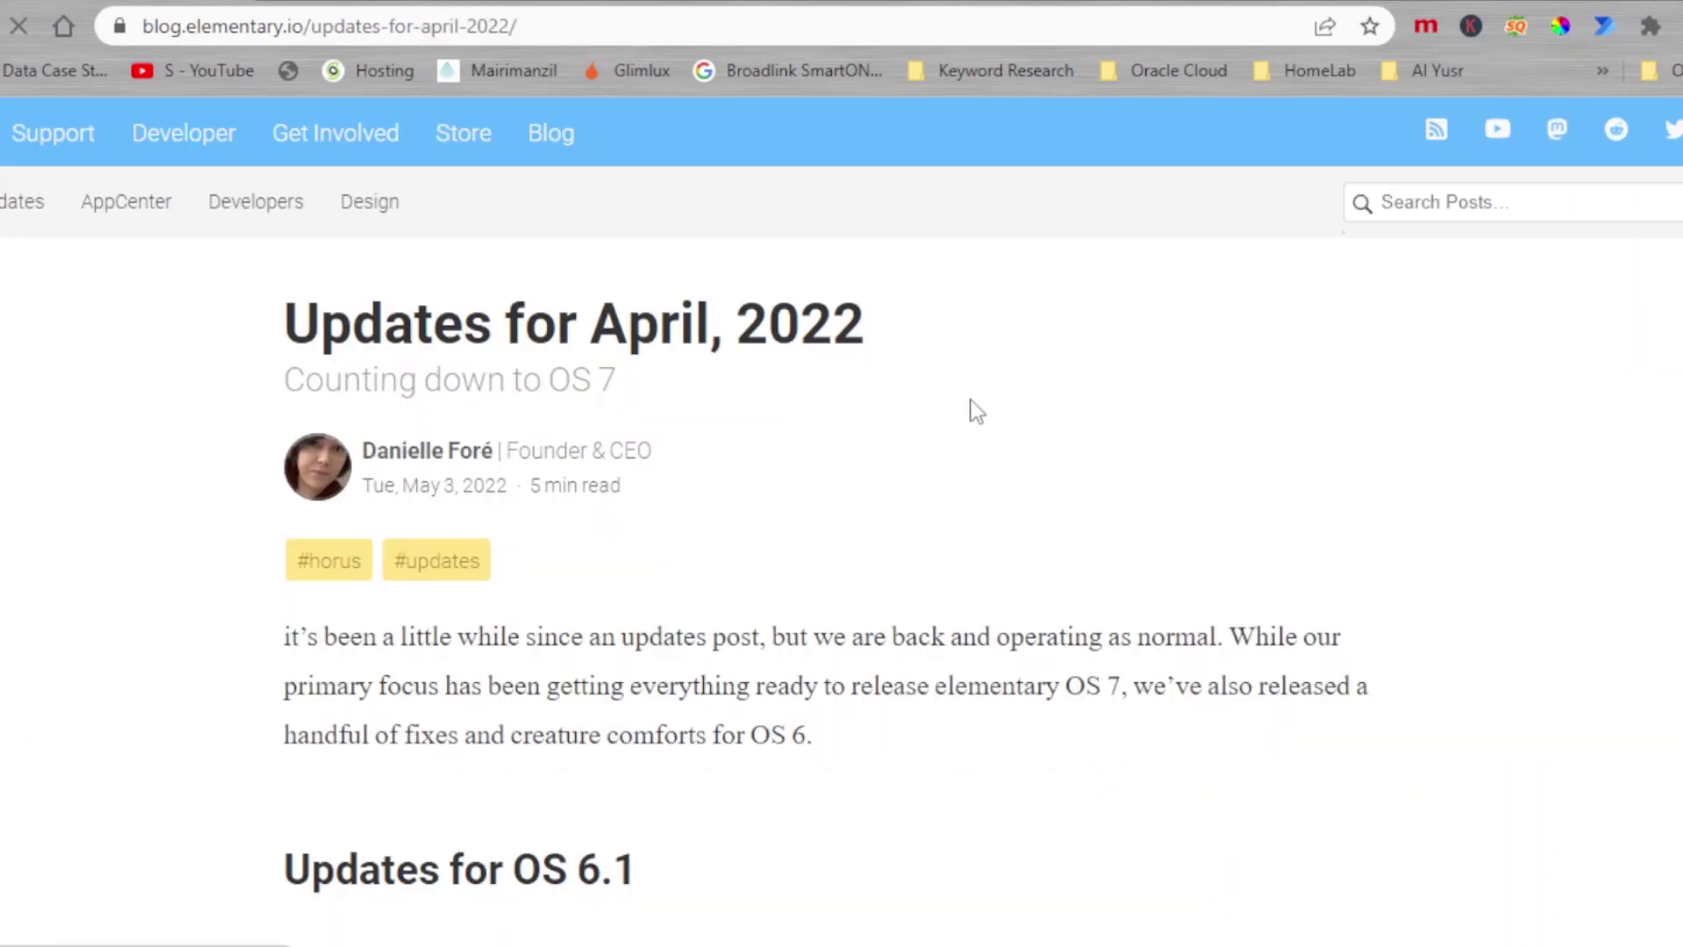
{"action": "scroll", "coordinate": [798, 425], "scroll_direction": "down", "scroll_amount": 5}
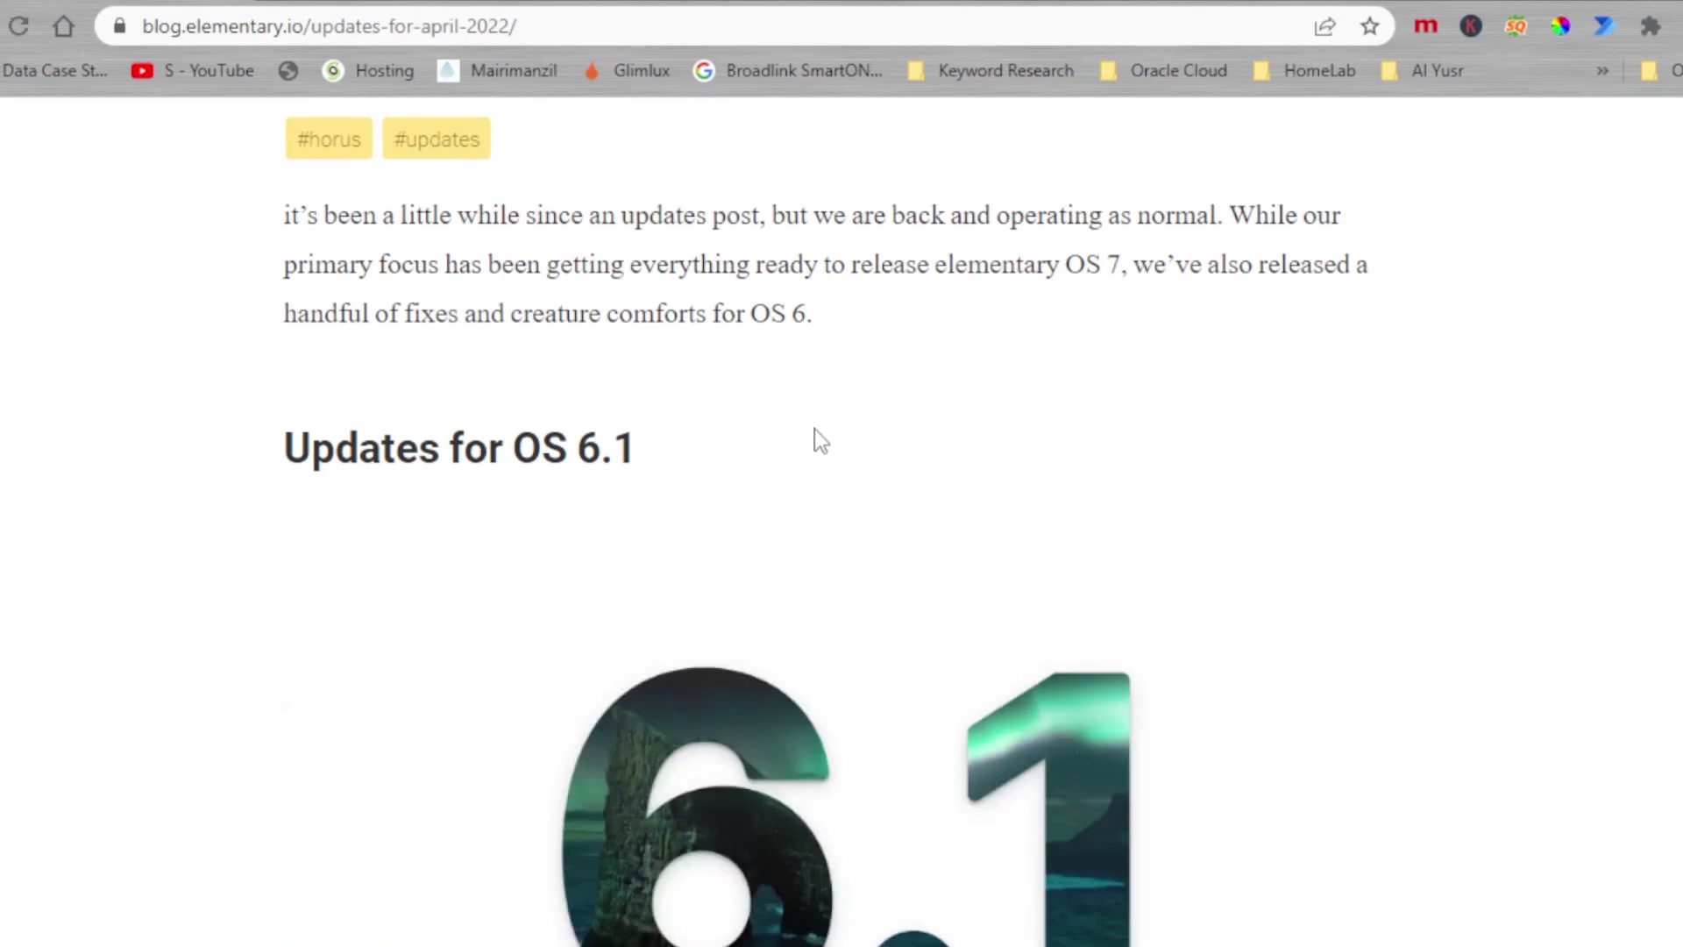
{"action": "scroll", "coordinate": [814, 428], "scroll_direction": "down", "scroll_amount": 3}
{"action": "scroll", "coordinate": [811, 449], "scroll_direction": "down", "scroll_amount": 5}
{"action": "left_click_drag", "start_coordinate": [432, 320], "coordinate": [860, 346]}
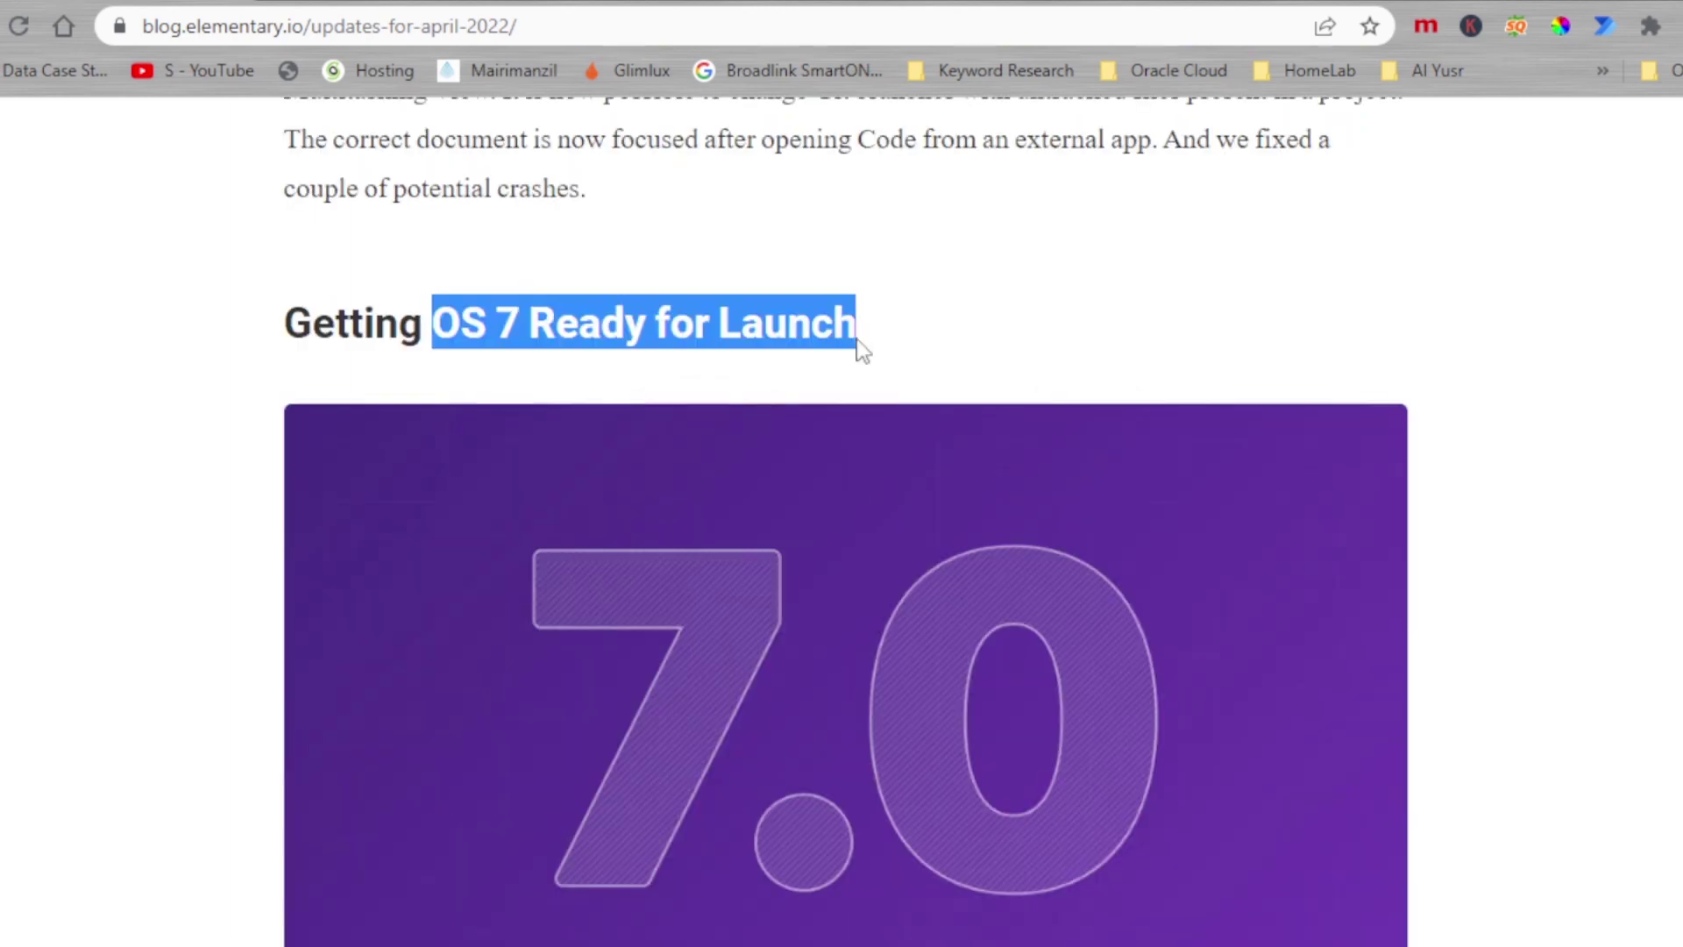
{"action": "scroll", "coordinate": [860, 345], "scroll_direction": "down", "scroll_amount": 5}
{"action": "left_click_drag", "start_coordinate": [454, 695], "coordinate": [675, 721]}
{"action": "left_click", "coordinate": [838, 682]}
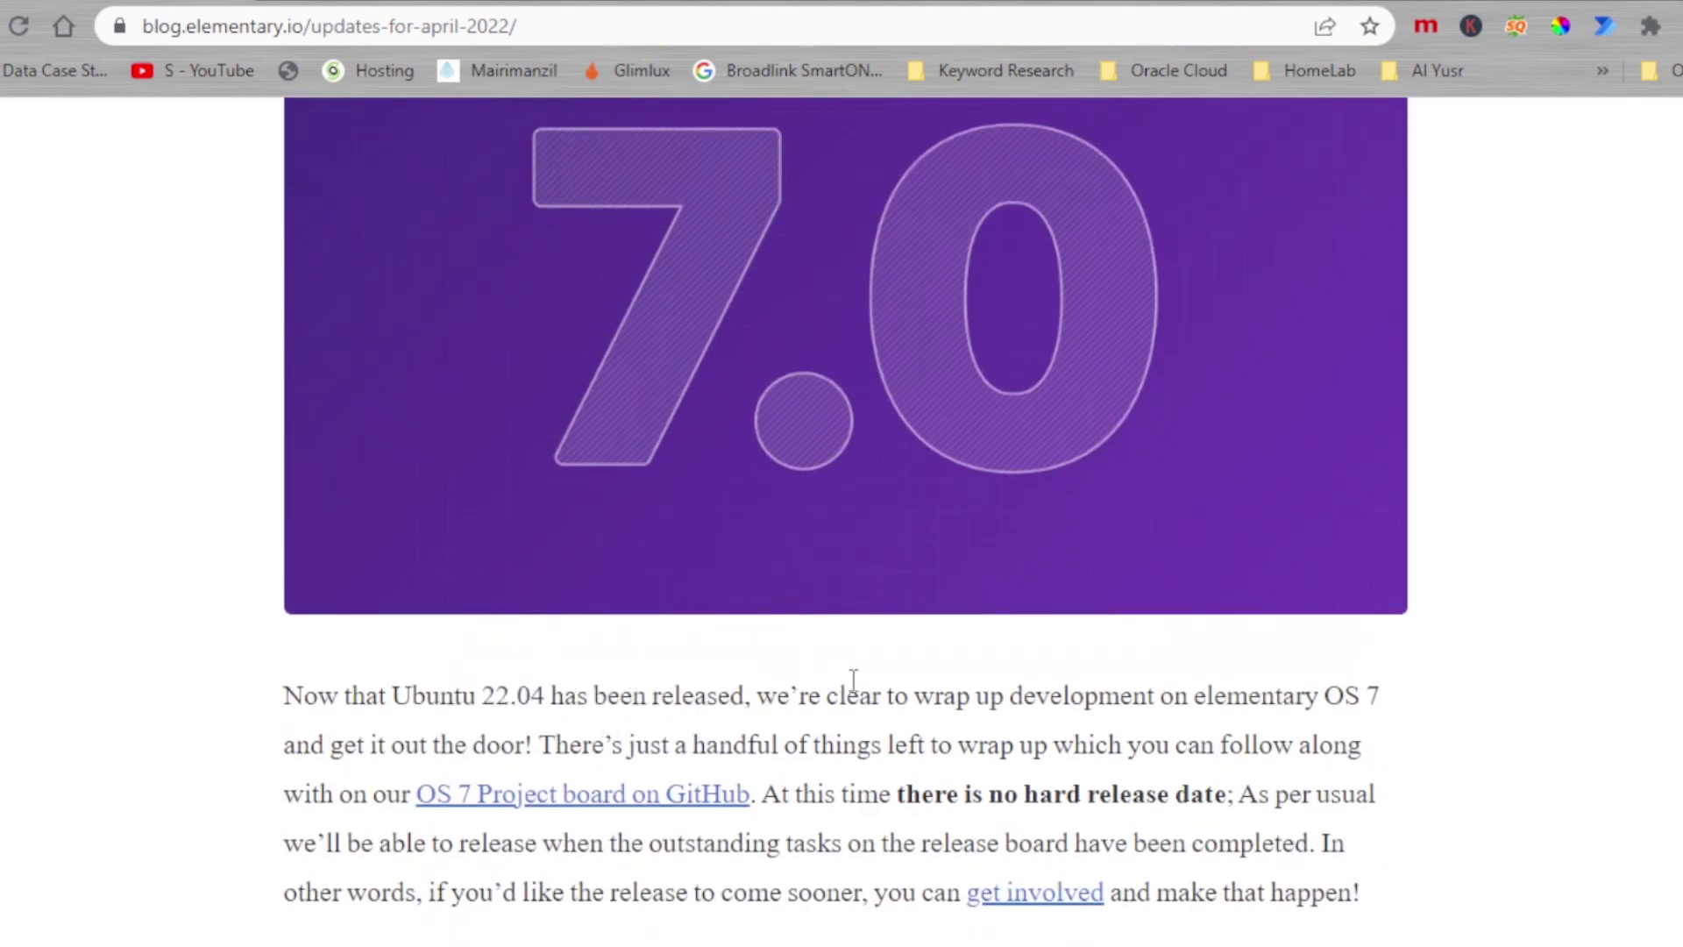
{"action": "scroll", "coordinate": [853, 680], "scroll_direction": "down", "scroll_amount": 5}
{"action": "scroll", "coordinate": [807, 436], "scroll_direction": "up", "scroll_amount": 10}
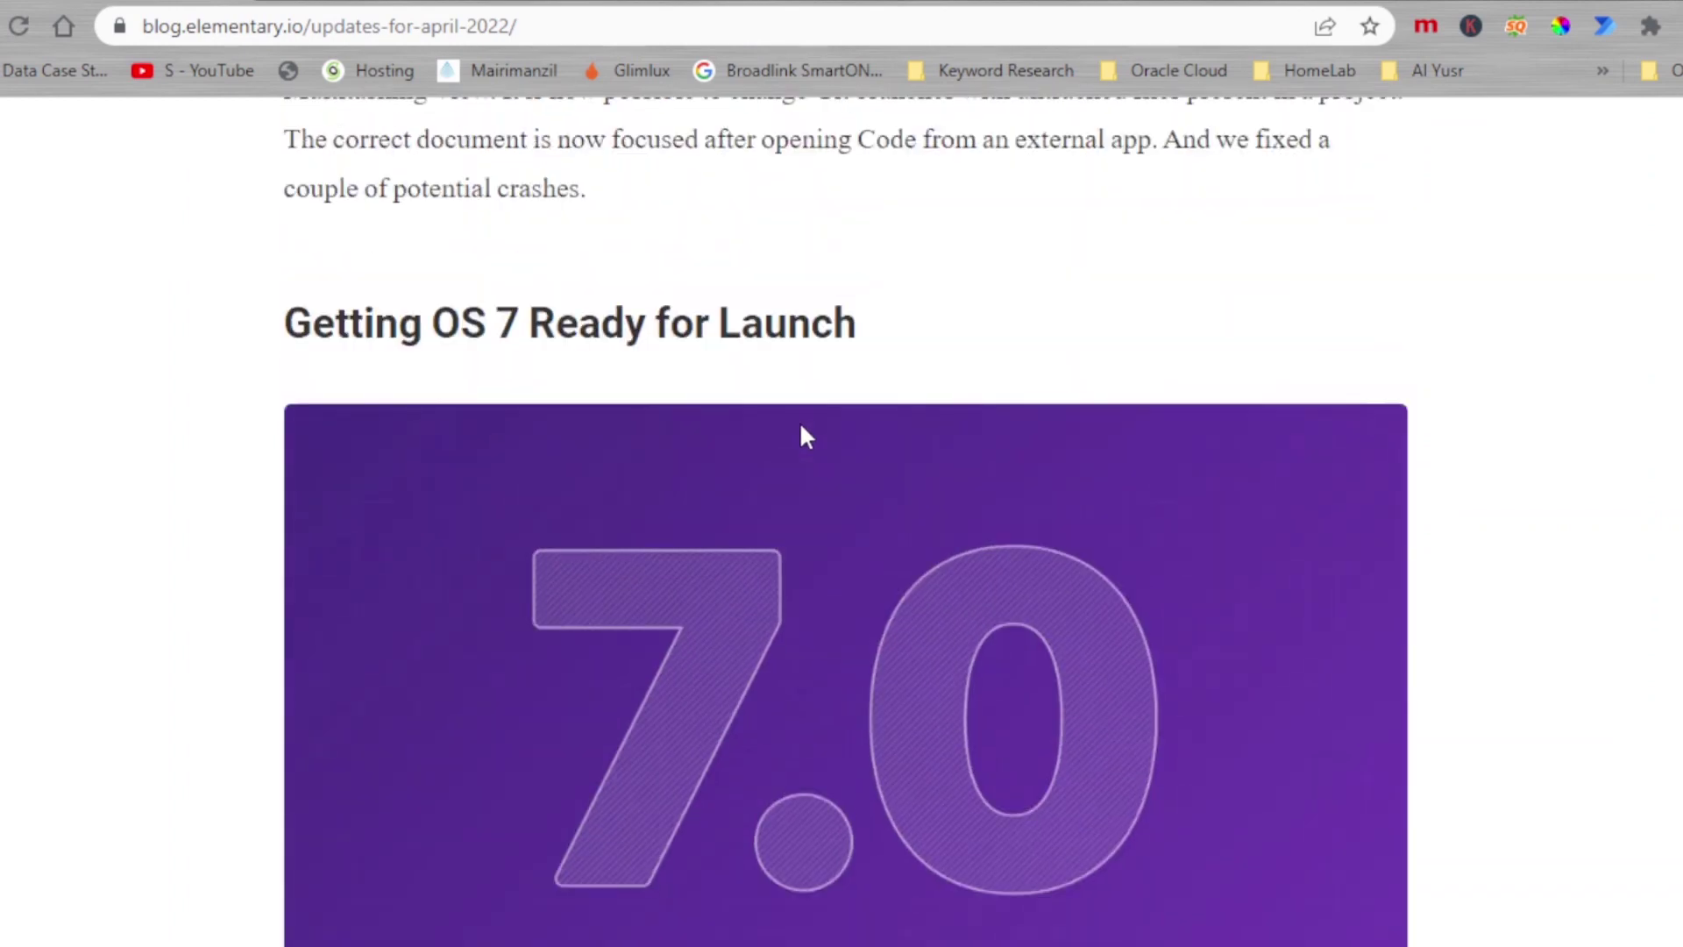
{"action": "scroll", "coordinate": [801, 427], "scroll_direction": "down", "scroll_amount": 11}
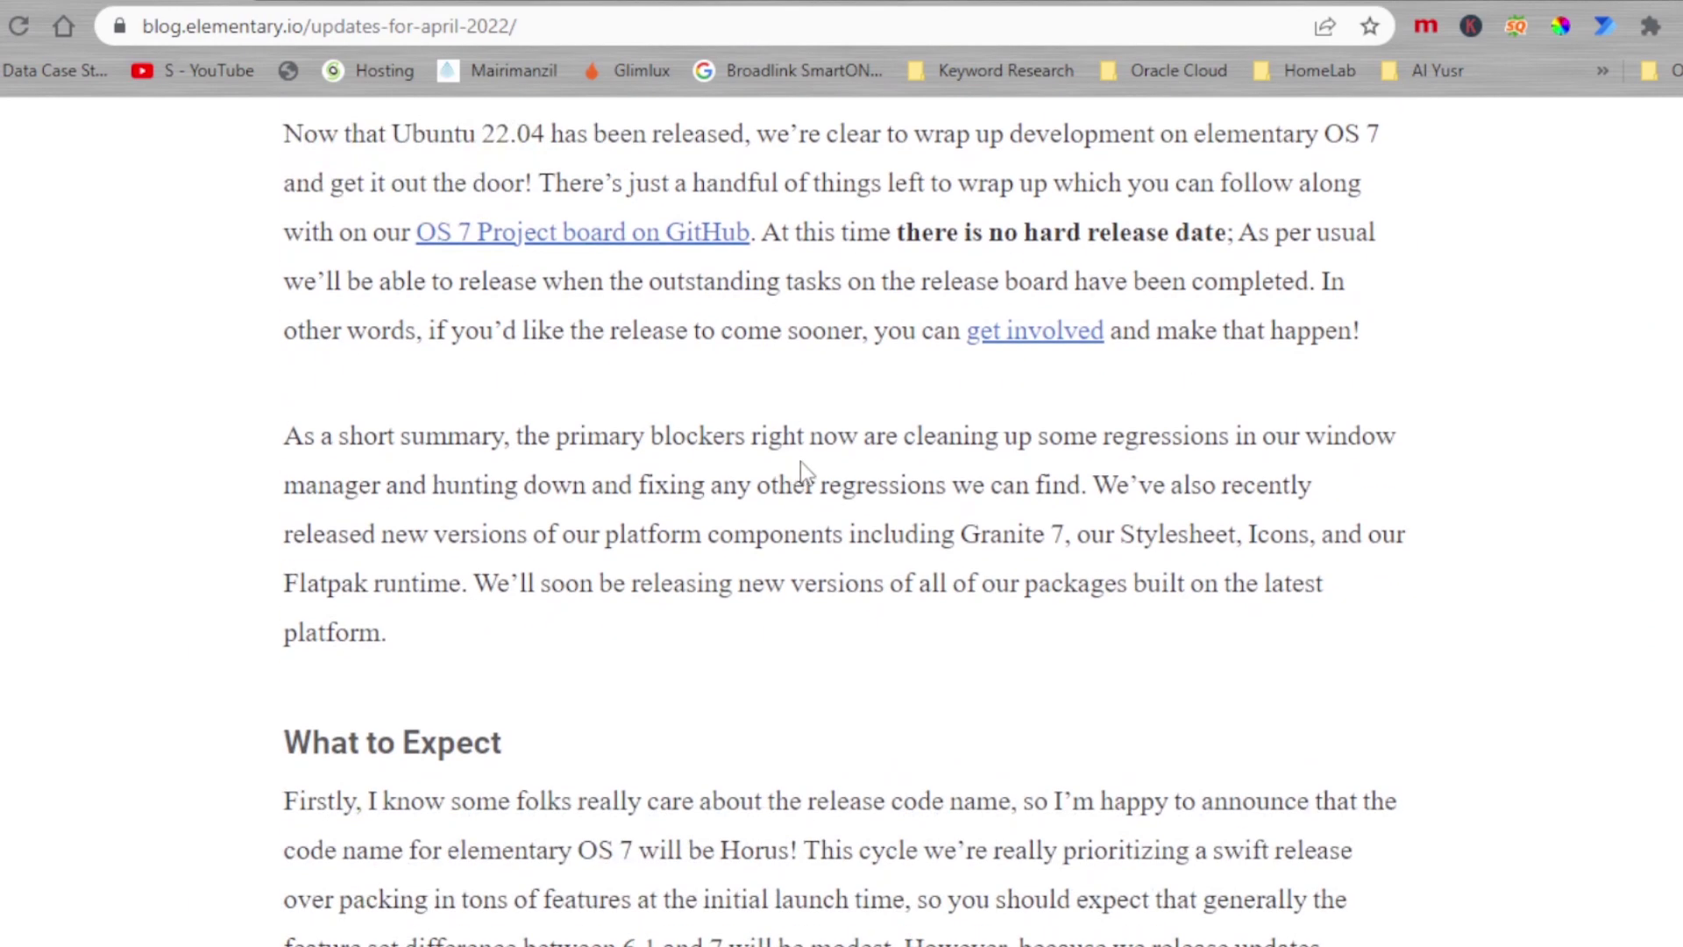
{"action": "scroll", "coordinate": [801, 461], "scroll_direction": "down", "scroll_amount": 6}
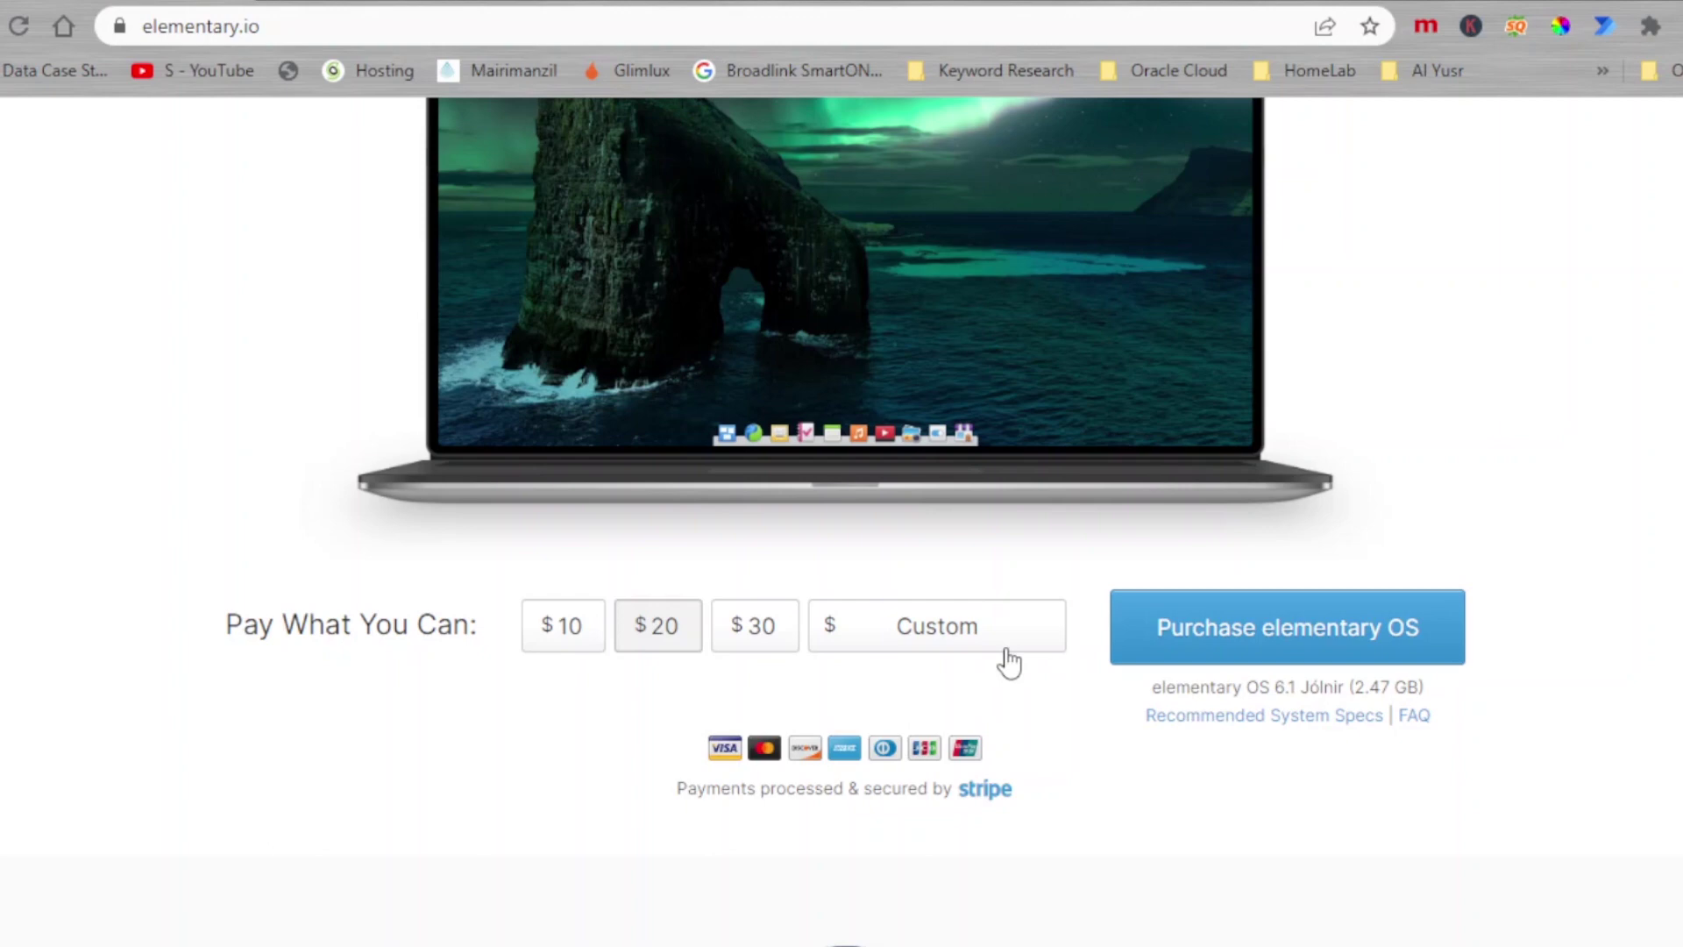
Step: Set a custom amount of 0 and download the elementary OS 6.1 ISO from a localized server
{"action": "left_click", "coordinate": [974, 606]}
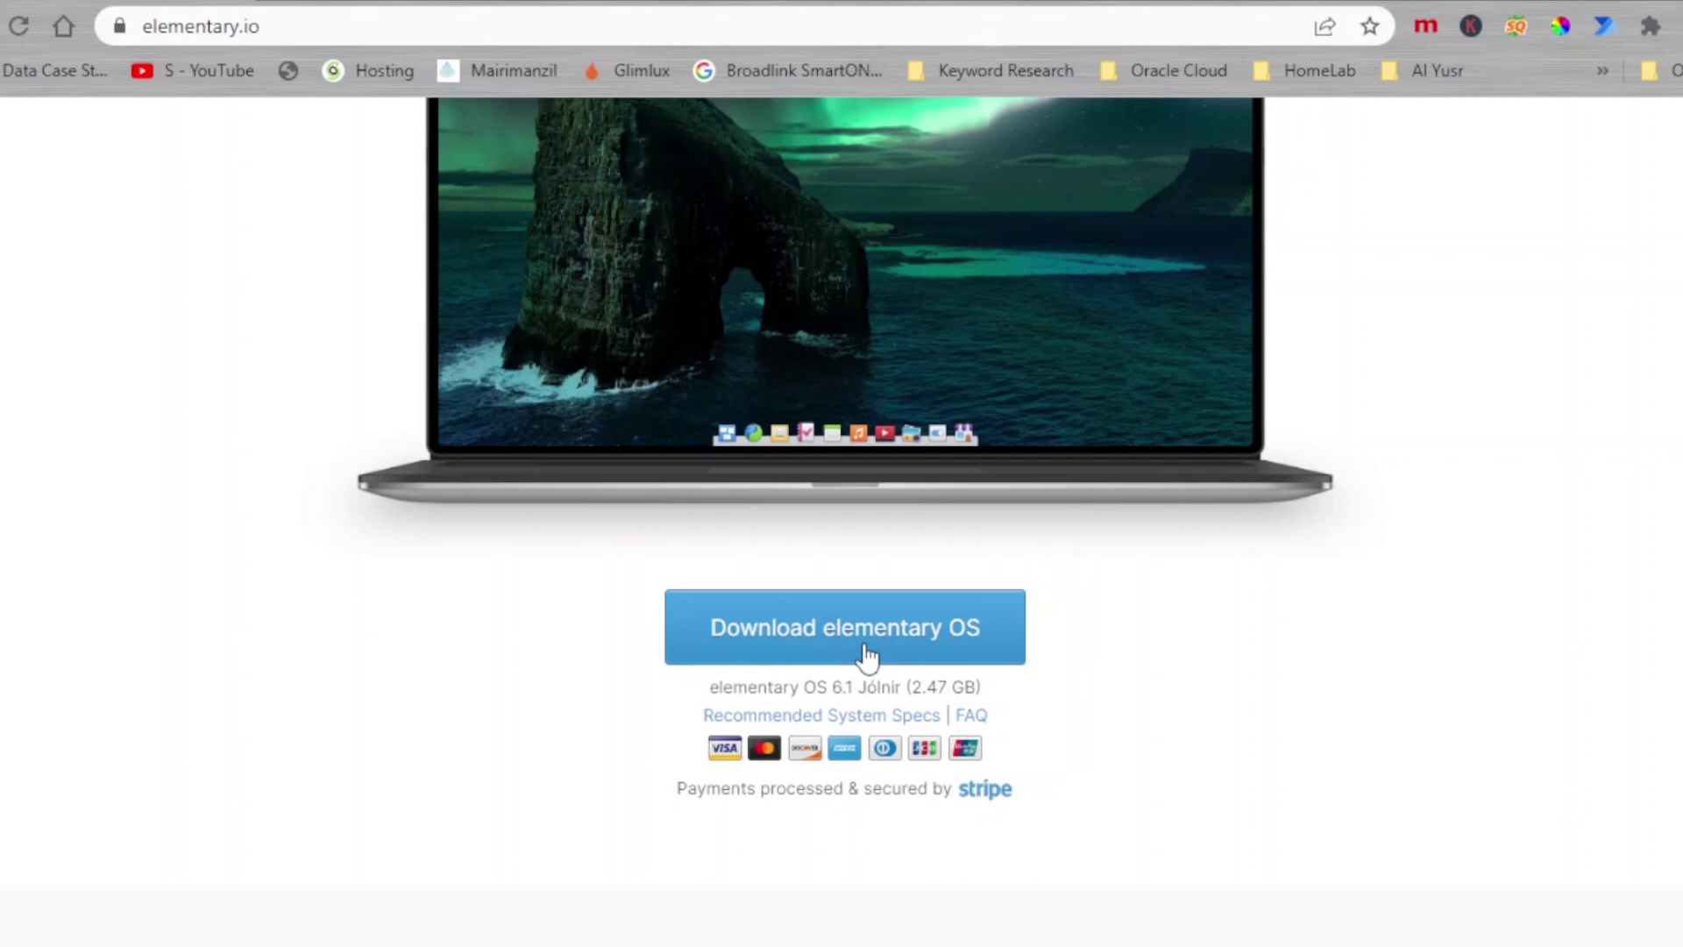
{"action": "left_click", "coordinate": [866, 655]}
{"action": "left_click", "coordinate": [1049, 639]}
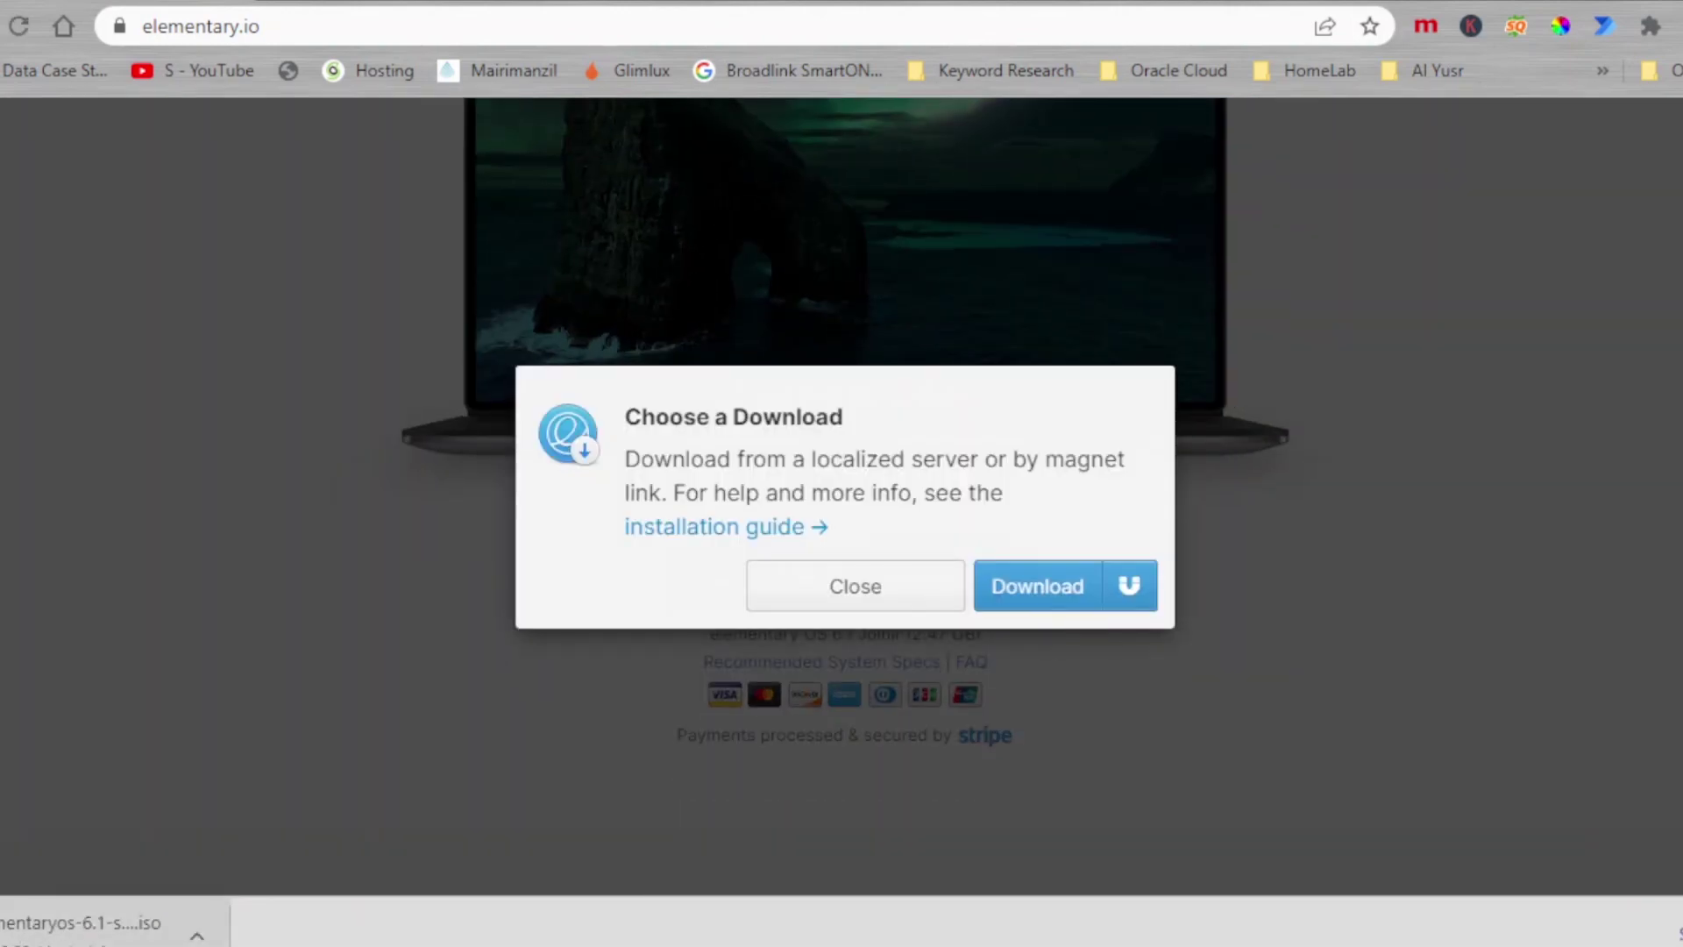
Step: Dismiss the download dialog, review the $5.00 receipt email, and open developer.elementary.io
{"action": "left_click", "coordinate": [879, 605]}
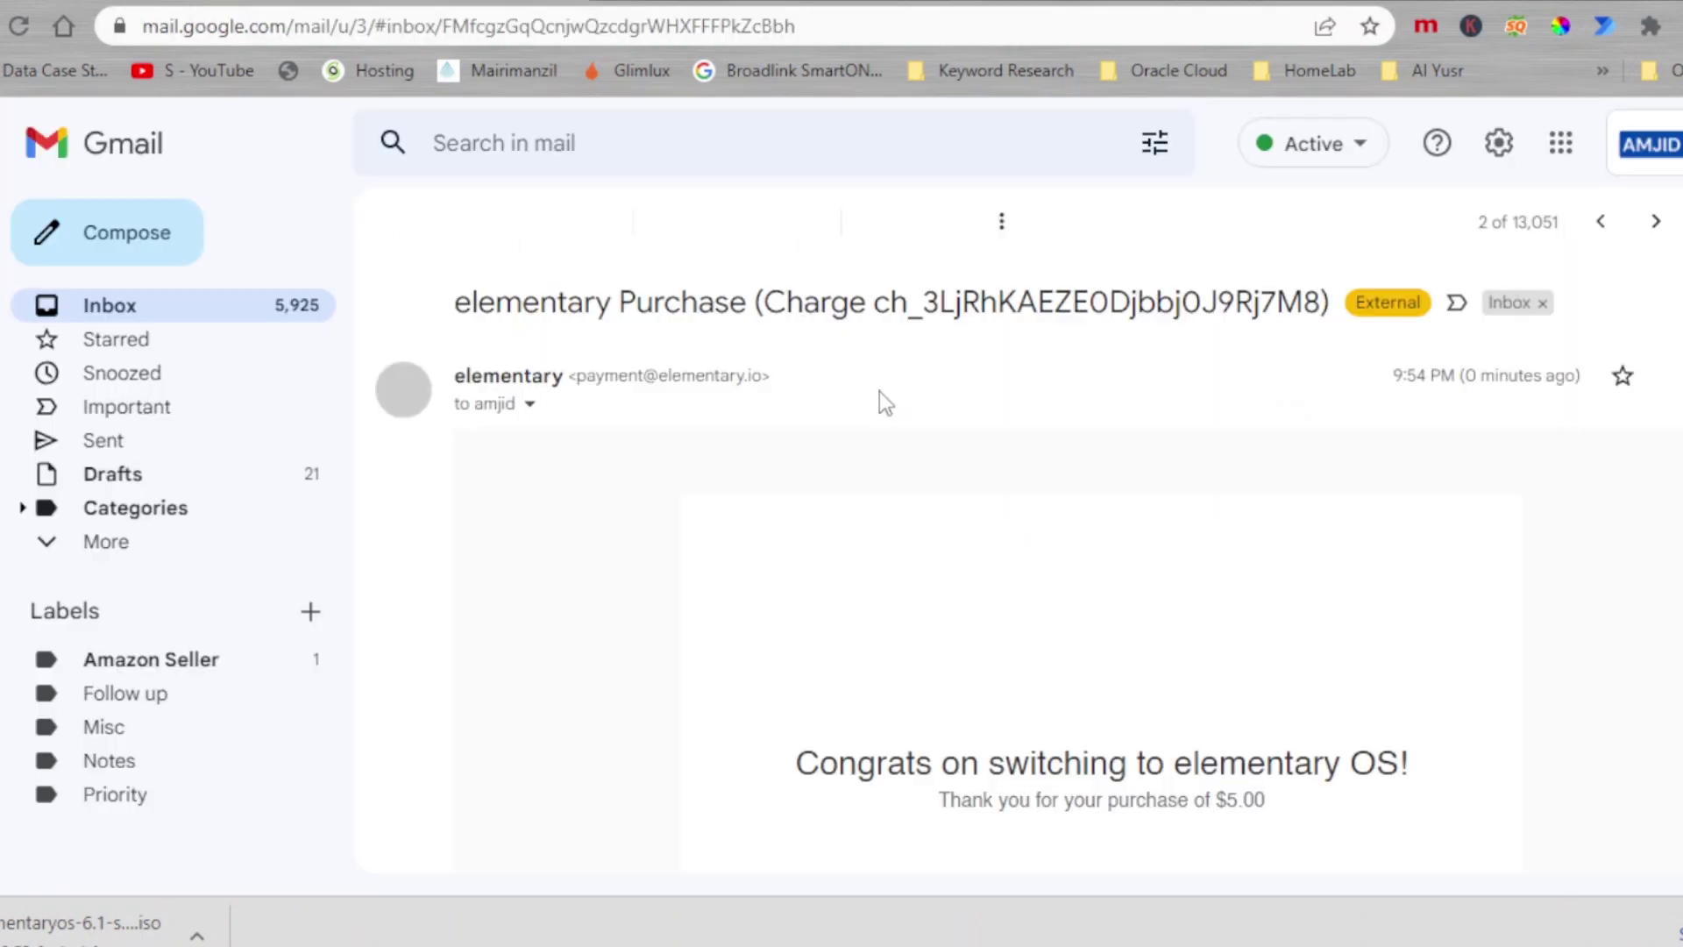
{"action": "scroll", "coordinate": [1244, 599], "scroll_direction": "down", "scroll_amount": 8}
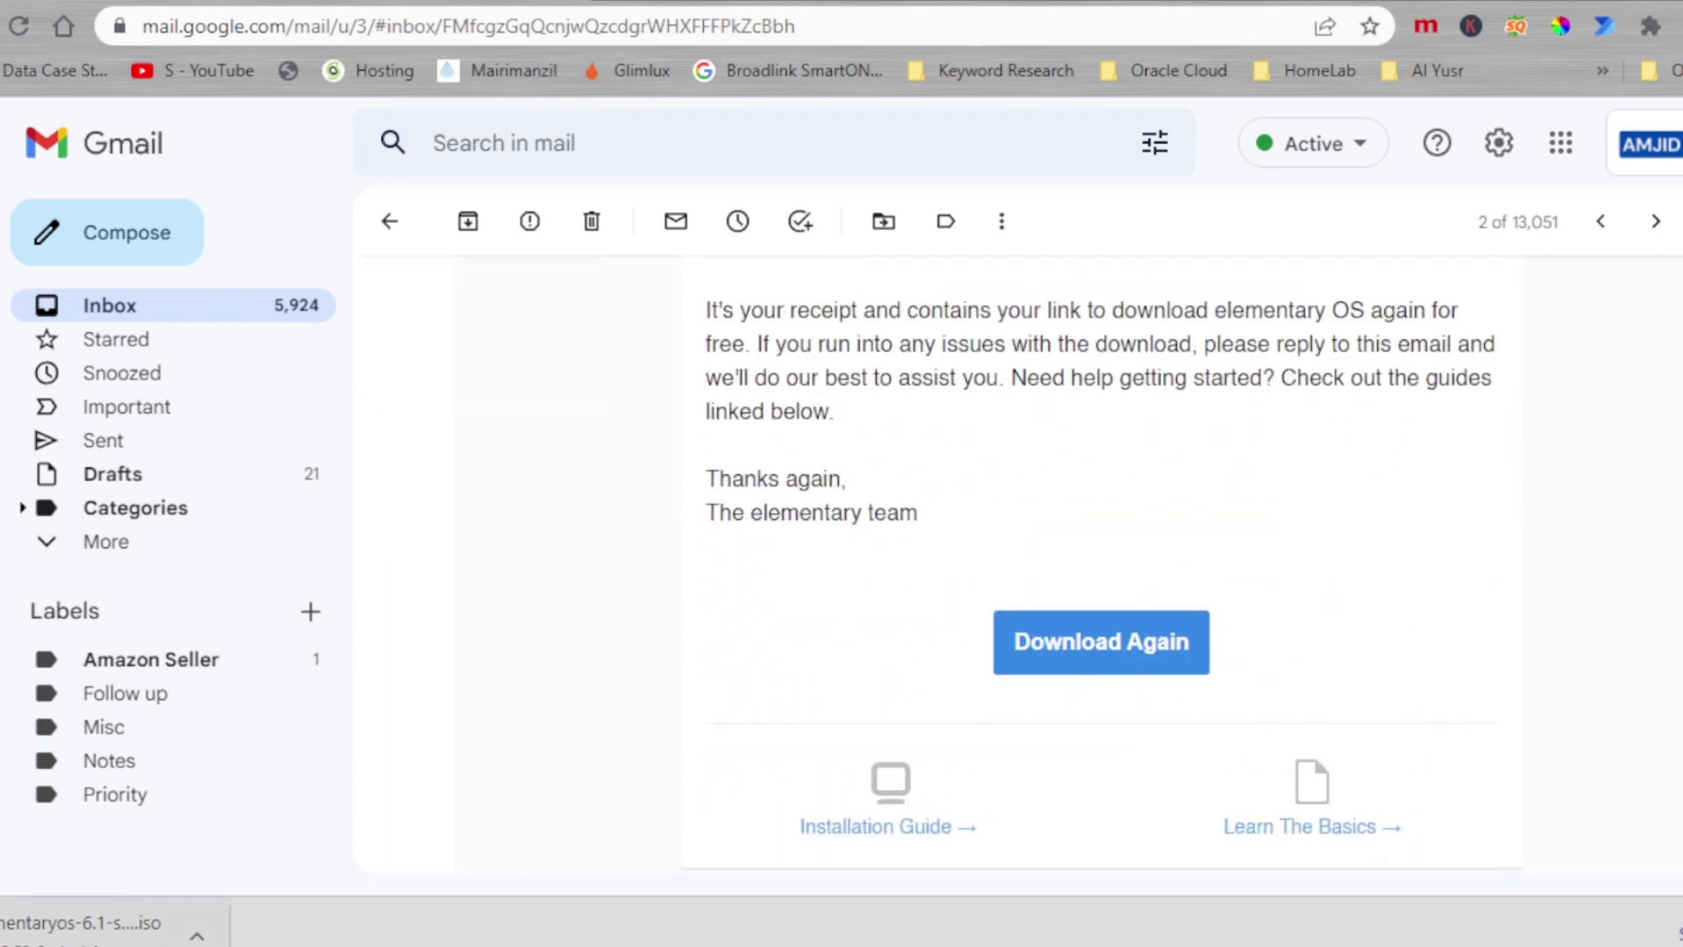
{"action": "scroll", "coordinate": [556, 533], "scroll_direction": "up", "scroll_amount": 8}
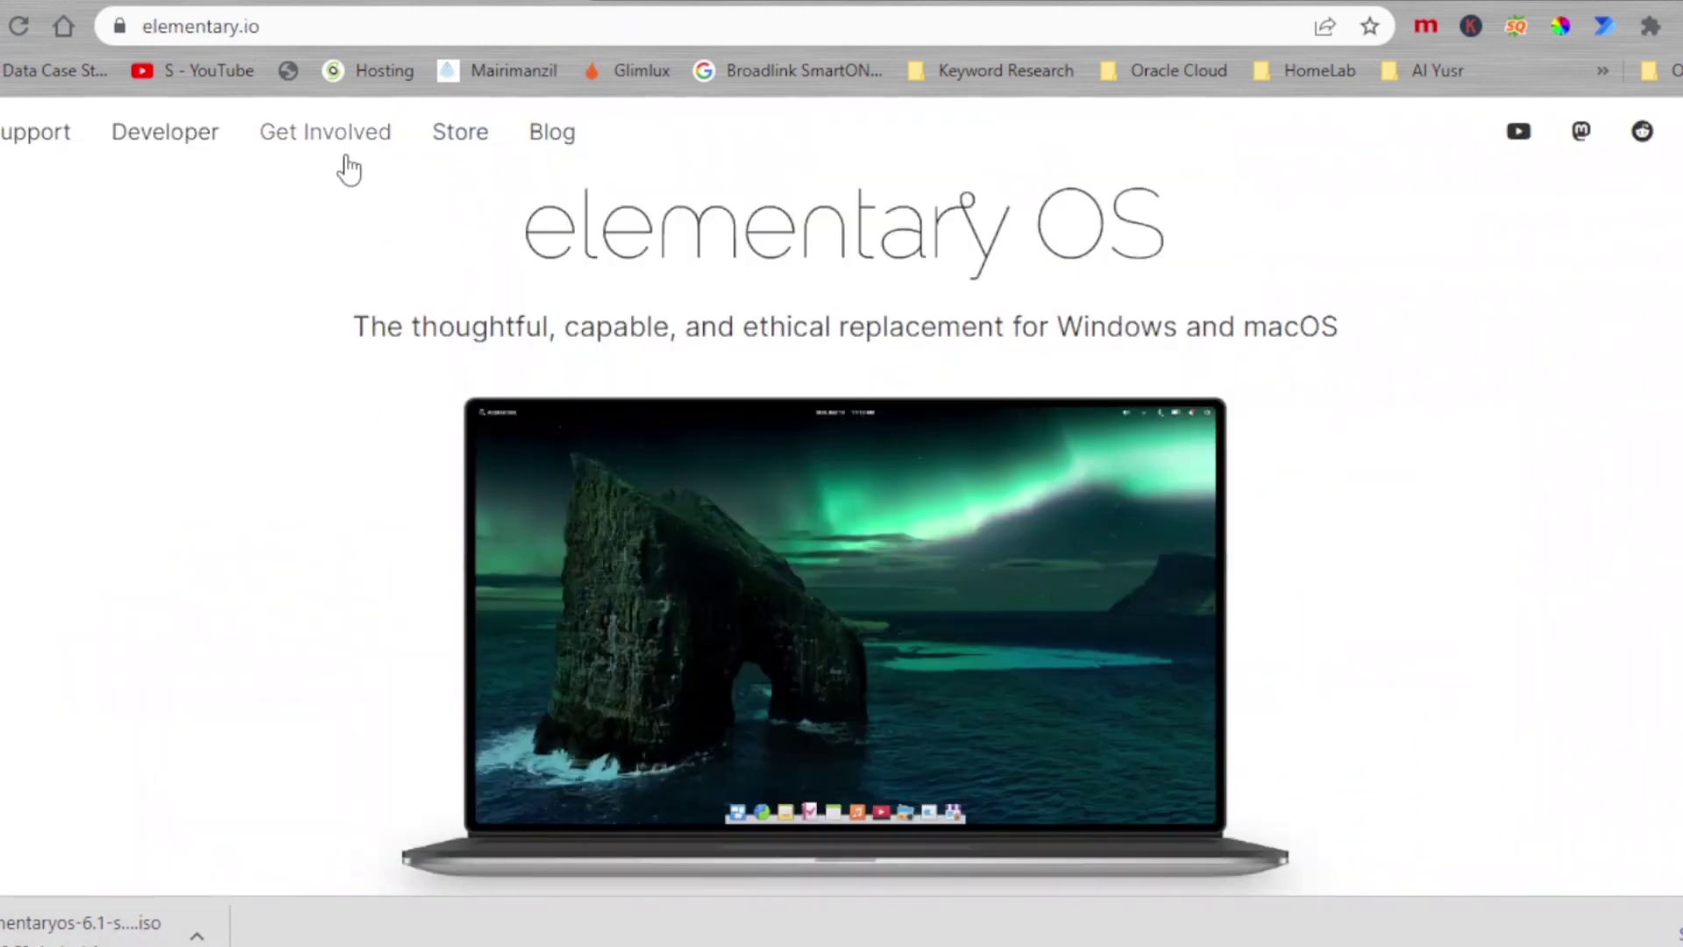
{"action": "left_click", "coordinate": [161, 143]}
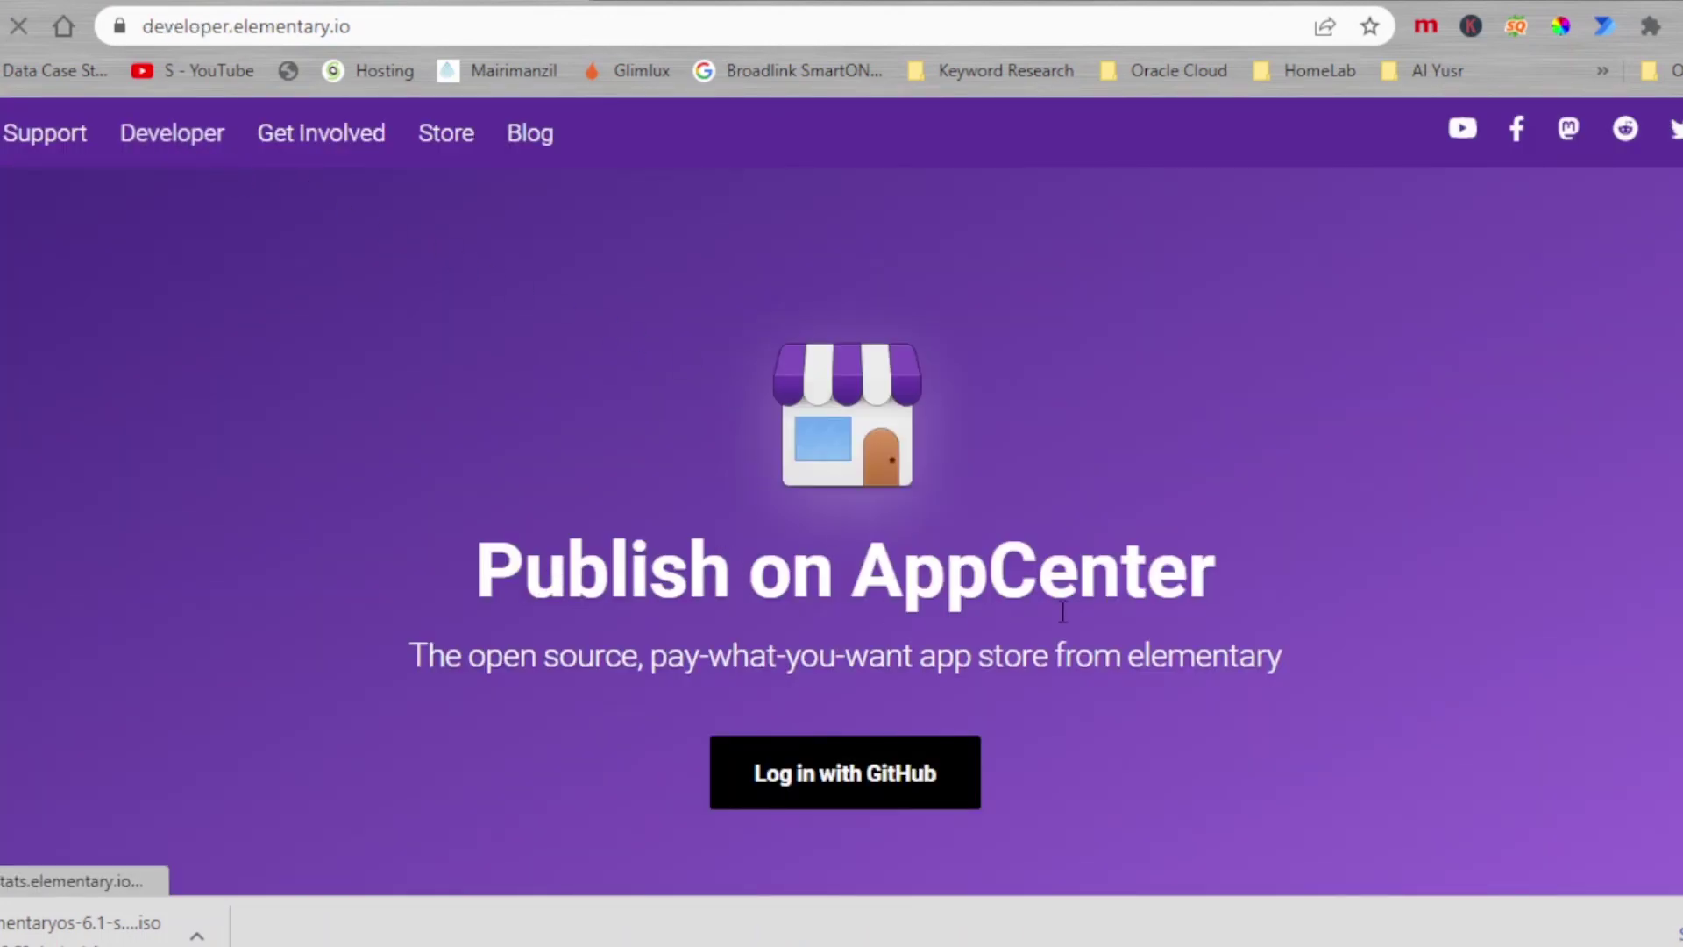
Step: Scroll the Publish on AppCenter page and try Log in with GitHub
{"action": "scroll", "coordinate": [929, 605], "scroll_direction": "down", "scroll_amount": 3}
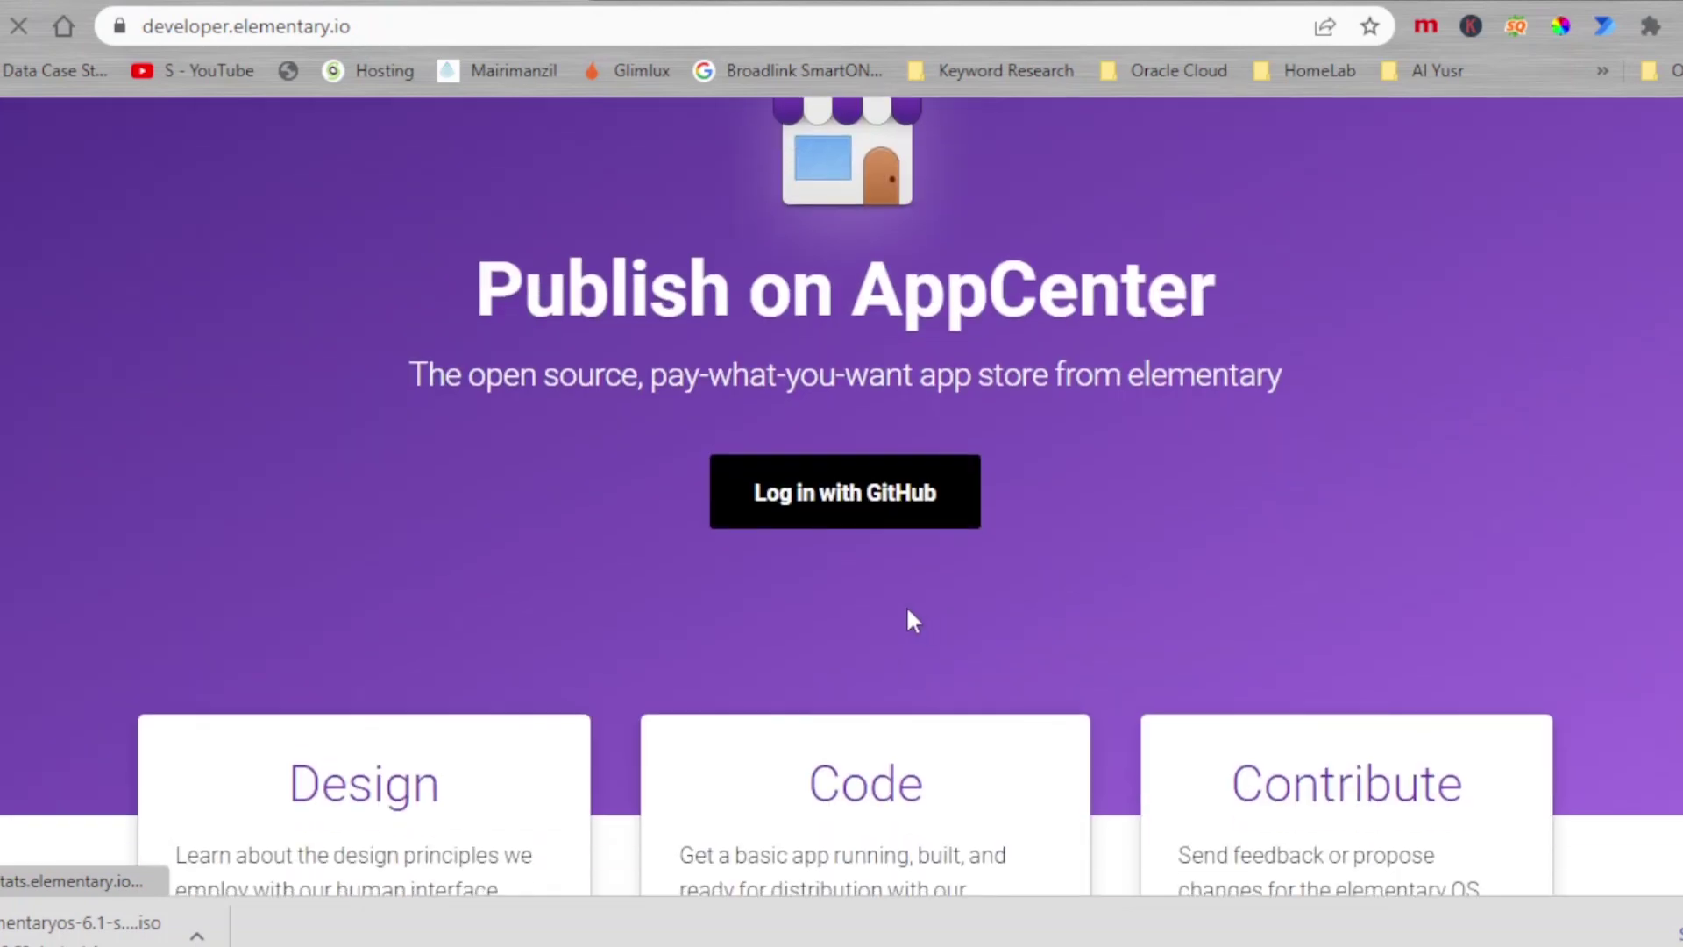
{"action": "left_click", "coordinate": [805, 510]}
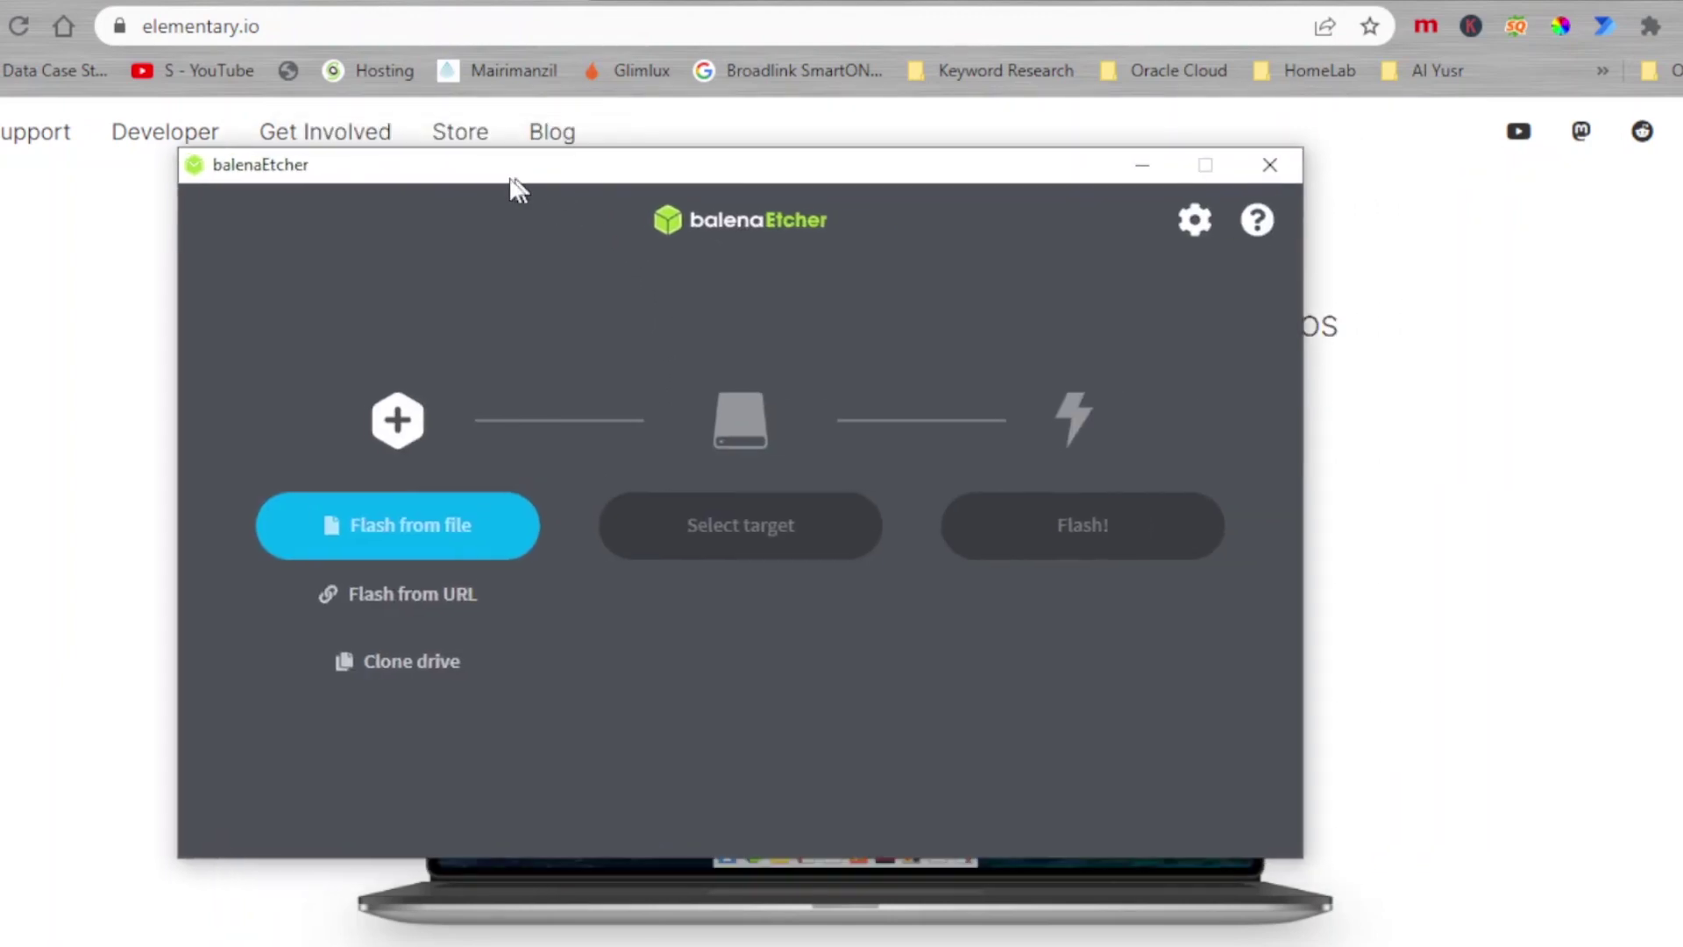
Step: Flash elementaryos-6.1-stable.20211218-rc onto the Generic Flash Disk USB Device
{"action": "left_click", "coordinate": [432, 546]}
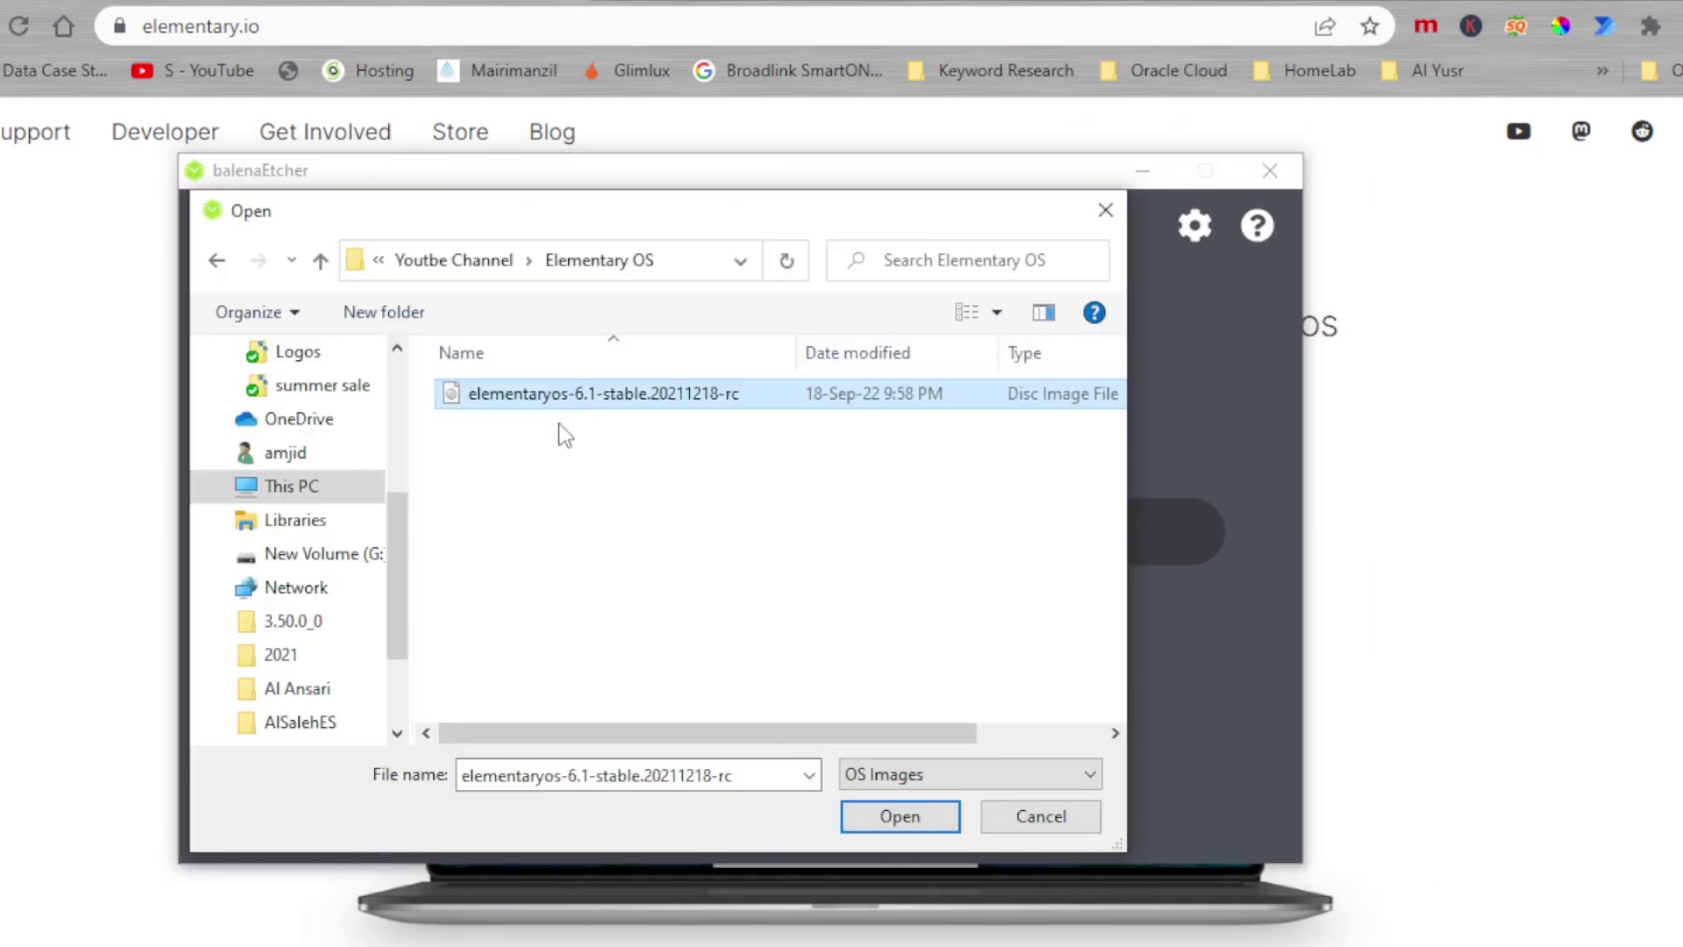
{"action": "double_click", "coordinate": [562, 396]}
{"action": "left_click", "coordinate": [710, 554]}
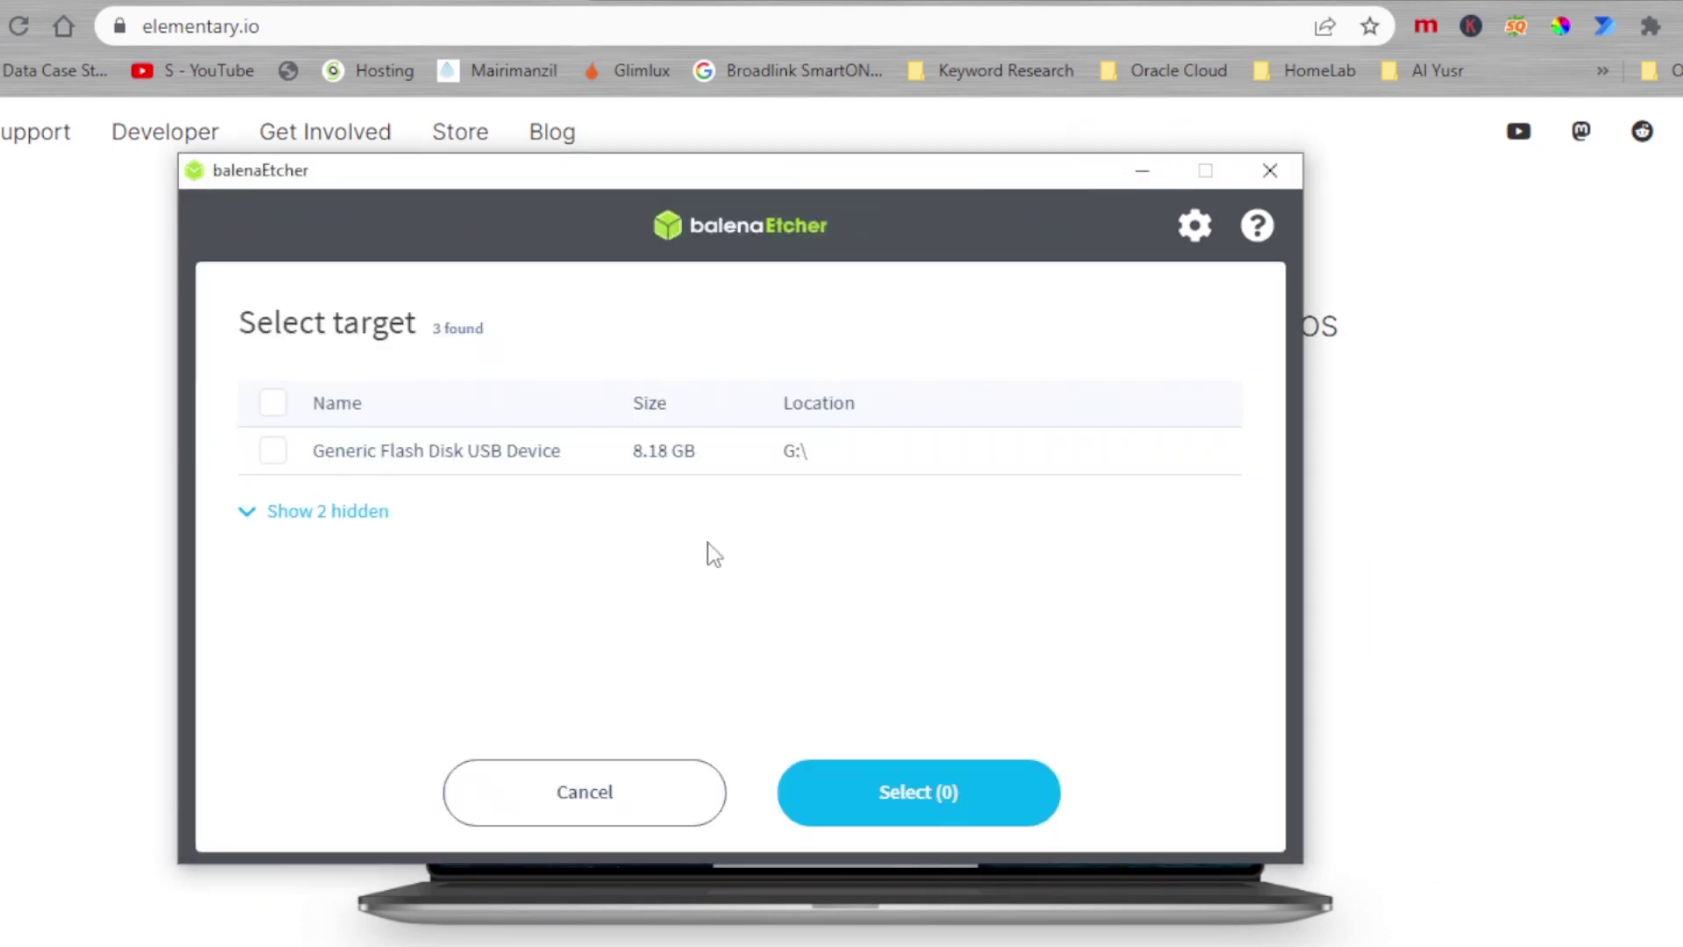
{"action": "left_click", "coordinate": [272, 452]}
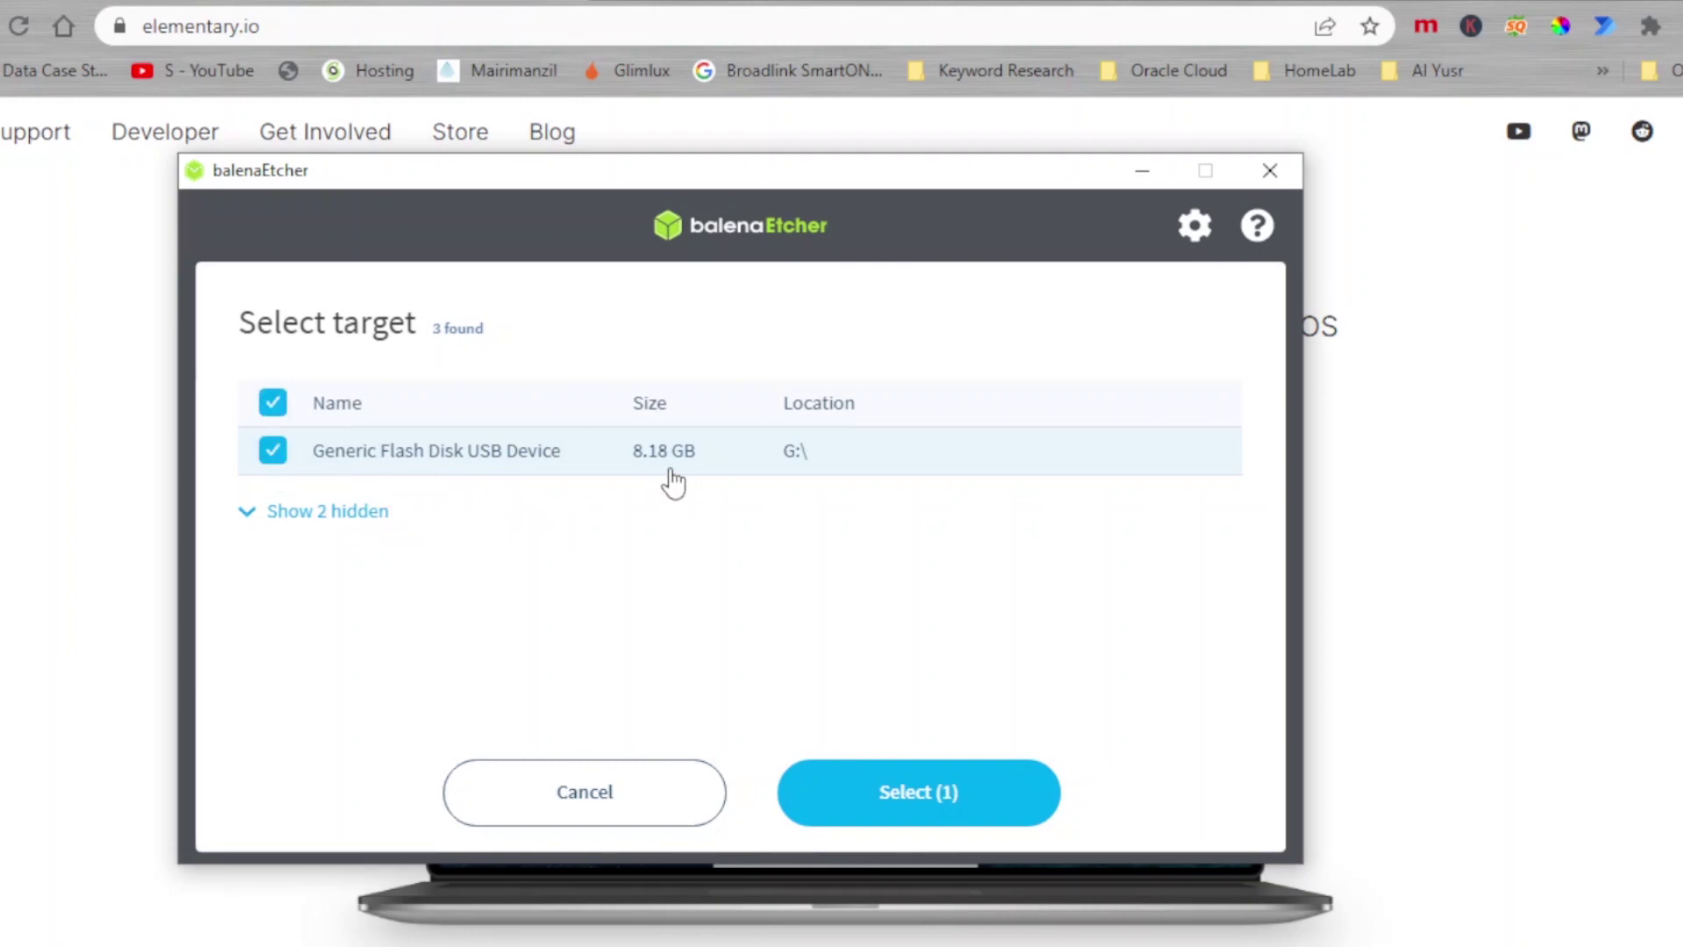
{"action": "left_click", "coordinate": [873, 796]}
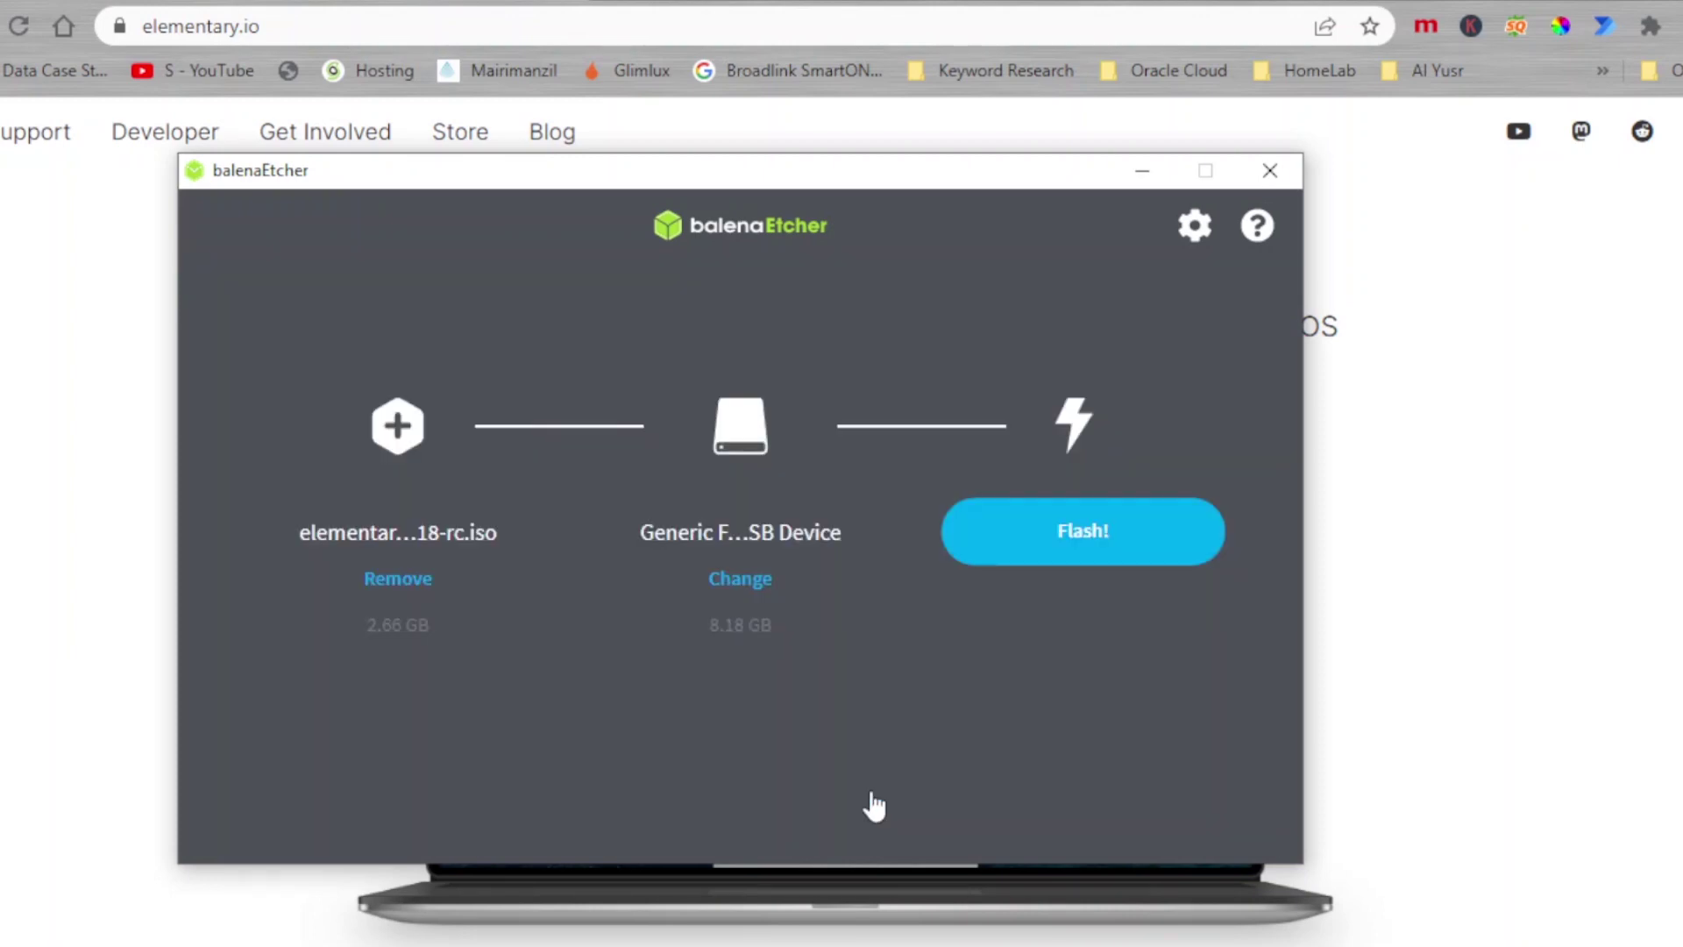
{"action": "left_click", "coordinate": [1064, 539]}
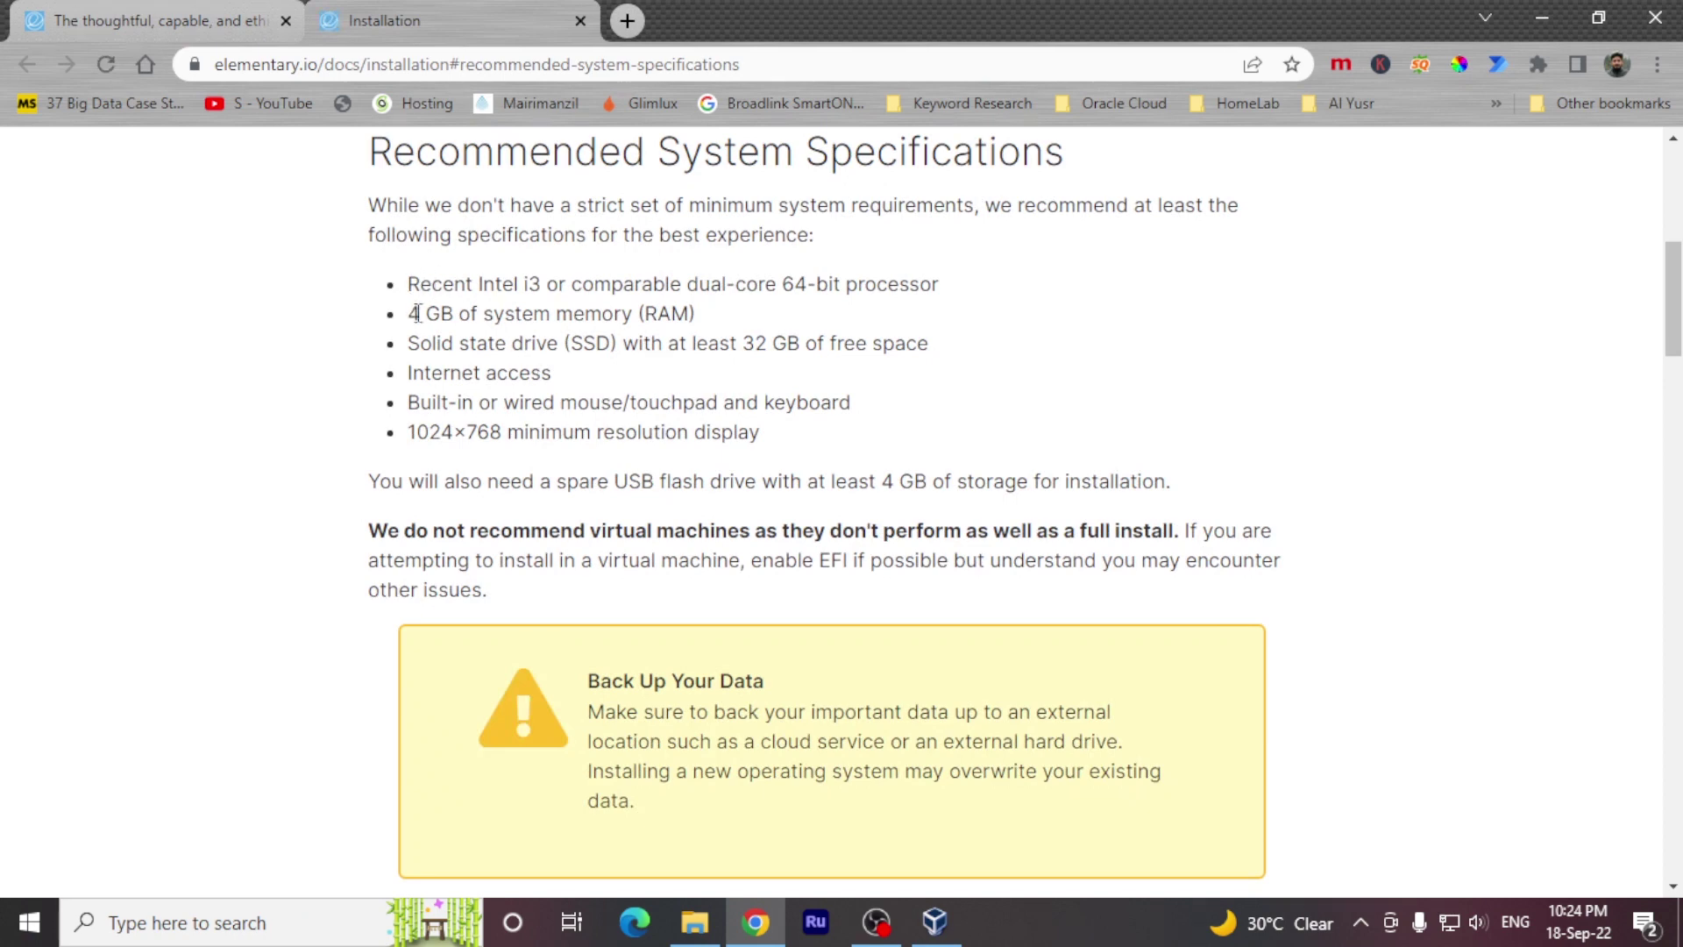
{"action": "left_click_drag", "start_coordinate": [418, 313], "coordinate": [673, 321]}
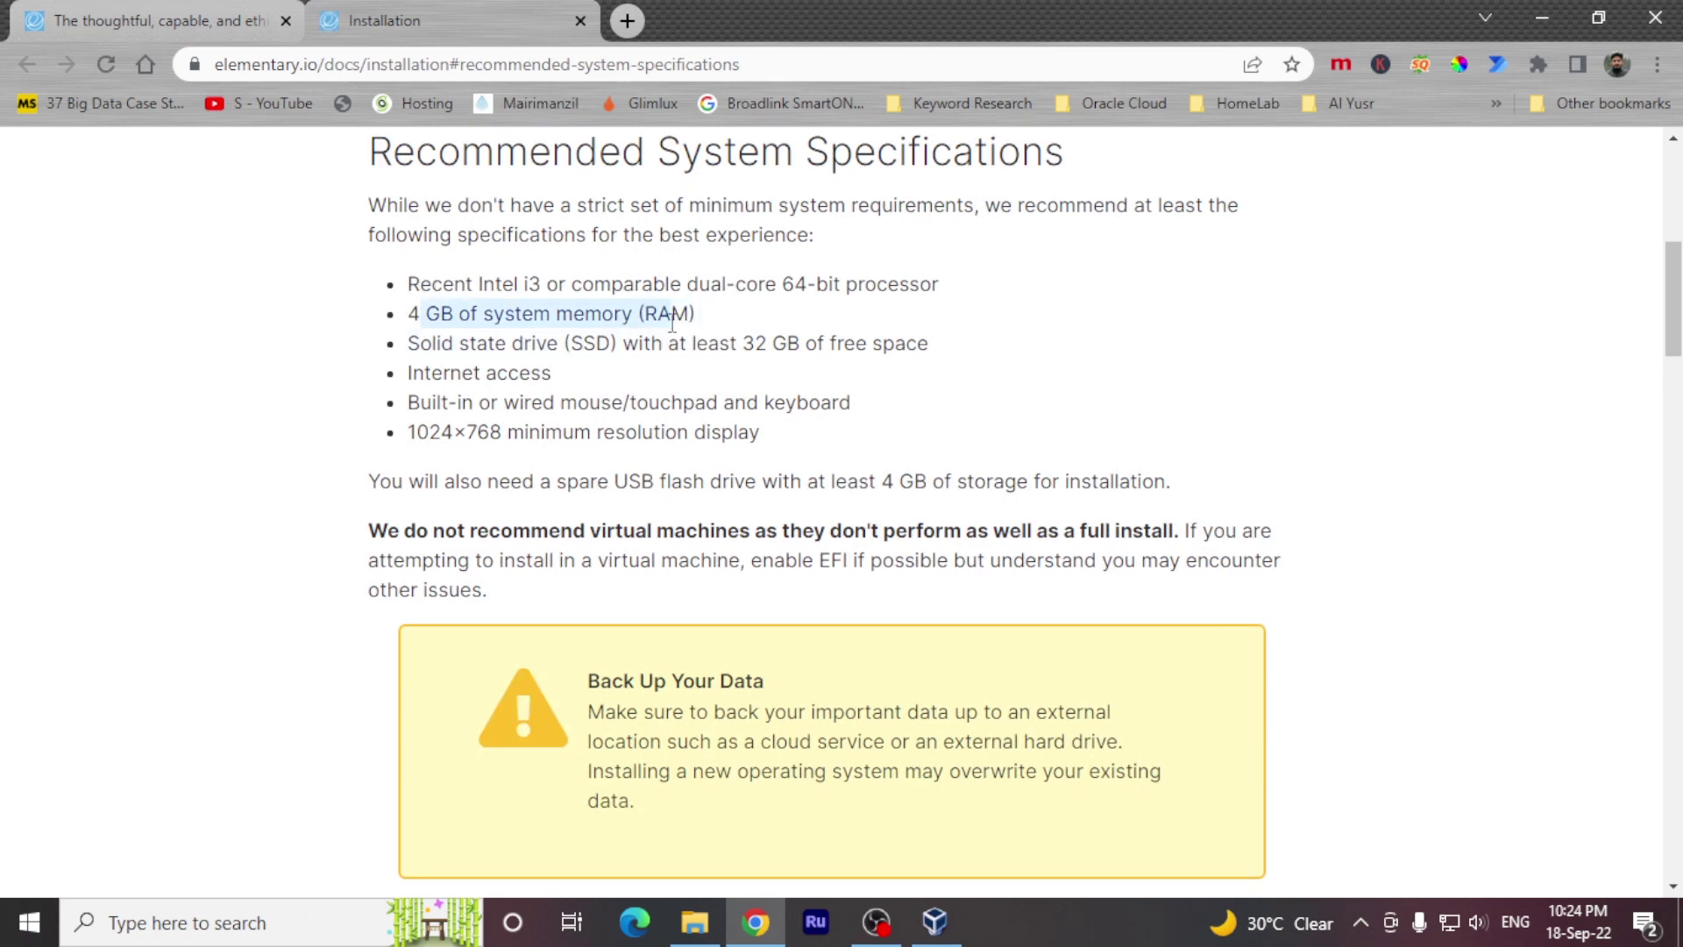
{"action": "left_click", "coordinate": [513, 338]}
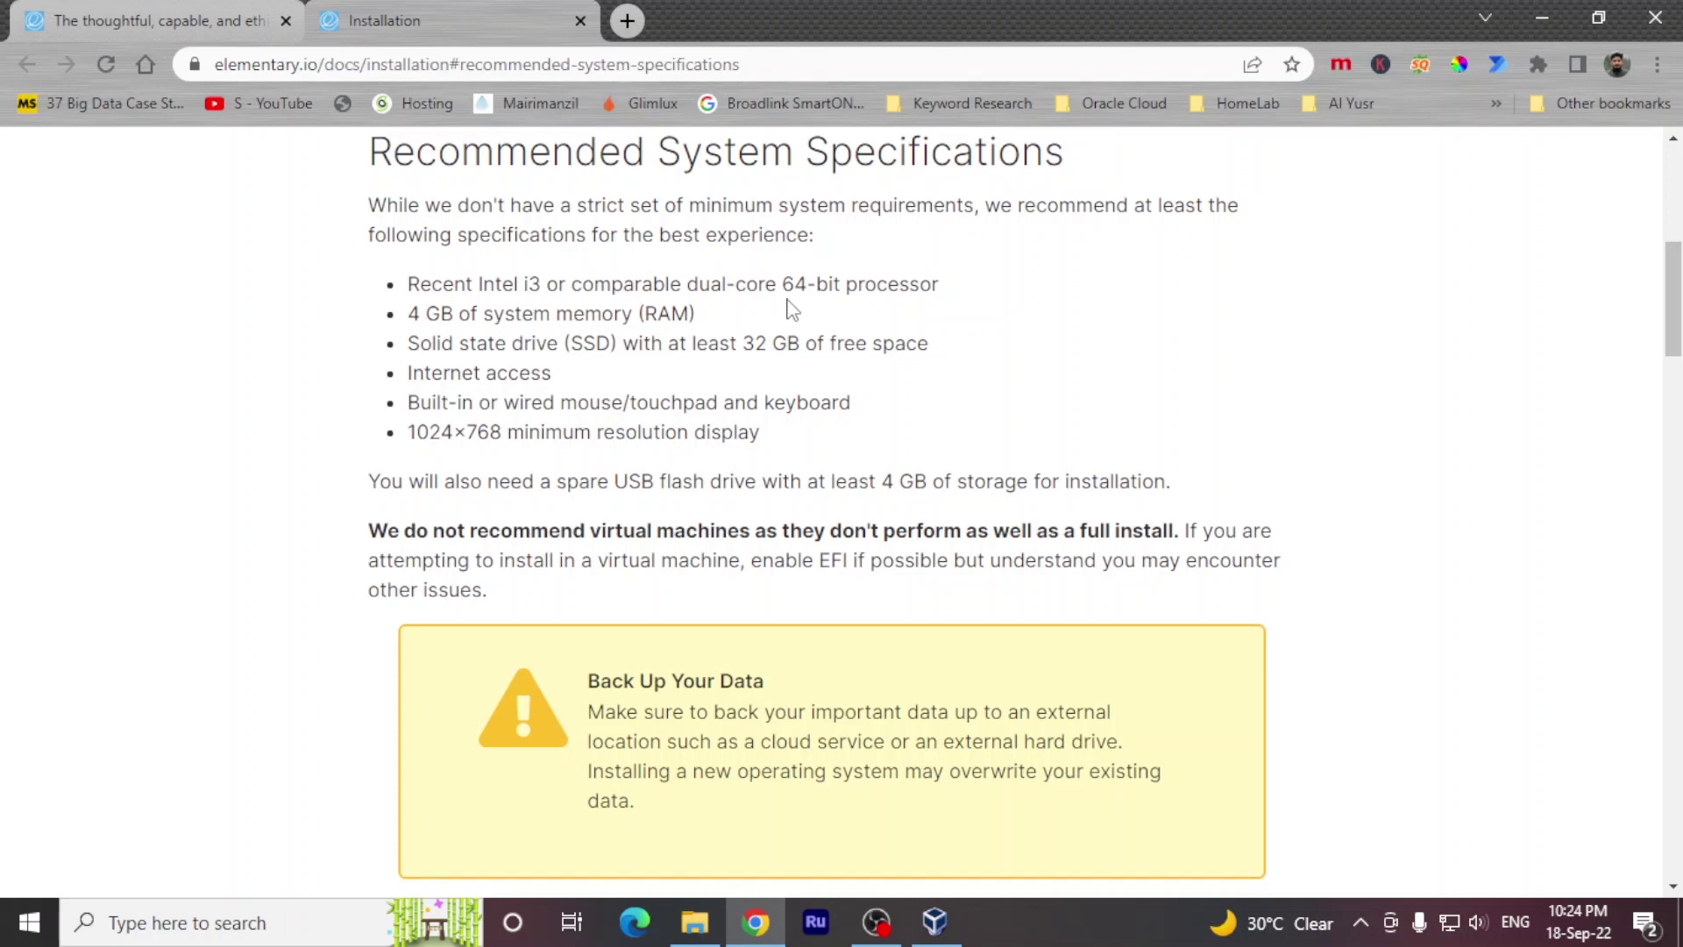
{"action": "left_click_drag", "start_coordinate": [478, 285], "coordinate": [542, 285]}
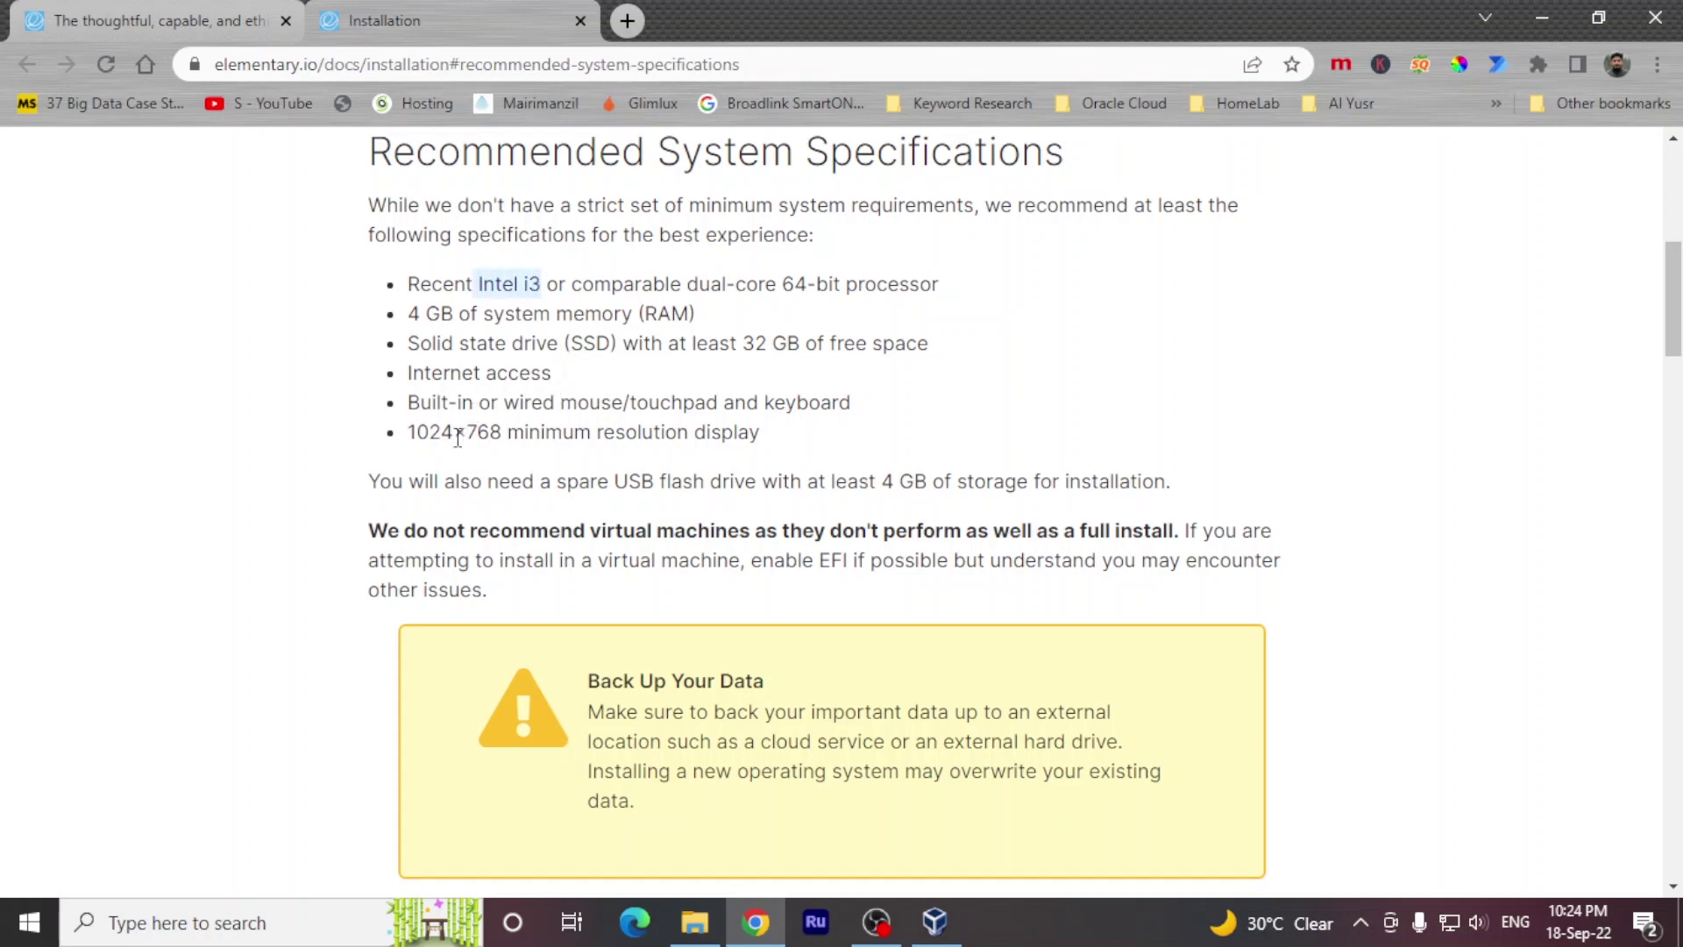
{"action": "left_click_drag", "start_coordinate": [409, 404], "coordinate": [825, 404]}
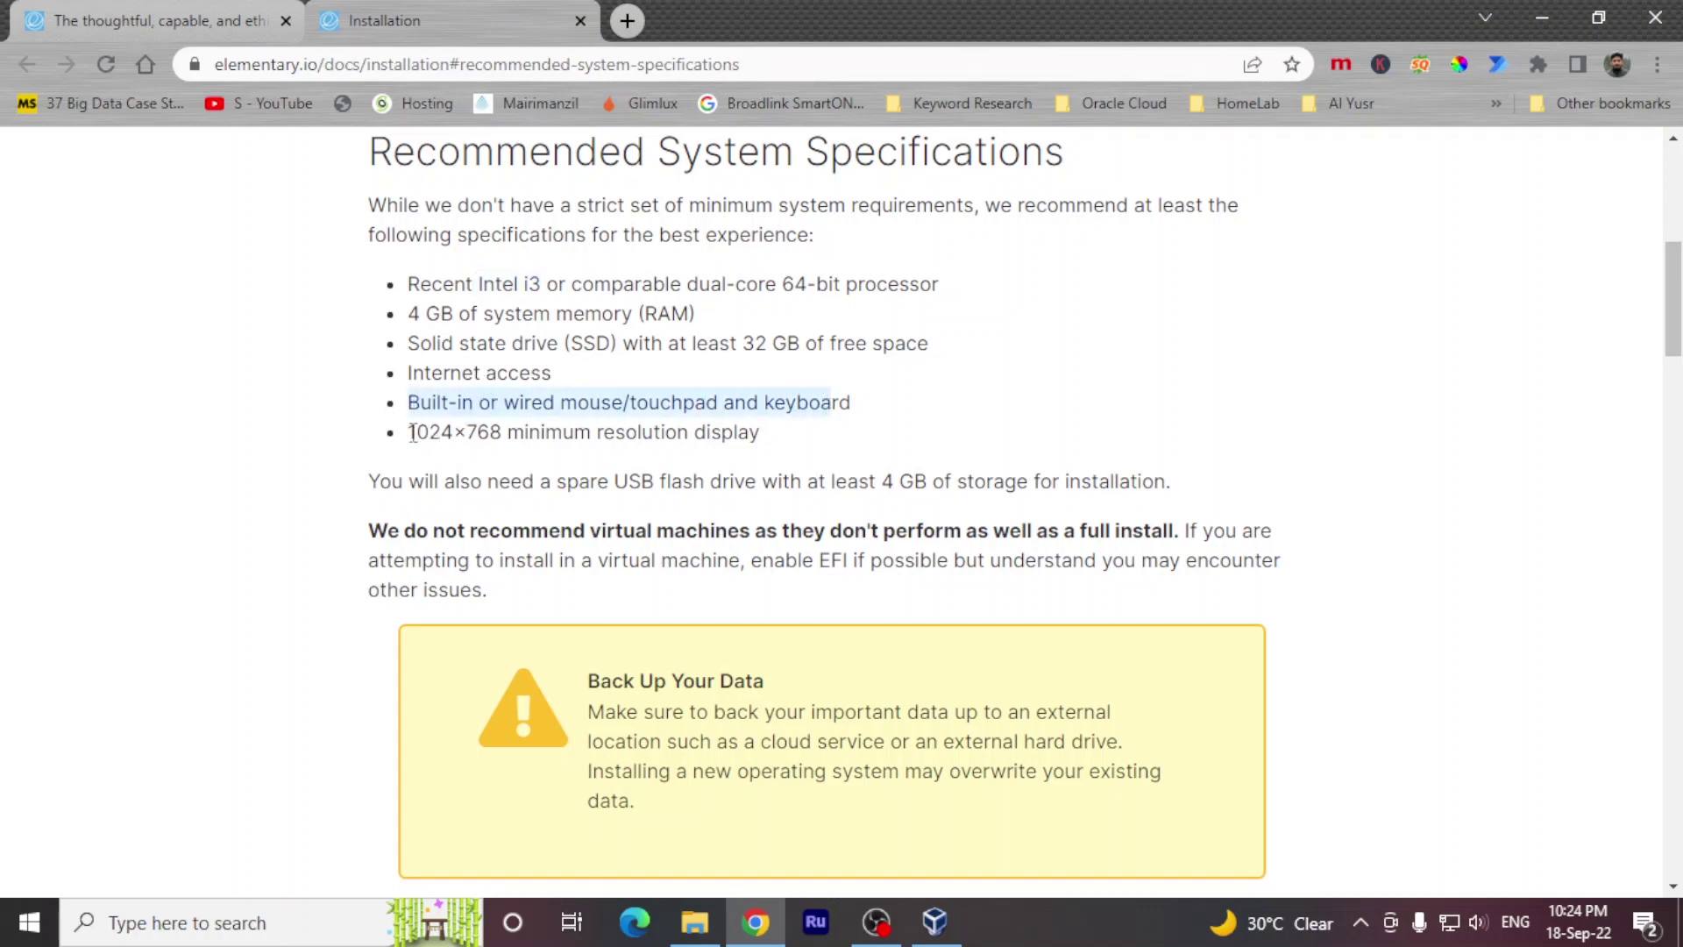
{"action": "left_click_drag", "start_coordinate": [412, 432], "coordinate": [725, 434]}
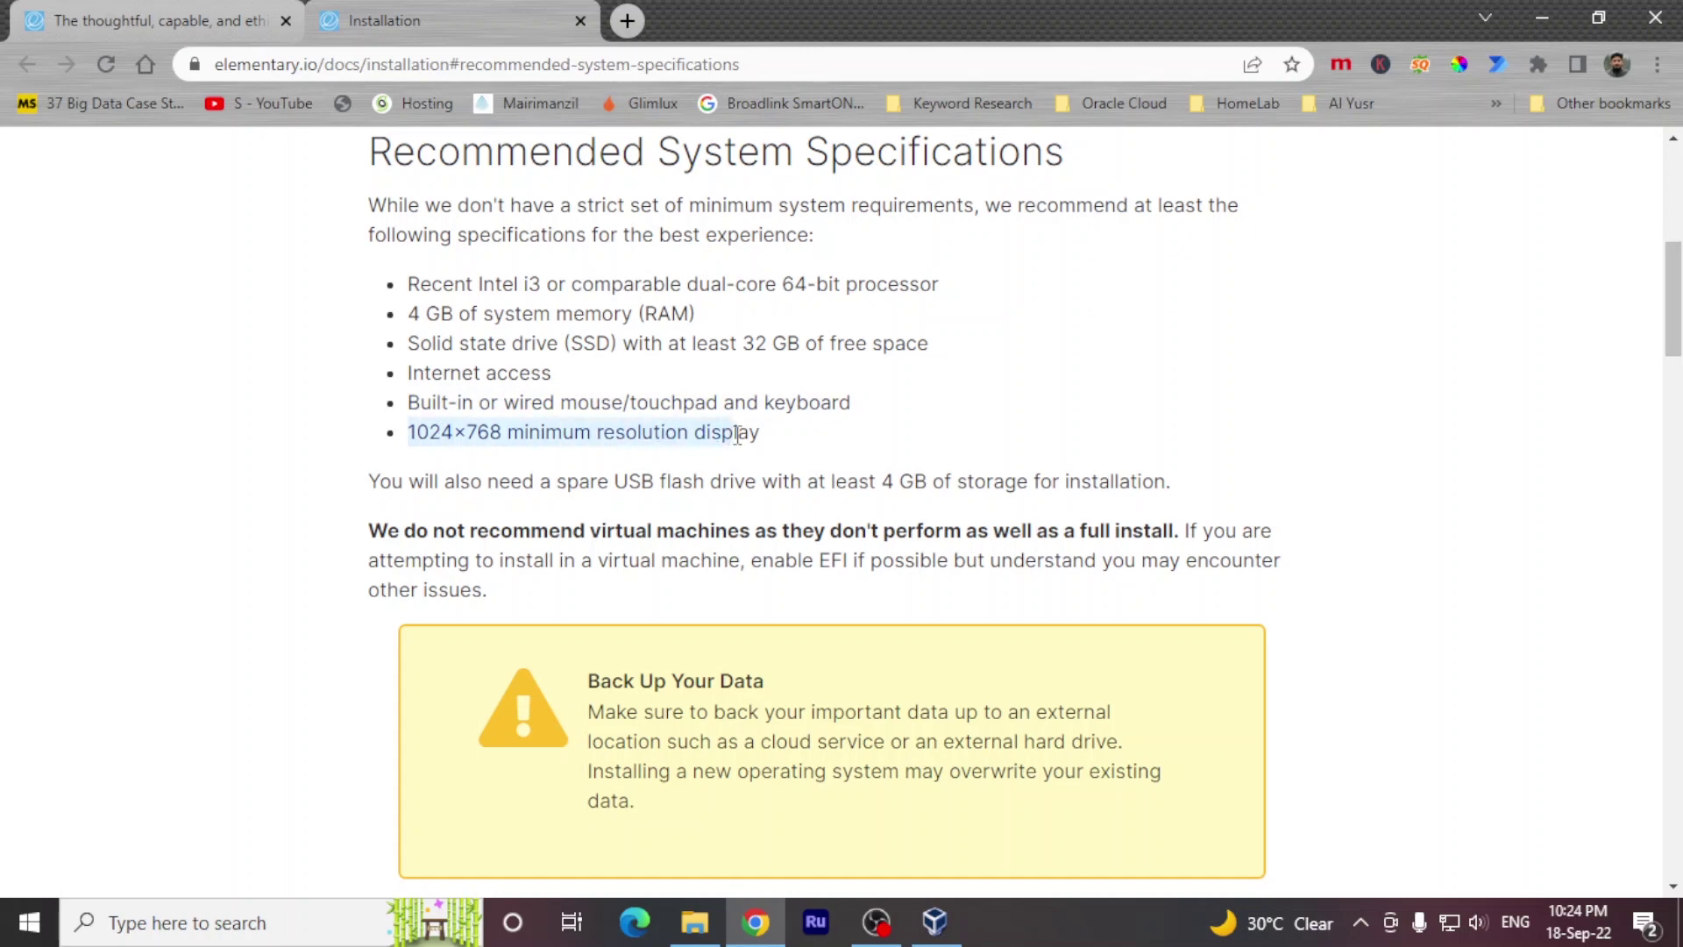
{"action": "left_click_drag", "start_coordinate": [616, 487], "coordinate": [926, 482]}
{"action": "left_click", "coordinate": [883, 489]}
{"action": "left_click", "coordinate": [383, 687]}
{"action": "scroll", "coordinate": [383, 687], "scroll_direction": "up", "scroll_amount": 2}
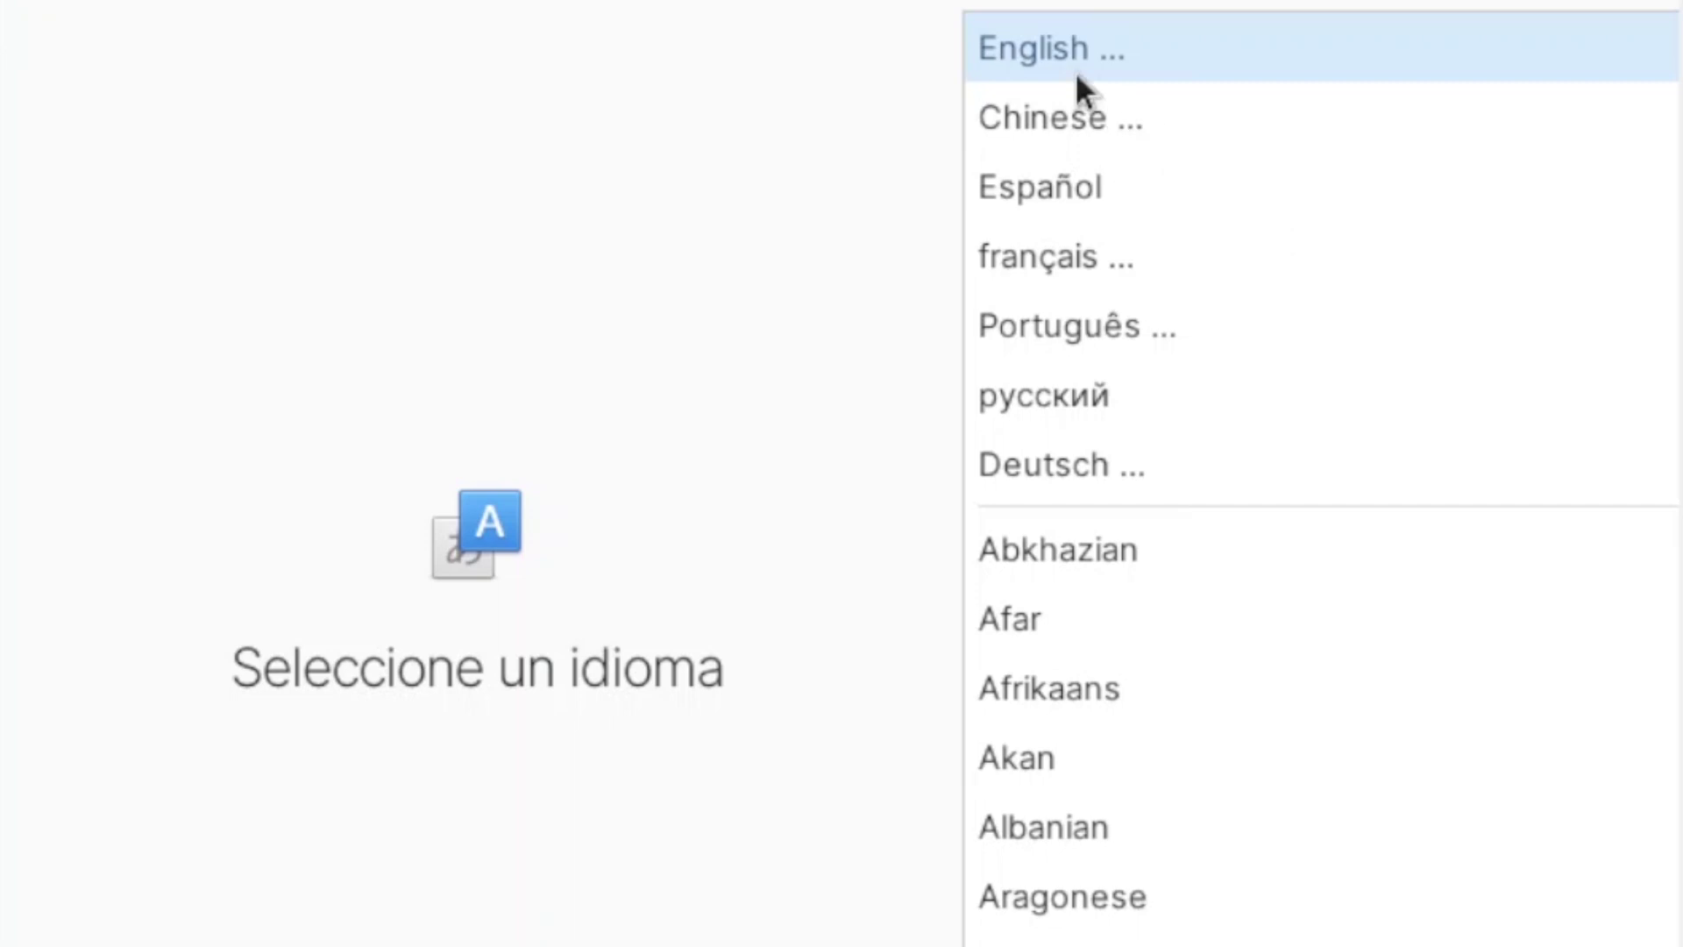
Step: Set the installer language to English (United States)
{"action": "left_click", "coordinate": [1075, 71]}
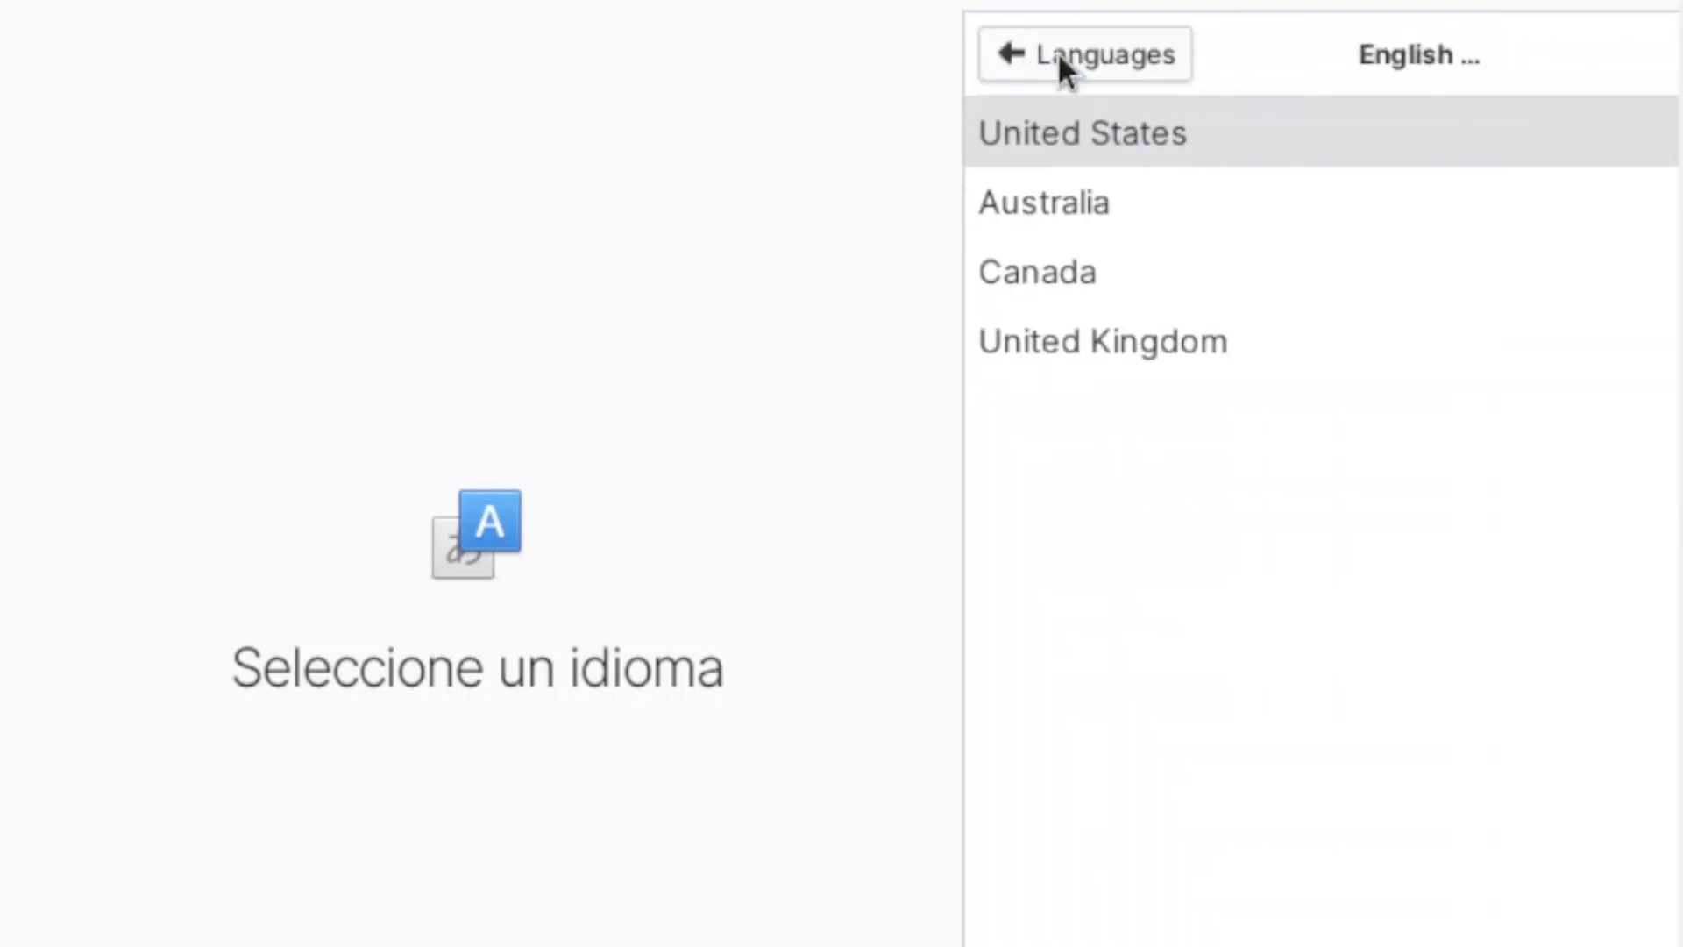
{"action": "left_click", "coordinate": [1101, 148]}
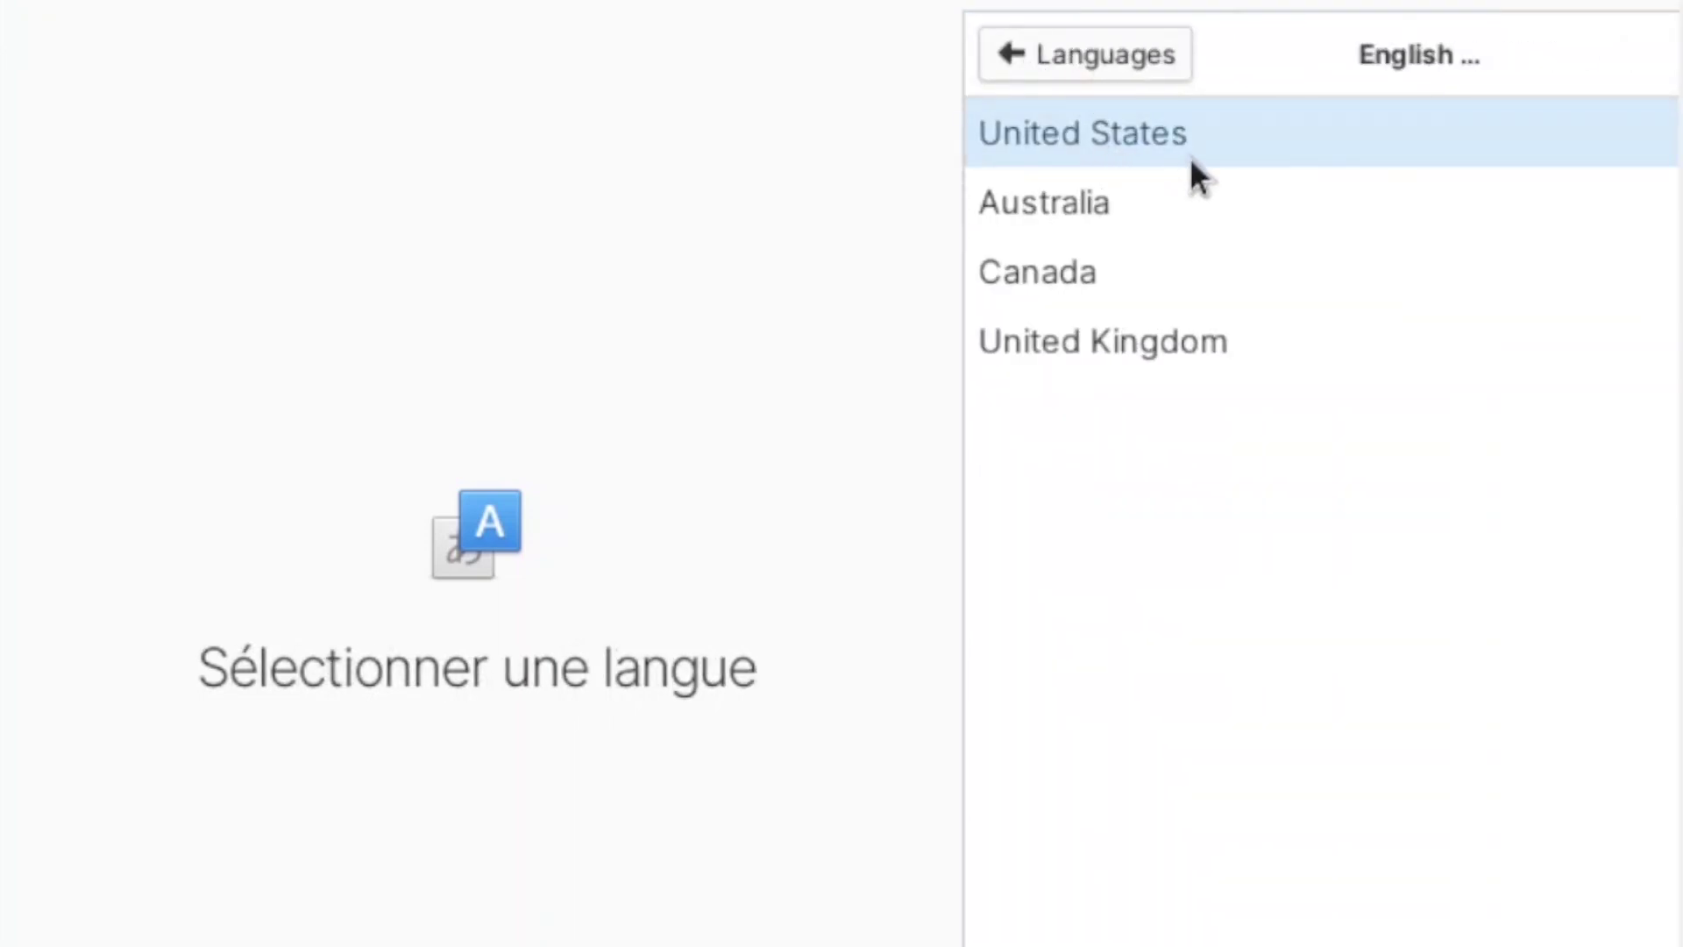
{"action": "left_click", "coordinate": [1185, 147]}
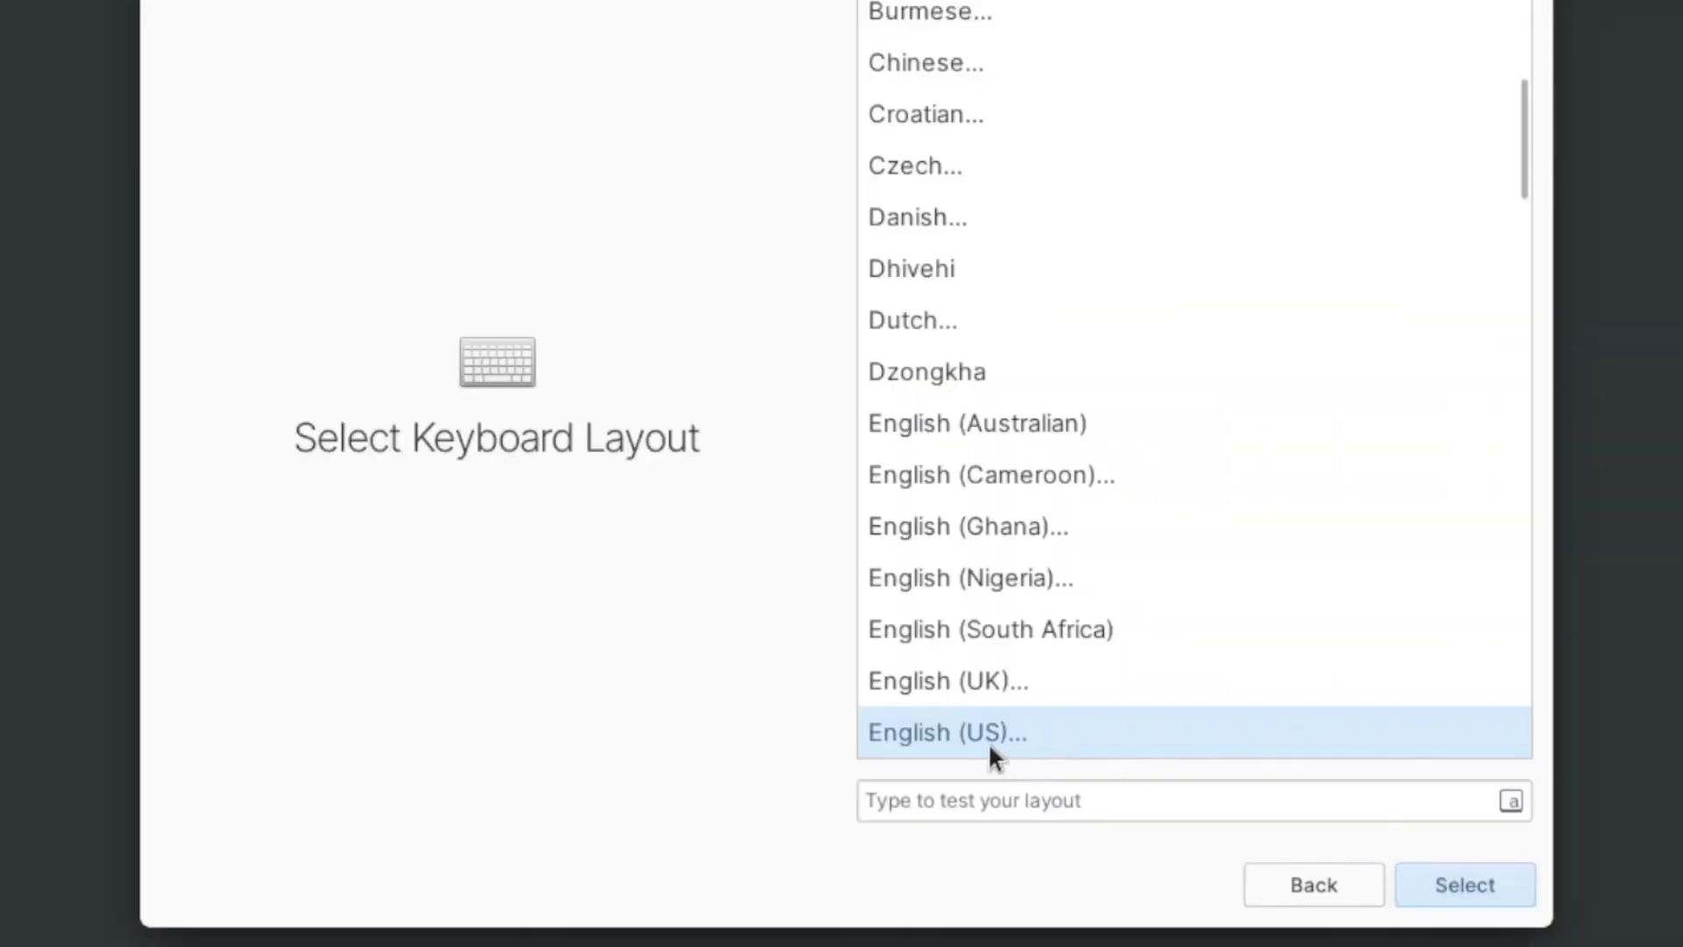
Step: Choose the English (US, alt. intl.) keyboard layout
{"action": "left_click", "coordinate": [1450, 890]}
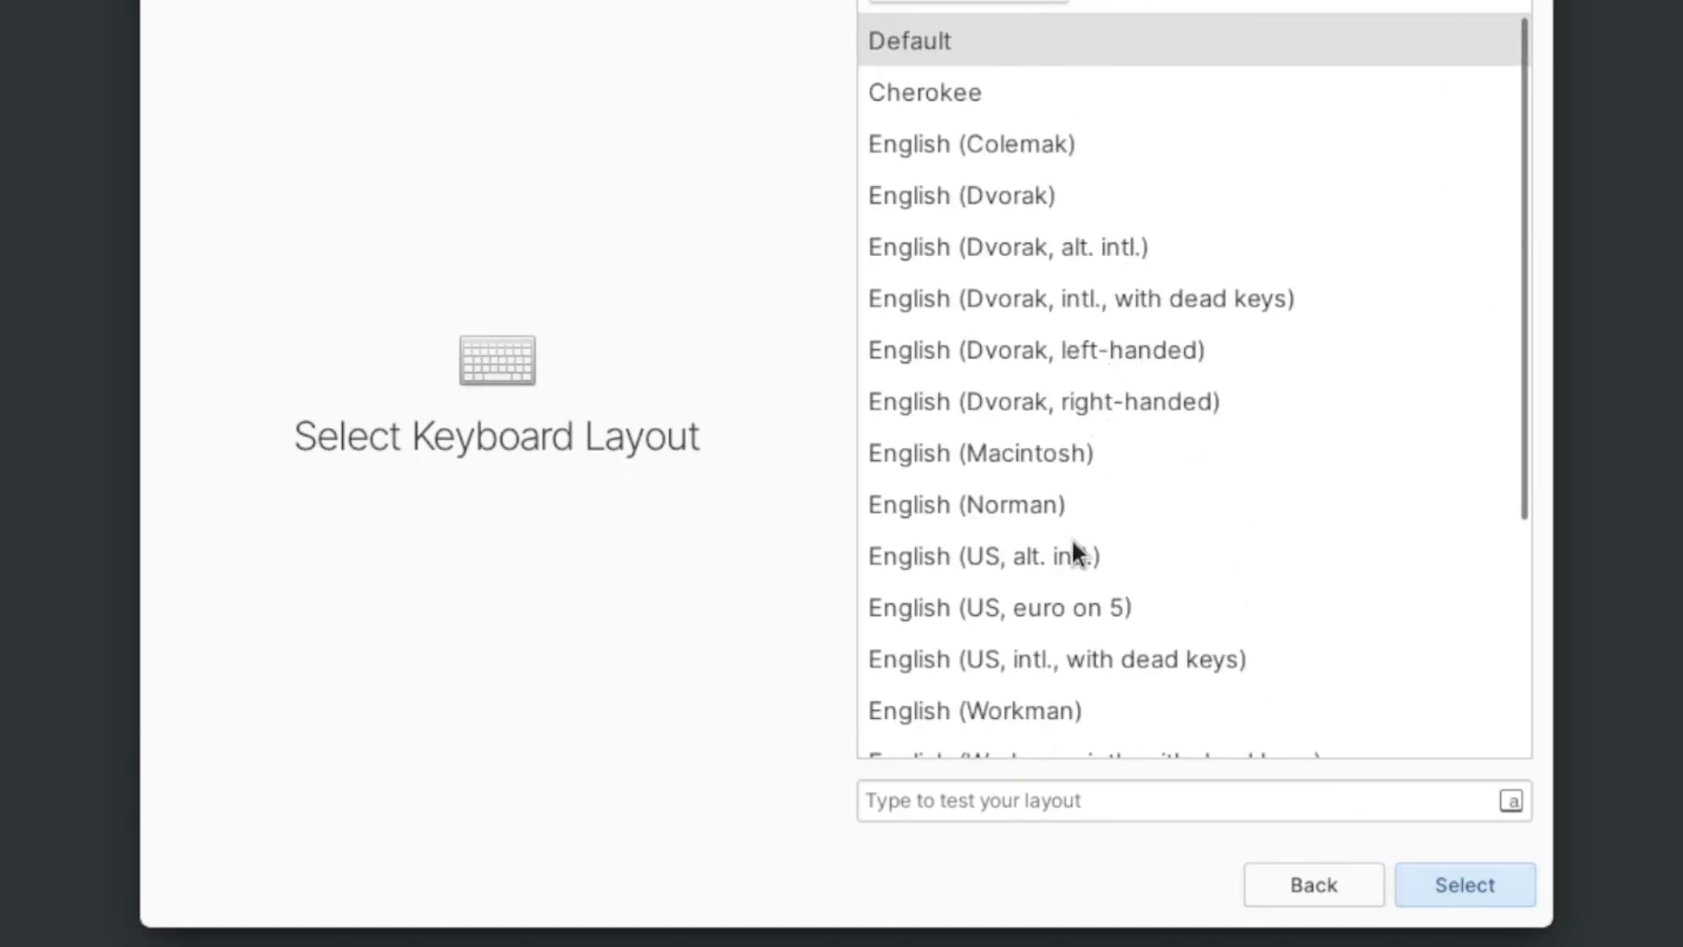
{"action": "left_click", "coordinate": [1037, 561]}
{"action": "left_click", "coordinate": [1459, 887]}
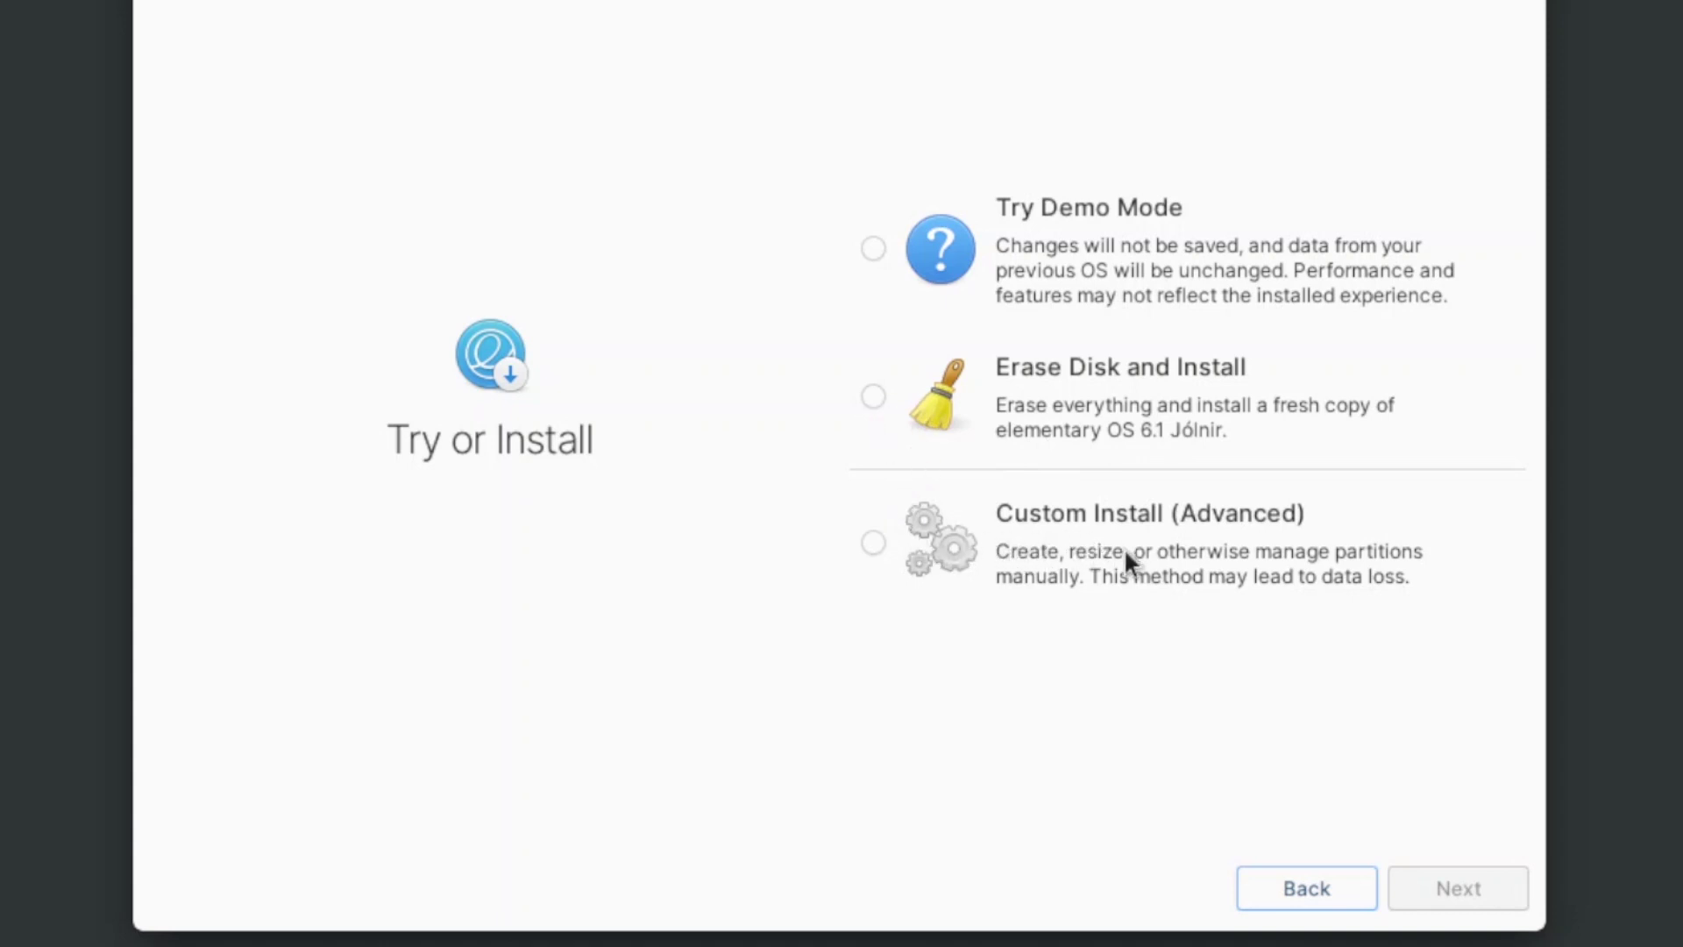
Step: Erase the whole drive and install elementary OS with Don't Encrypt chosen
{"action": "left_click", "coordinate": [875, 395]}
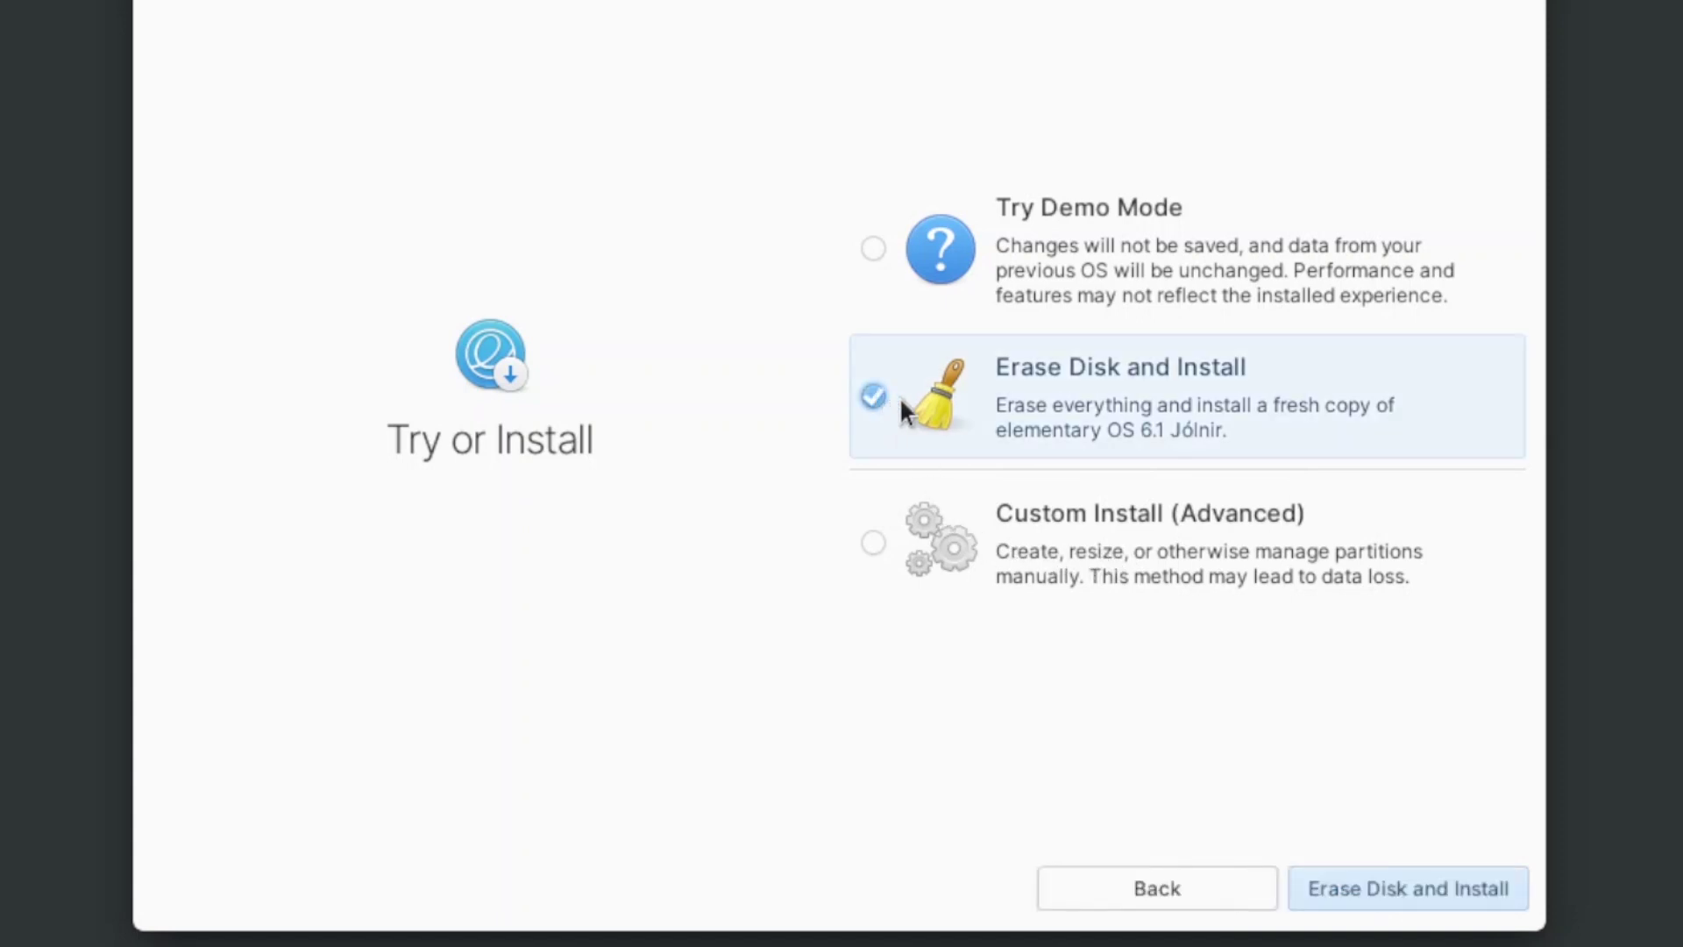
{"action": "key", "text": "Return"}
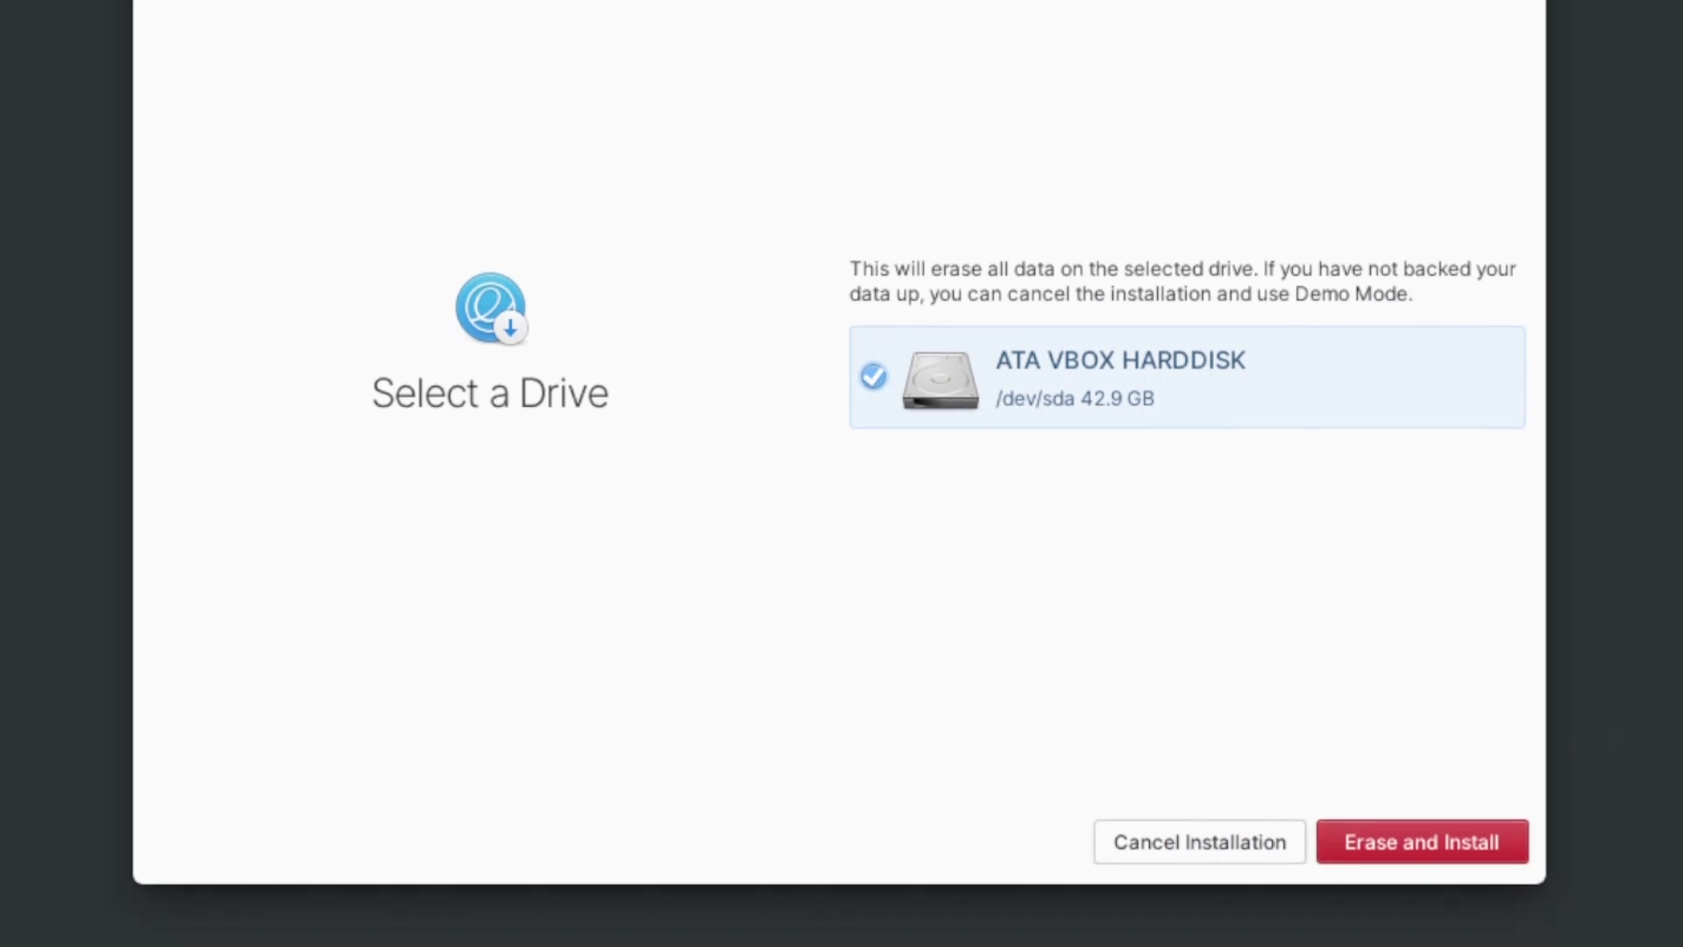
{"action": "left_click", "coordinate": [1439, 843]}
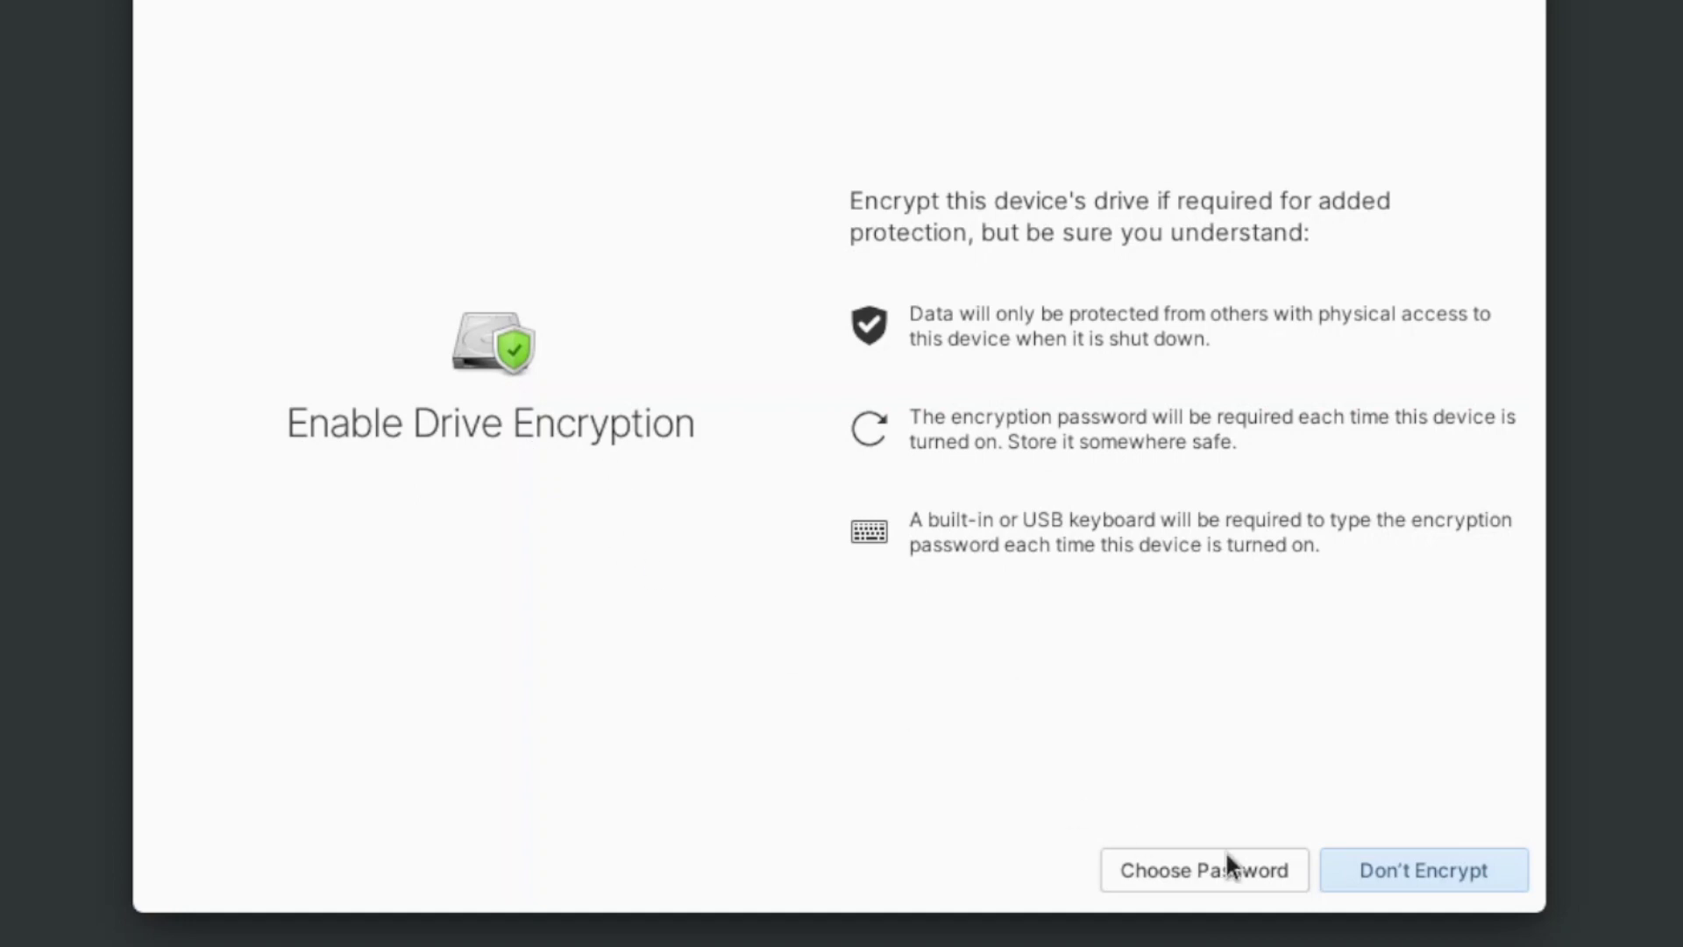
{"action": "left_click", "coordinate": [1381, 868]}
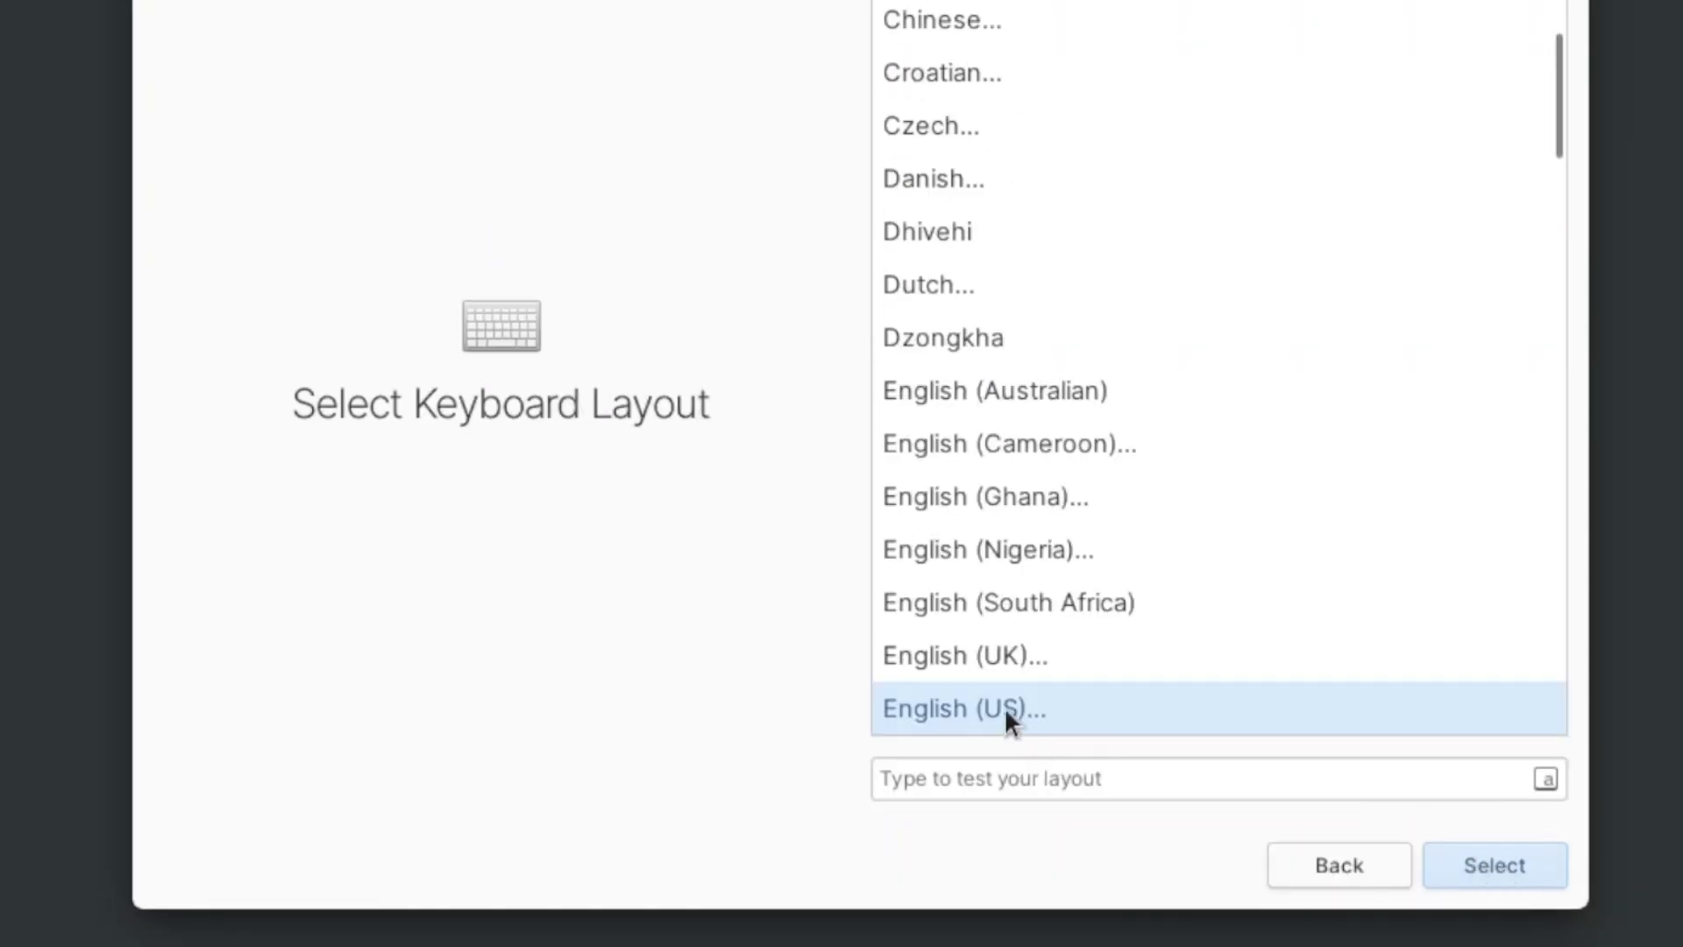
Step: Fill in the new account's full name, password and device name
{"action": "left_click", "coordinate": [1003, 707]}
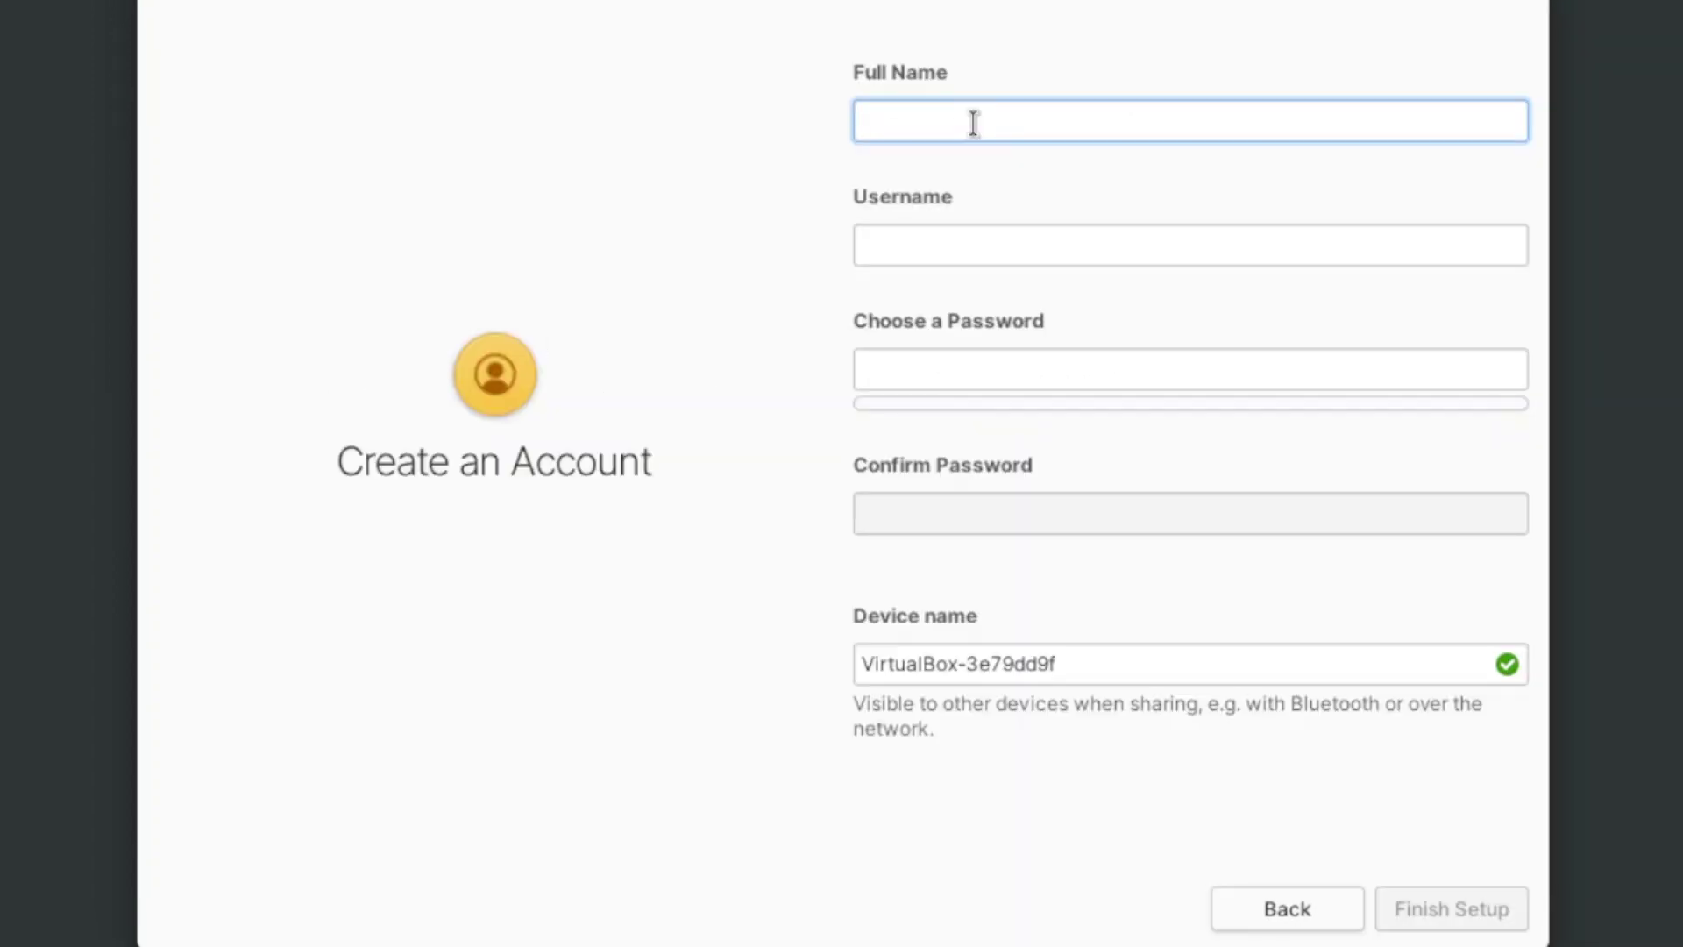
{"action": "type", "text": "Amjid Ali"}
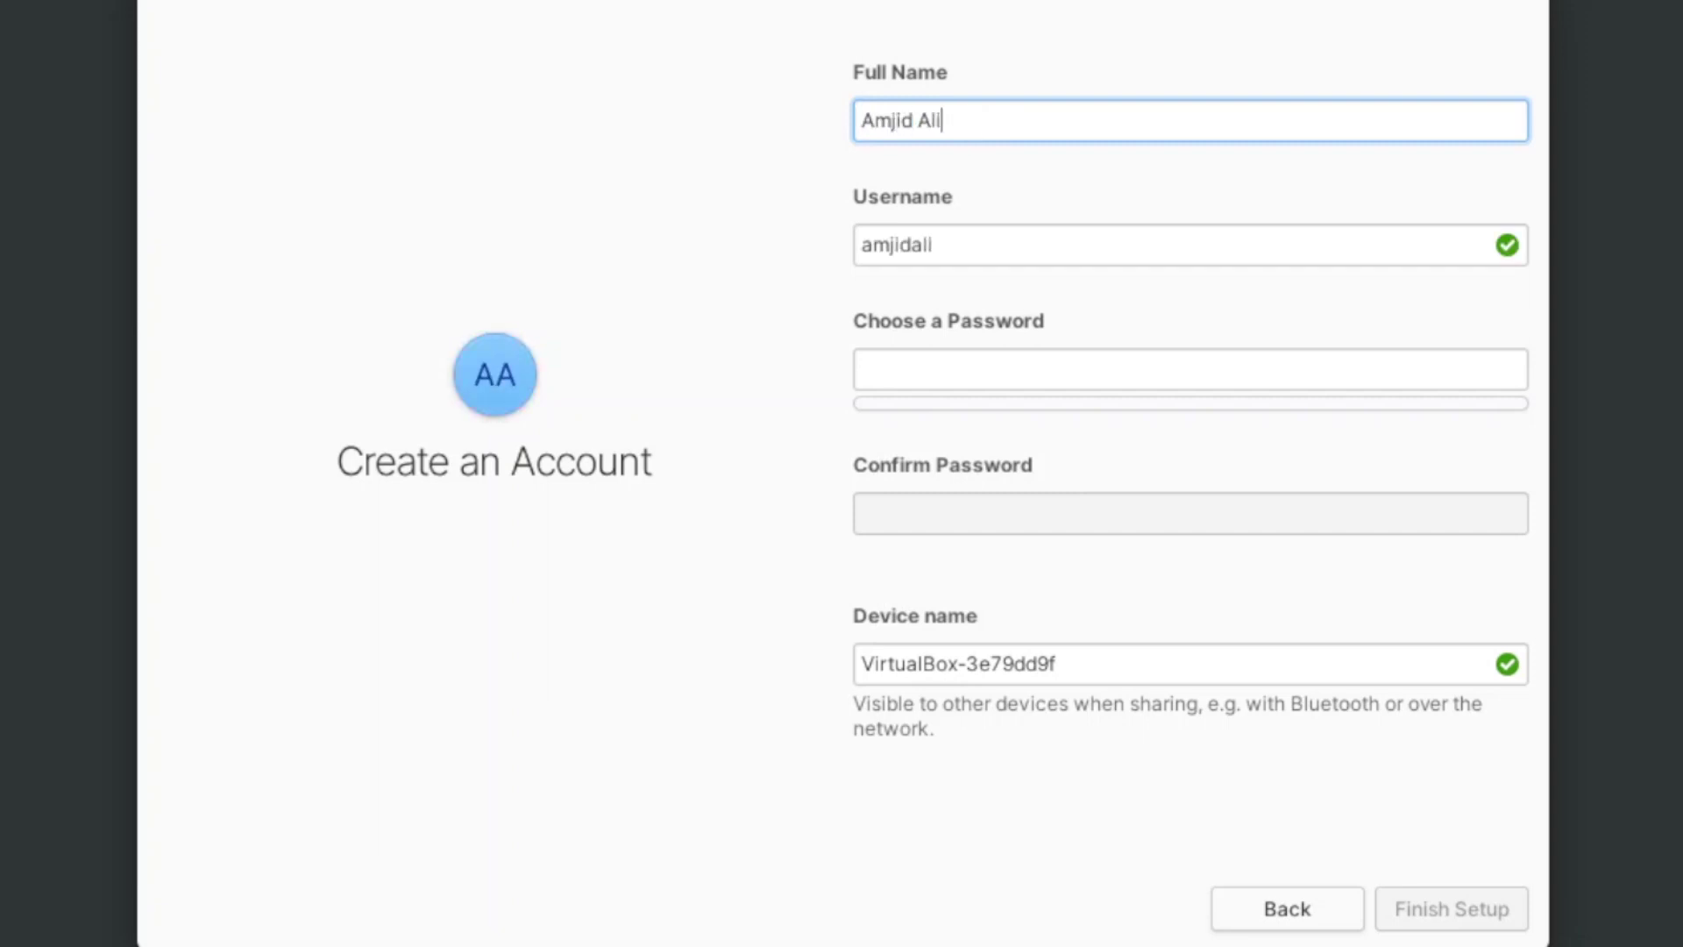
{"action": "key", "text": "Tab"}
{"action": "key", "text": "Tab"}
{"action": "type", "text": "*********"}
{"action": "key", "text": "Tab"}
Step: Type the account password at the login screen, correcting a mistyped attempt
{"action": "type", "text": "*********"}
{"action": "key", "text": "Tab"}
{"action": "type", "text": "Amjid-ElementaryOS"}
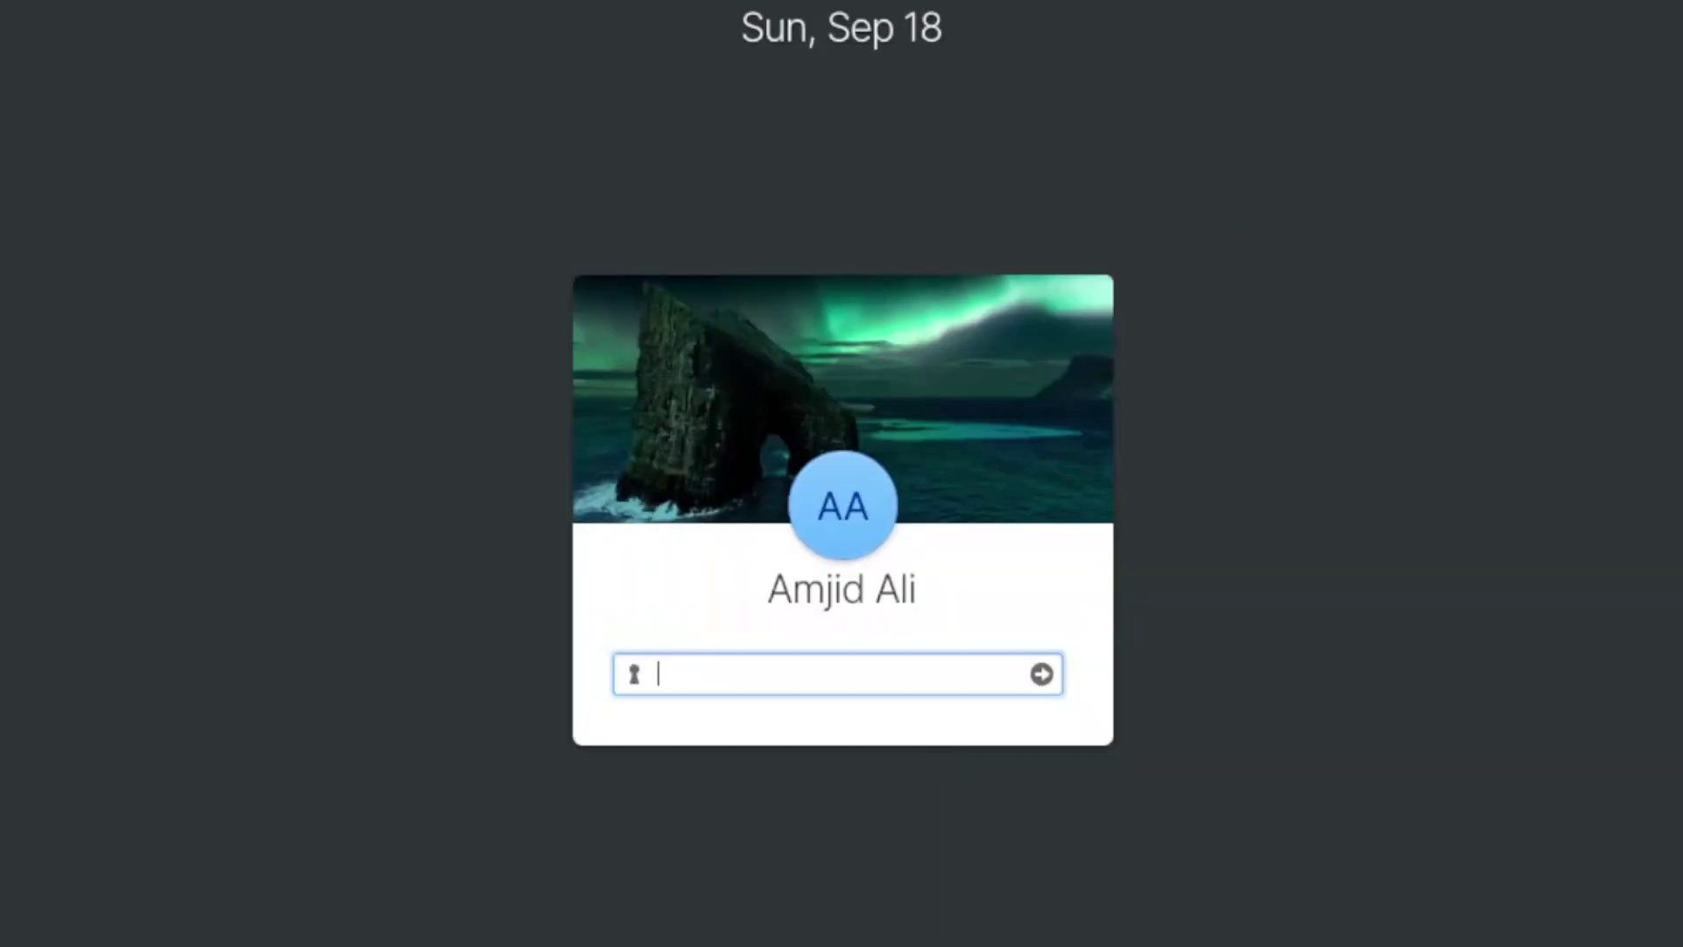
{"action": "type", "text": "****"}
{"action": "key", "text": "BackSpace"}
{"action": "key", "text": "BackSpace"}
{"action": "key", "text": "BackSpace"}
{"action": "key", "text": "BackSpace"}
{"action": "type", "text": "*********"}
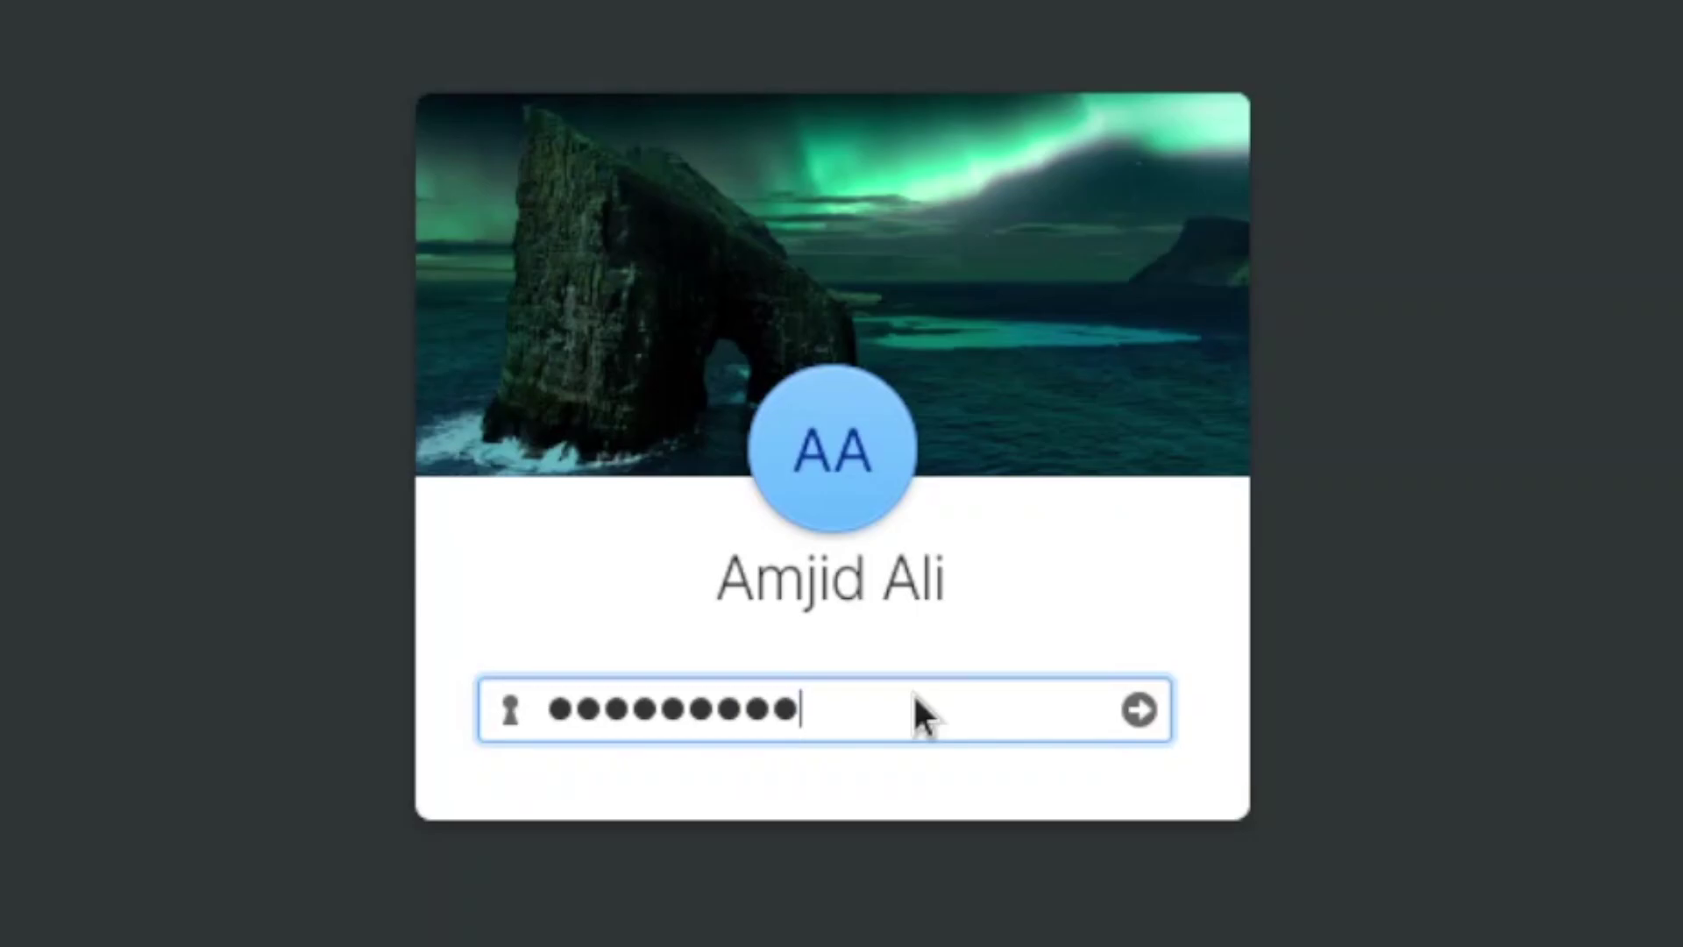
Step: Log in, advance the welcome dialog, launch Web and briefly view Multitasking View
{"action": "key", "text": "Return"}
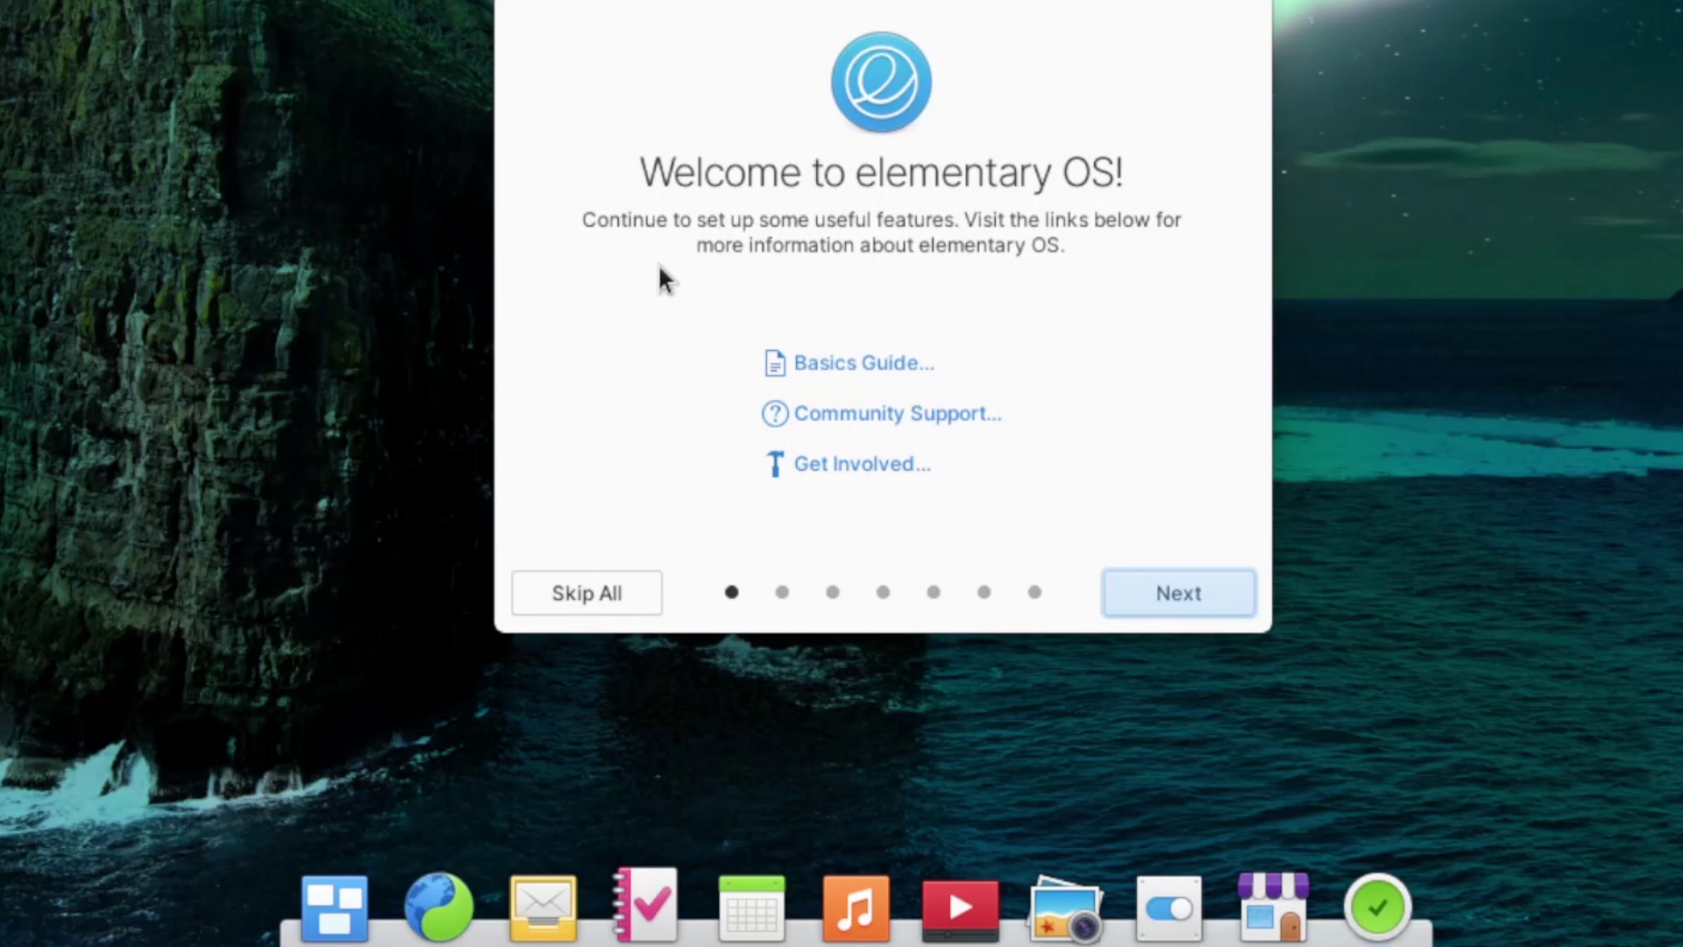
{"action": "left_click", "coordinate": [782, 591]}
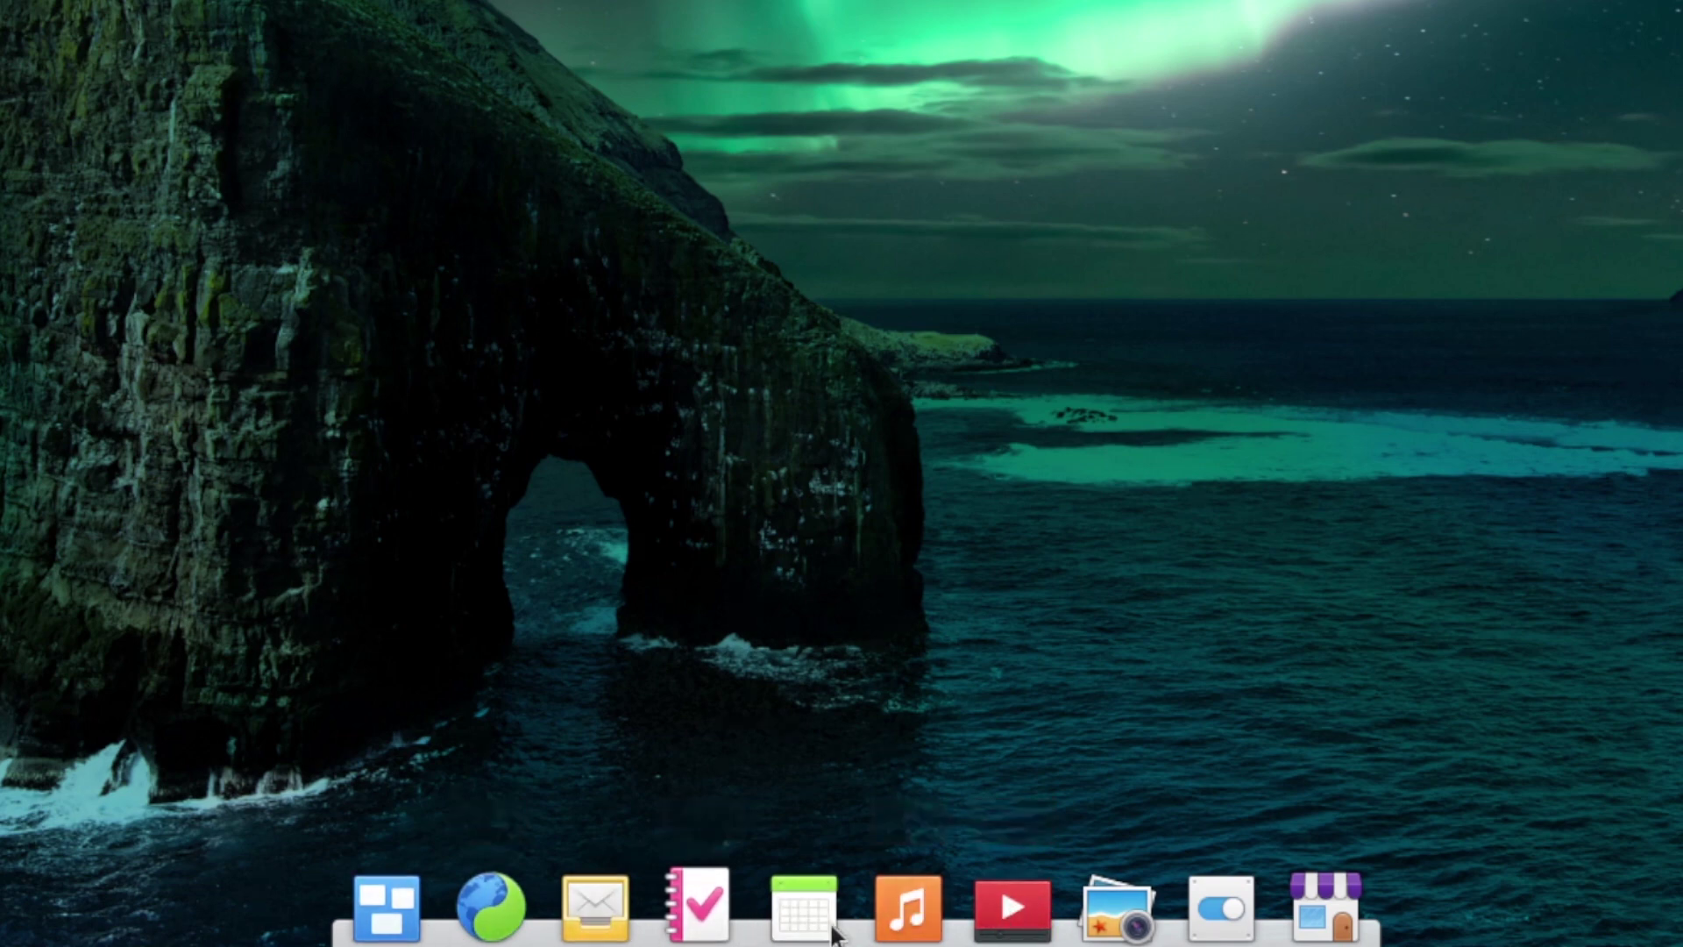
{"action": "left_click", "coordinate": [491, 911]}
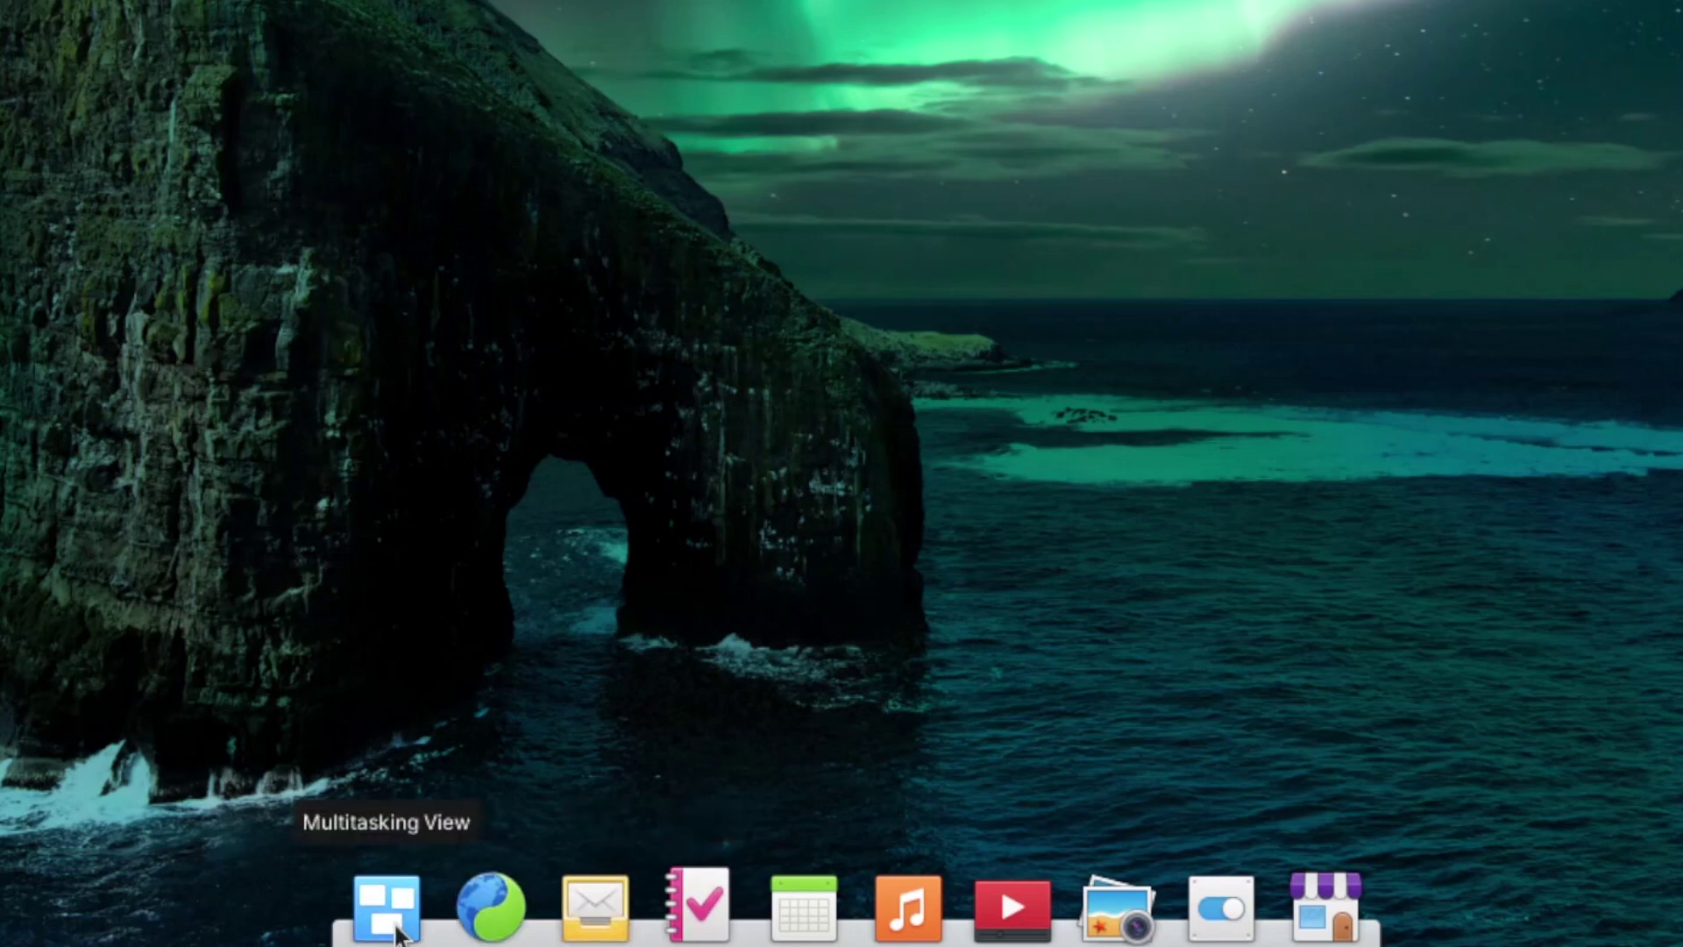
{"action": "left_click", "coordinate": [395, 929]}
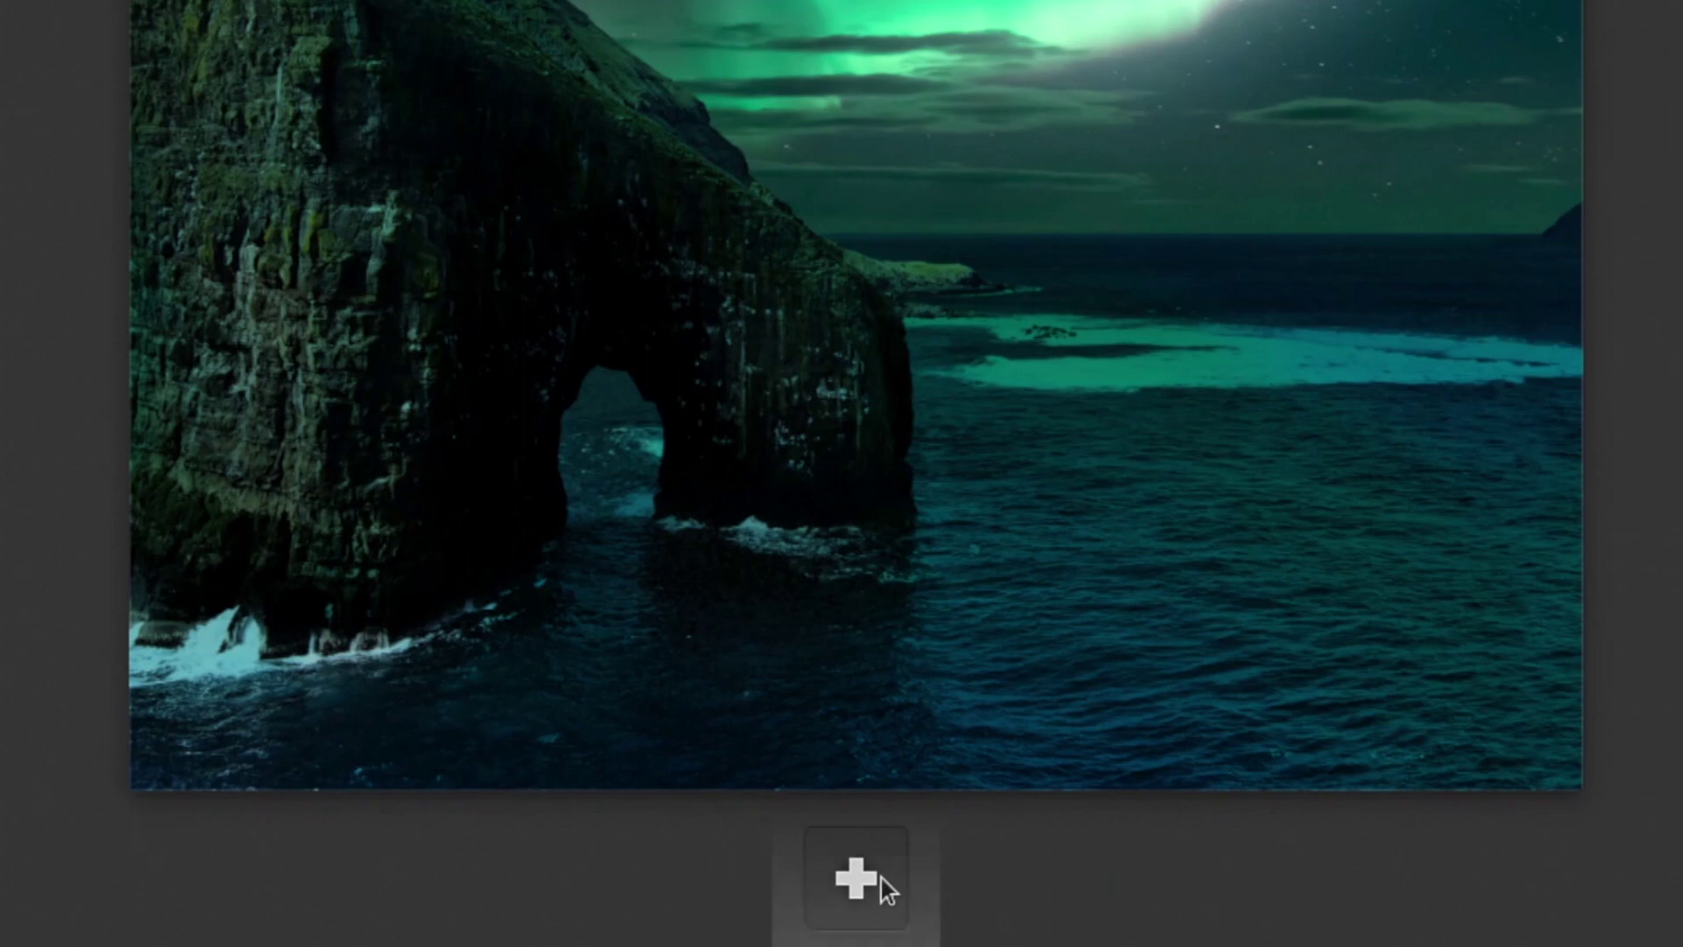
{"action": "key", "text": "Escape"}
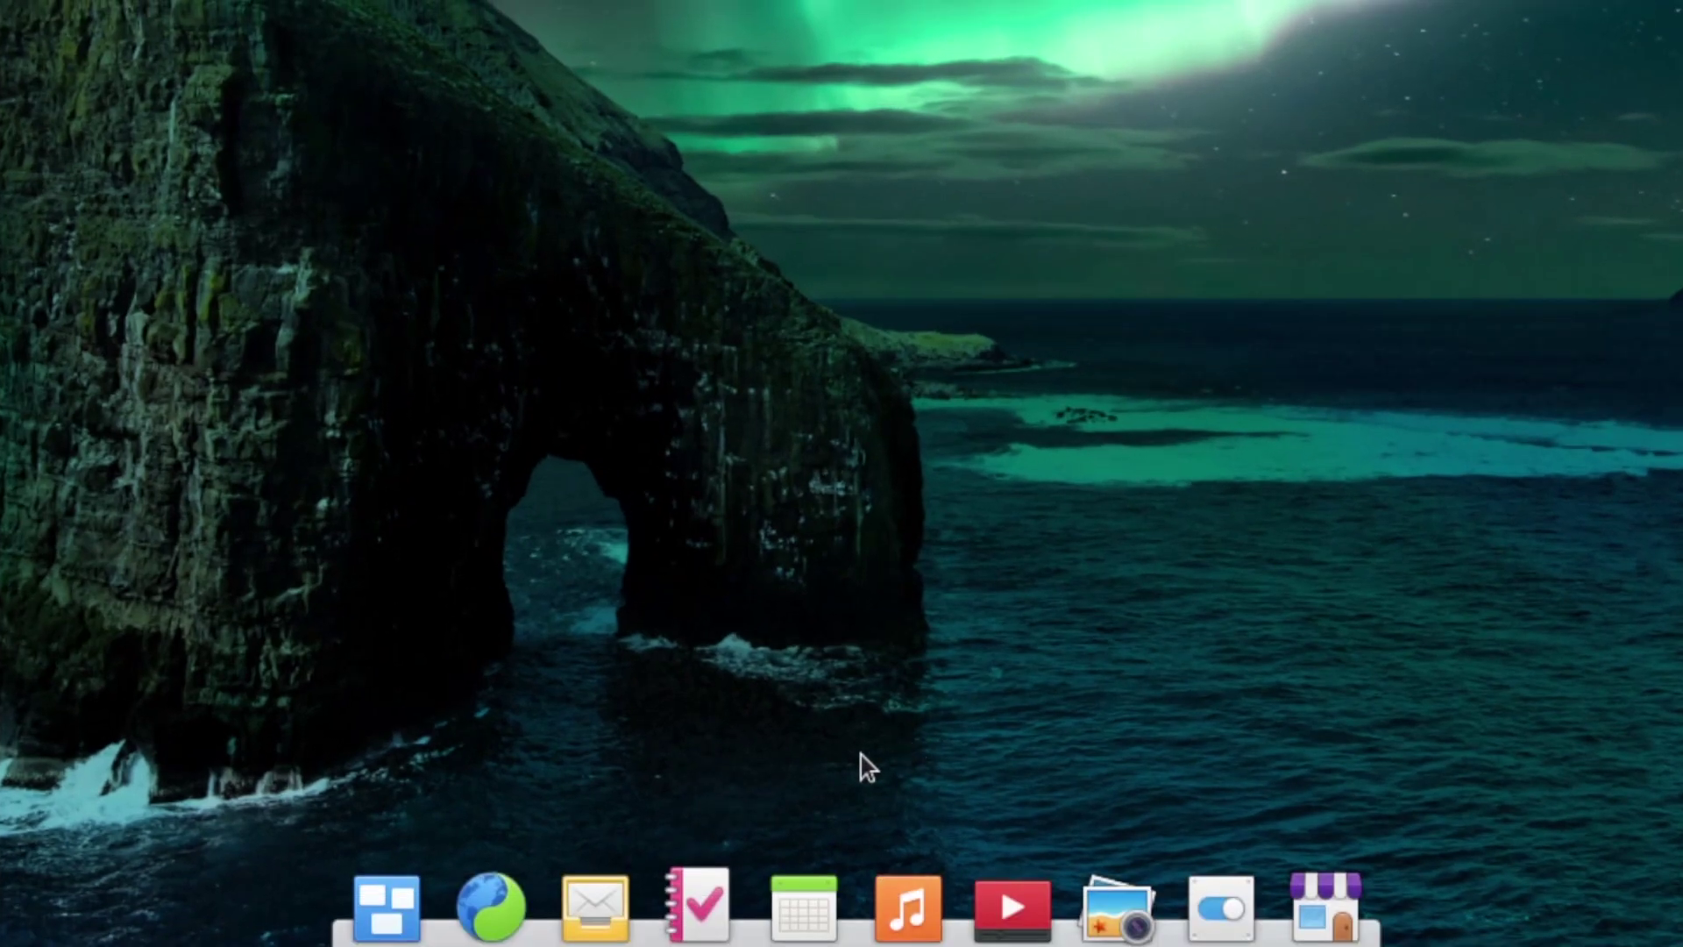
Step: Launch AppCenter from the dock and scroll its Home page's Categories grid
{"action": "left_click", "coordinate": [1341, 928]}
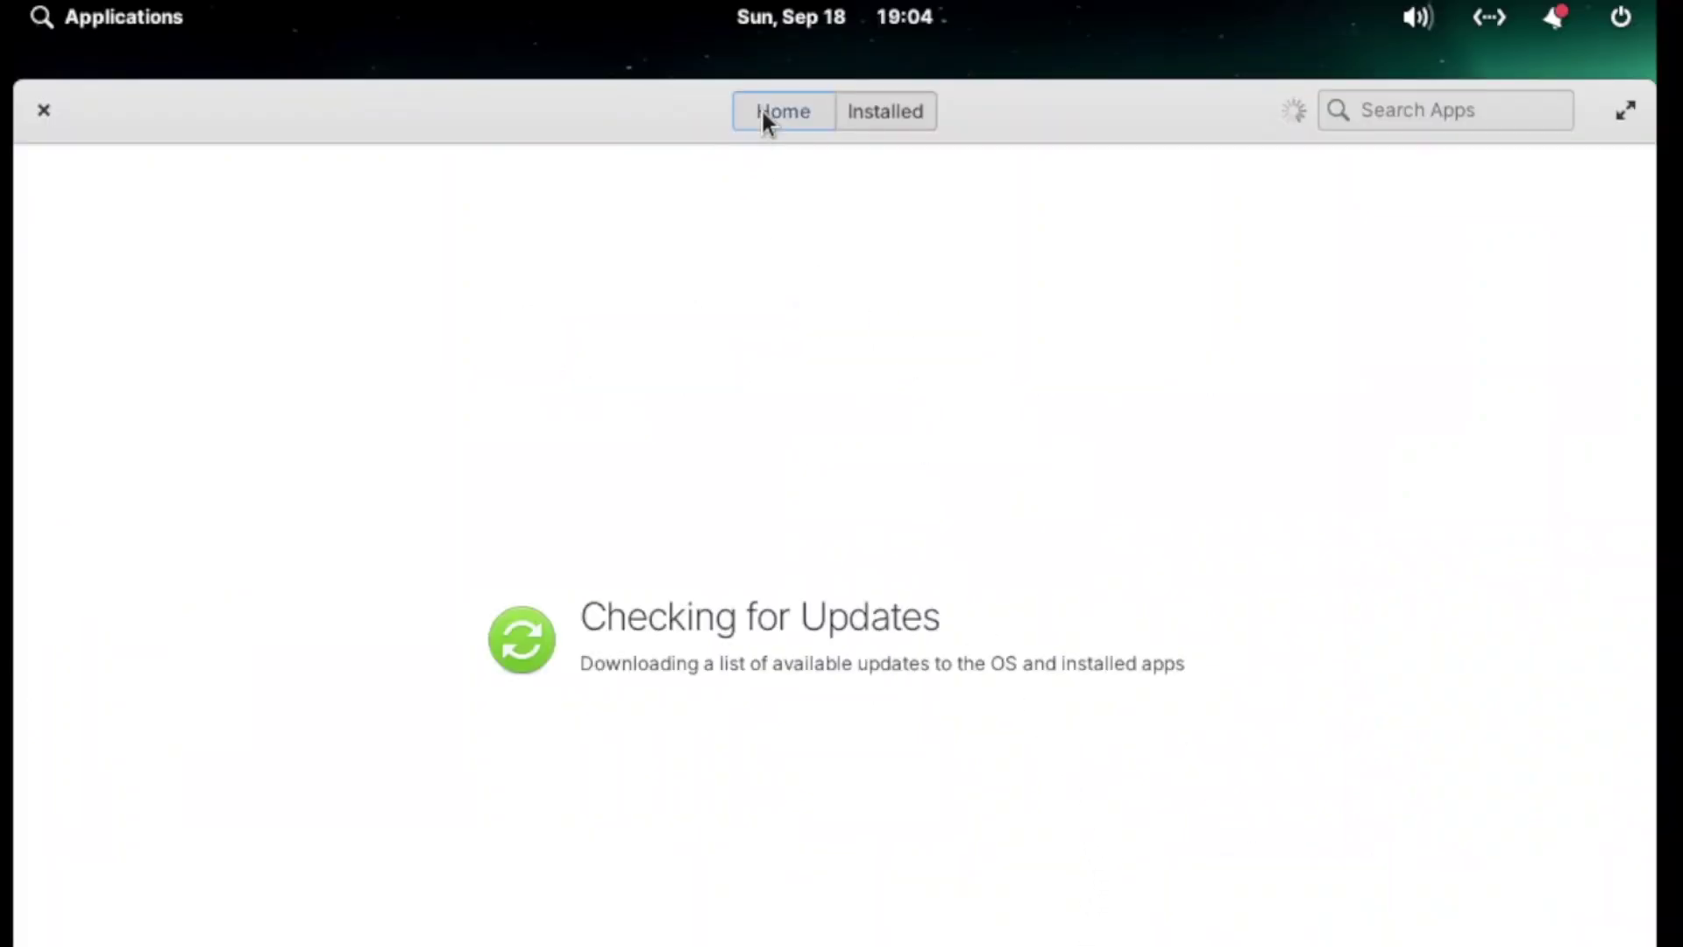
{"action": "left_click", "coordinate": [761, 110]}
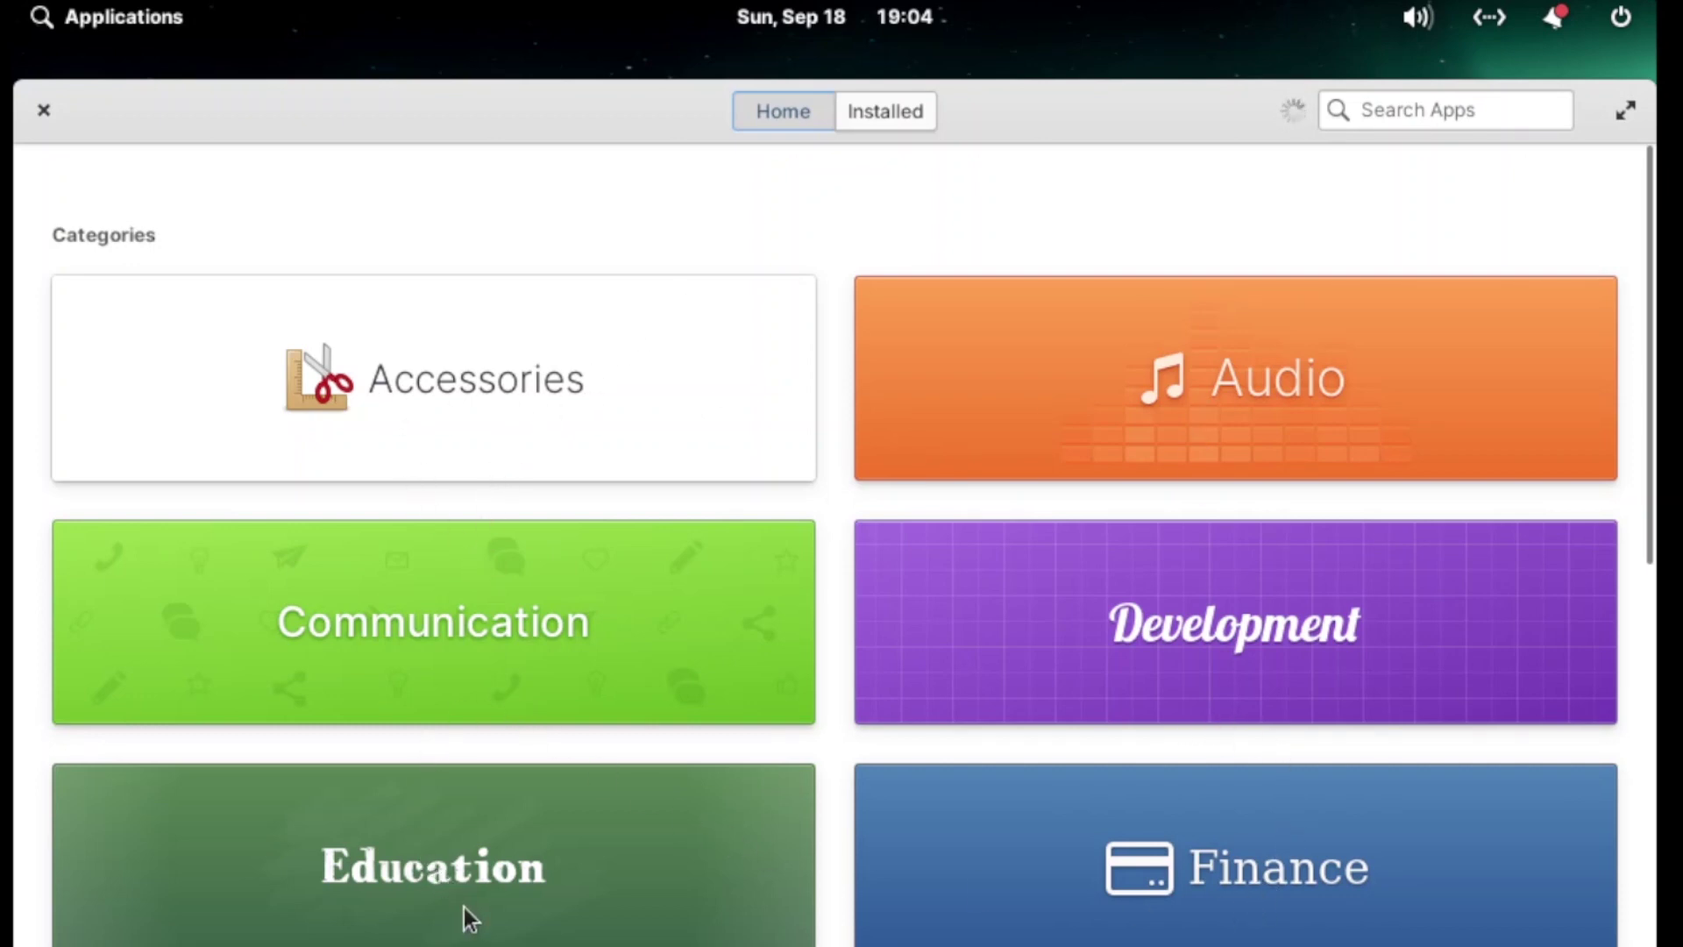
{"action": "scroll", "coordinate": [464, 907], "scroll_direction": "down", "scroll_amount": 2}
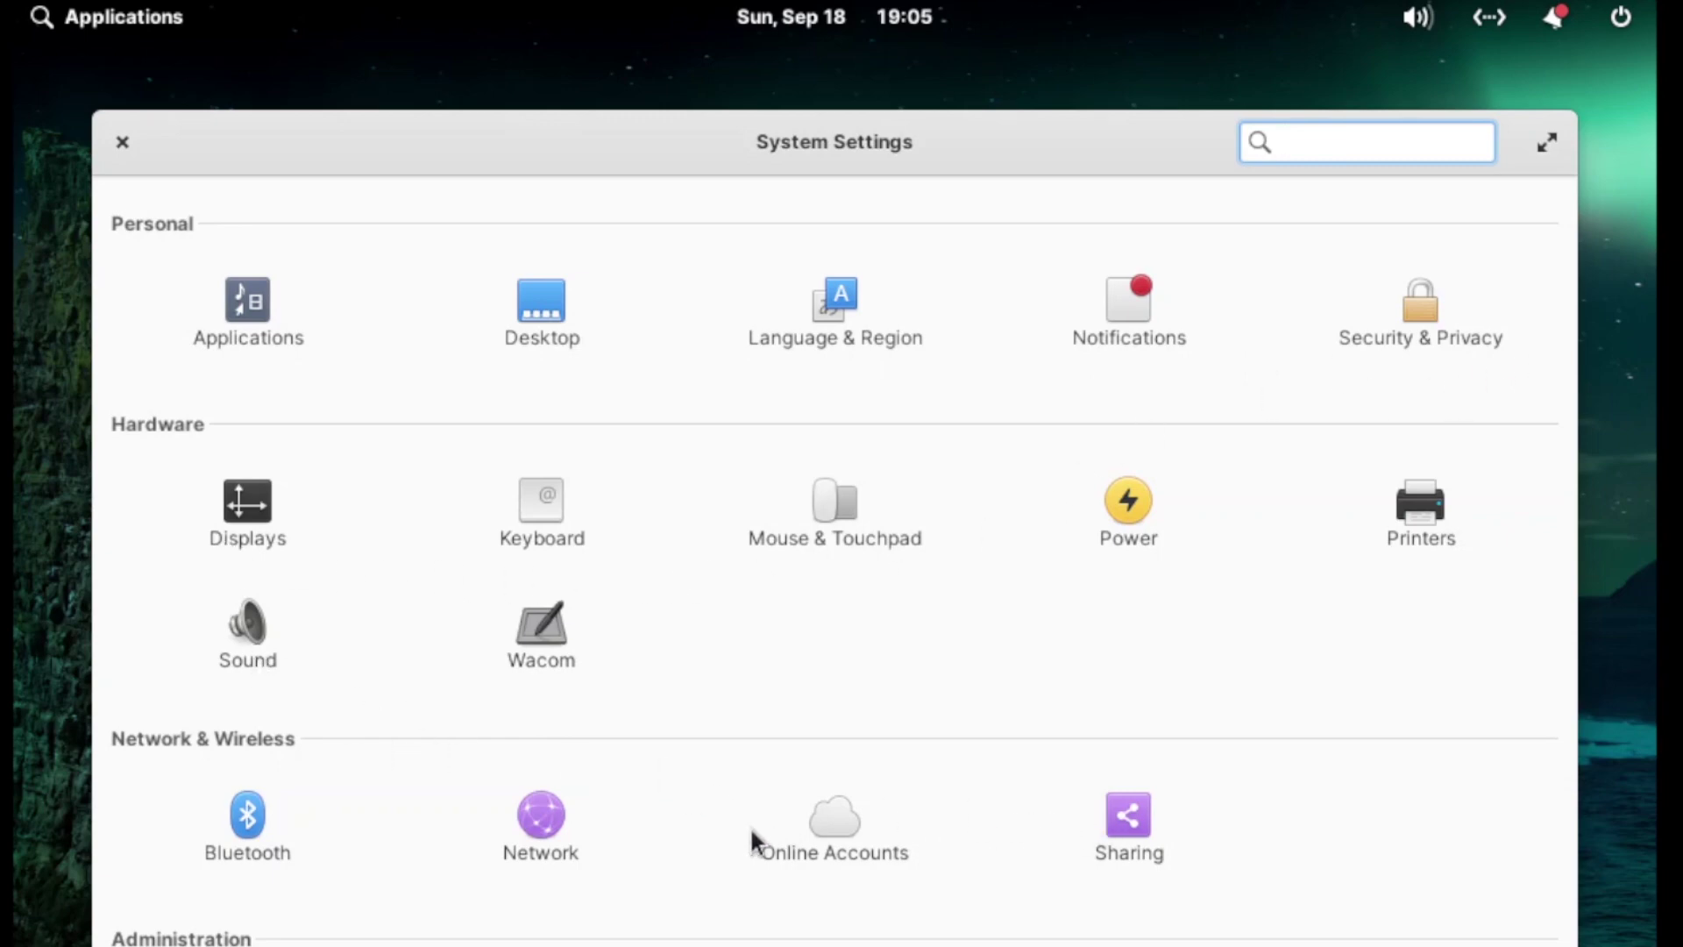
Step: Look at the Network panel's VPN settings, then go back to the All Settings overview
{"action": "left_click", "coordinate": [577, 835]}
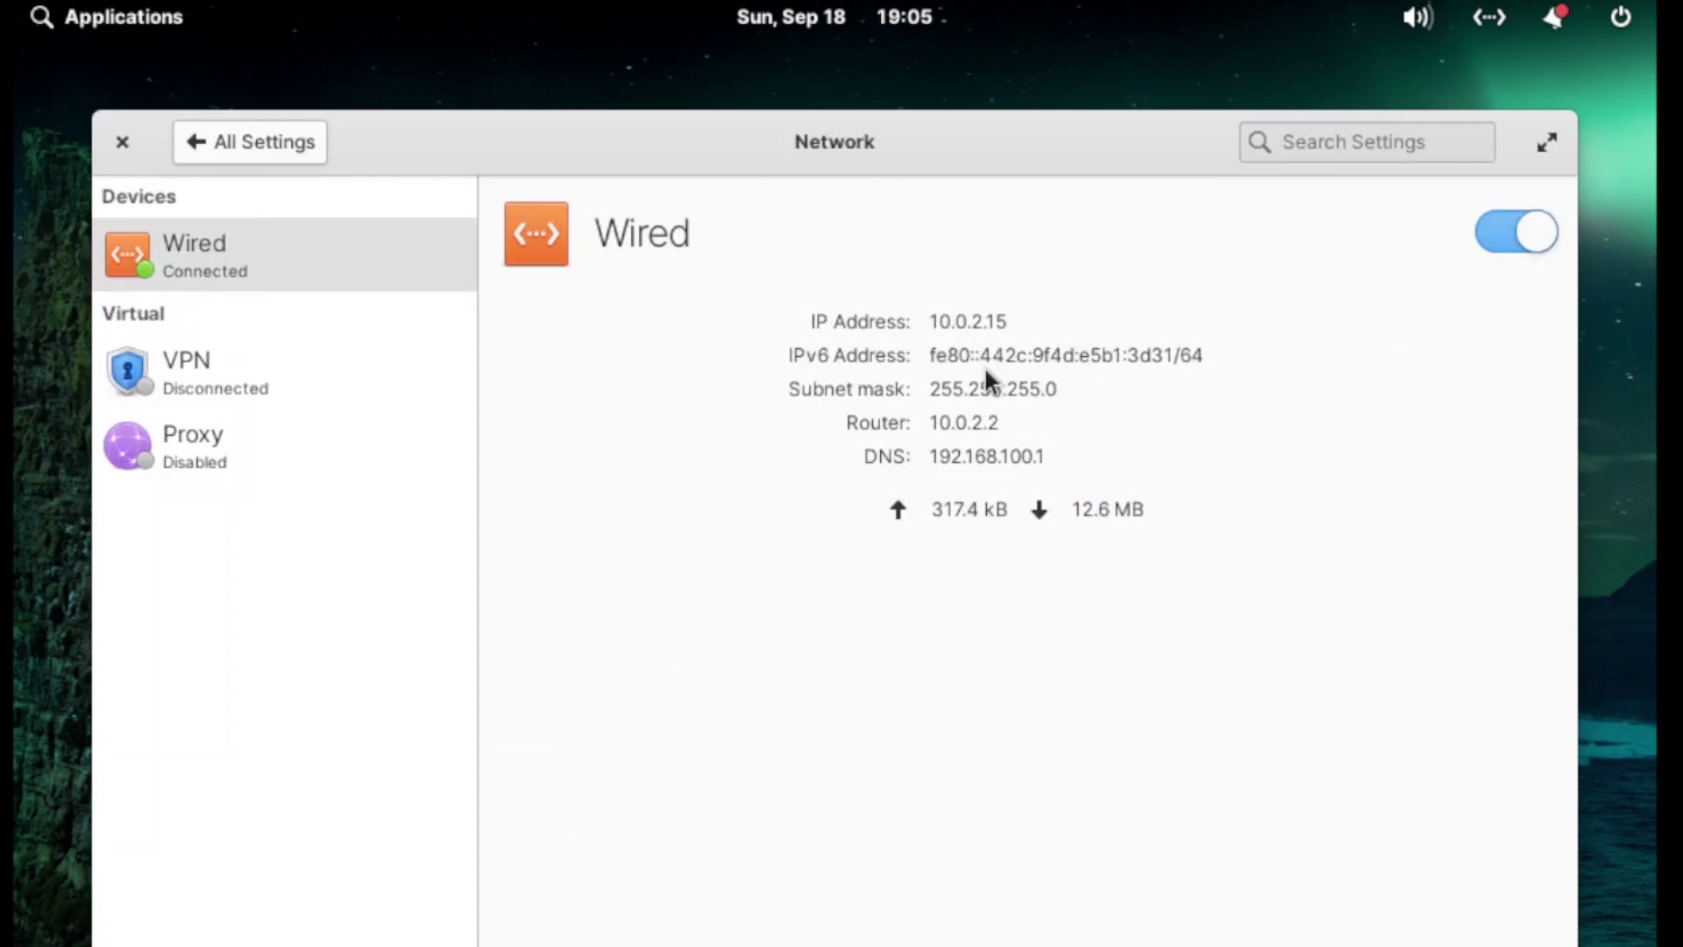
{"action": "left_click", "coordinate": [302, 380]}
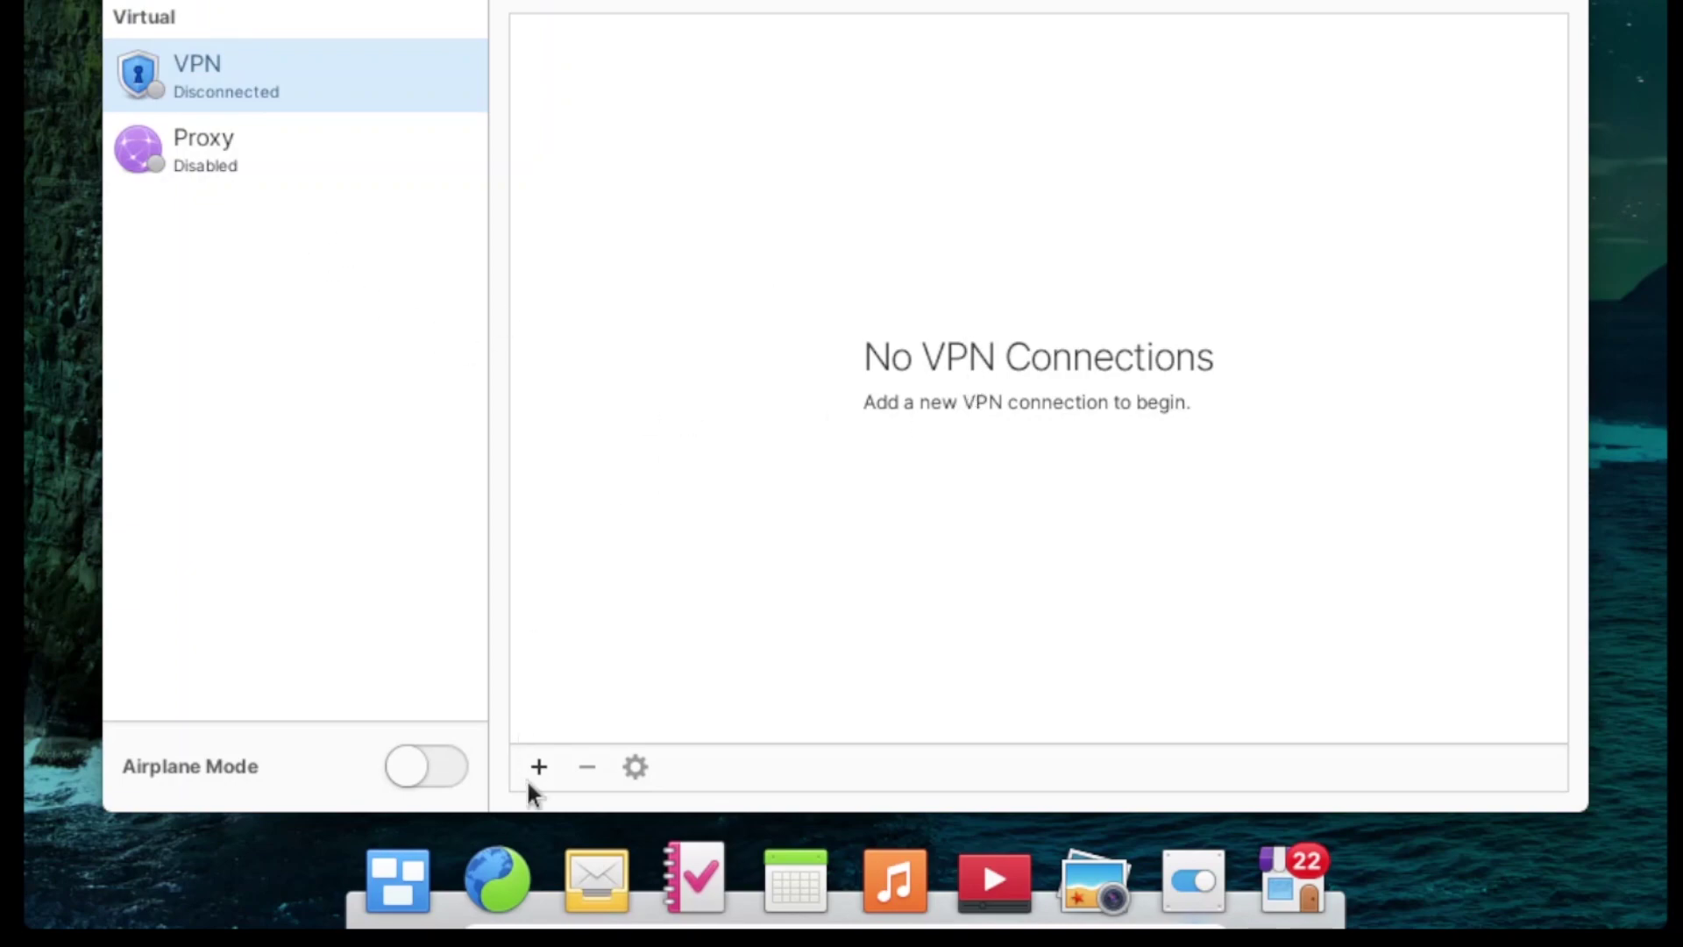
{"action": "left_click", "coordinate": [535, 765]}
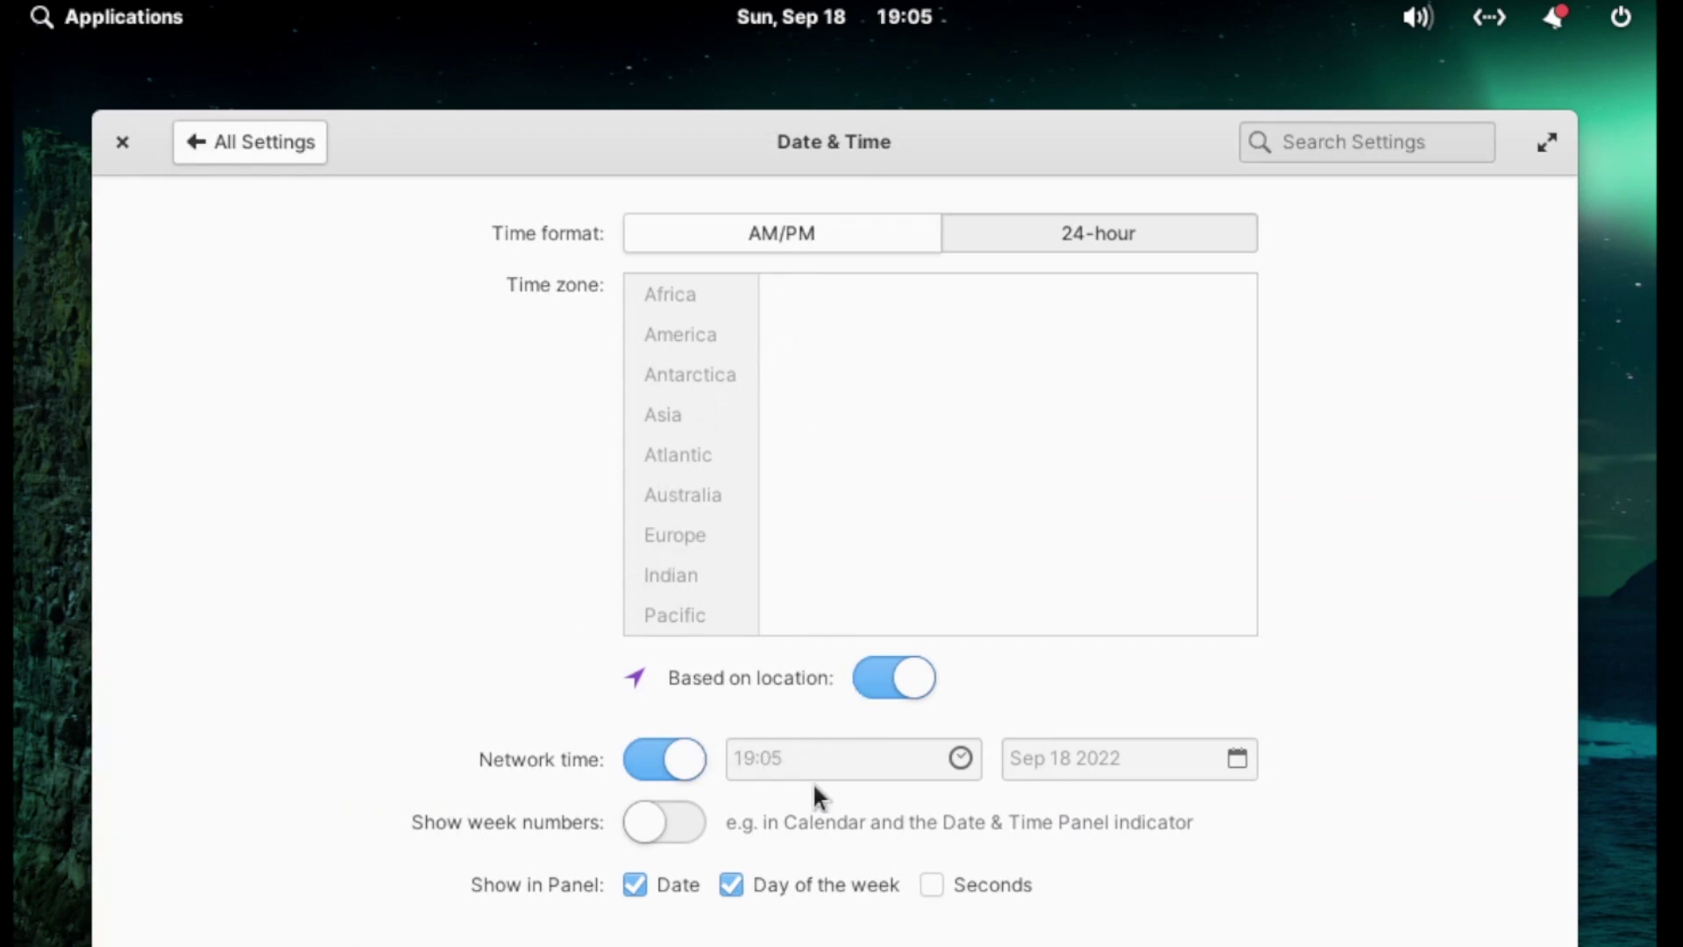
{"action": "left_click", "coordinate": [213, 144]}
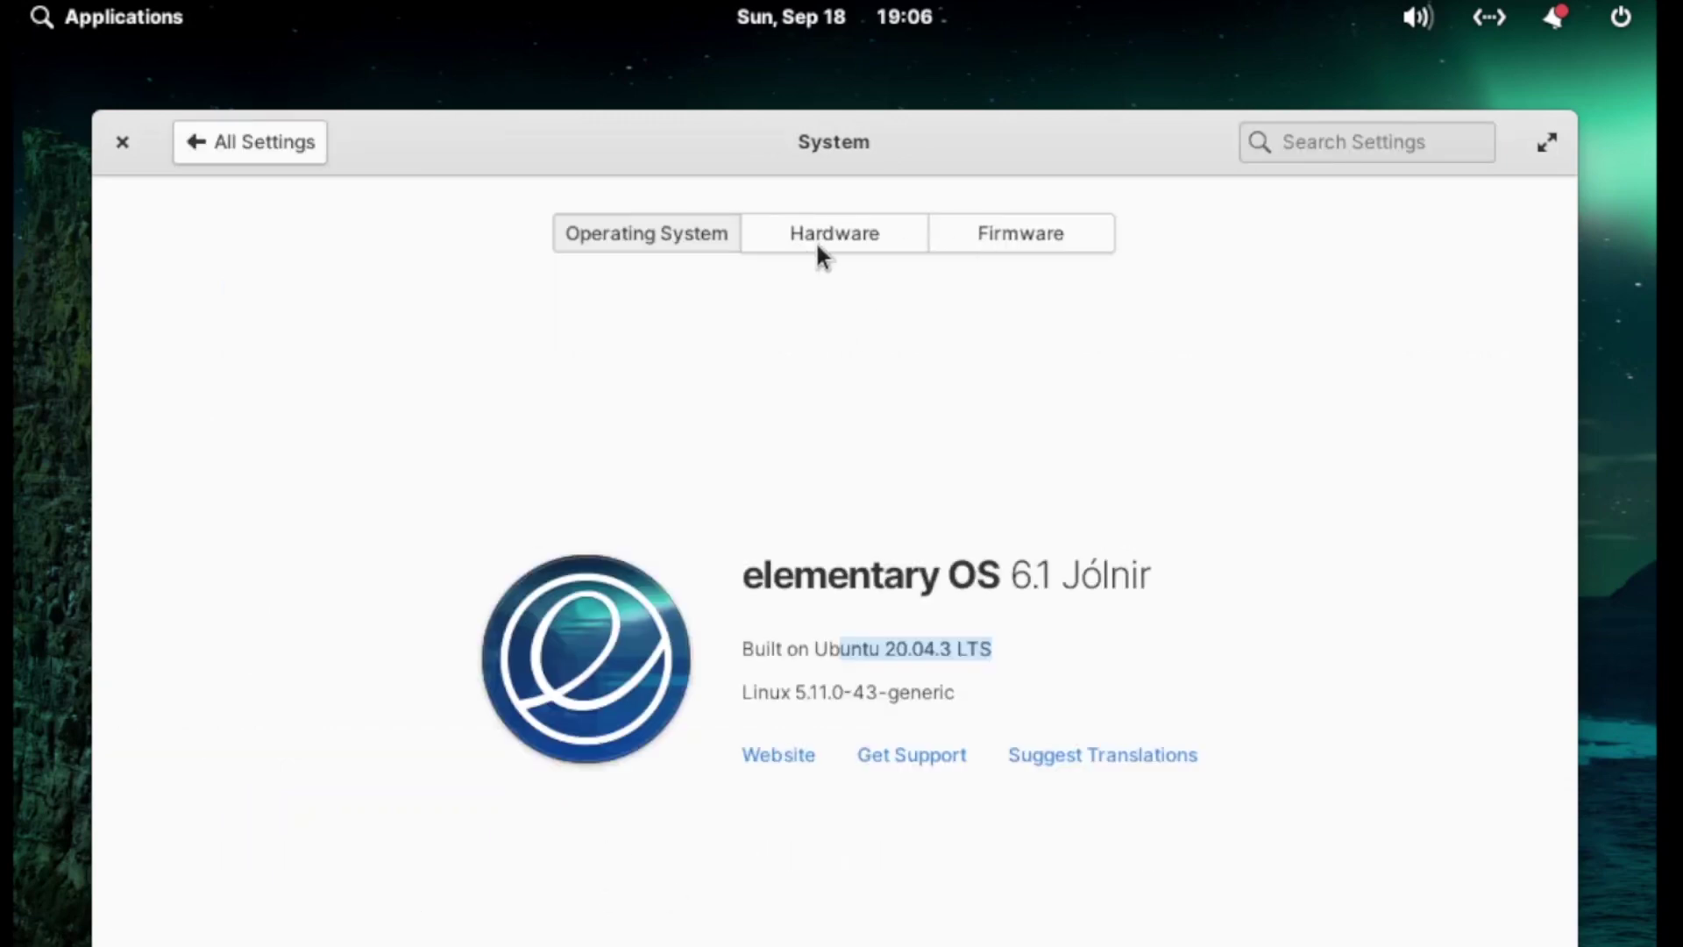
{"action": "left_click", "coordinate": [279, 162]}
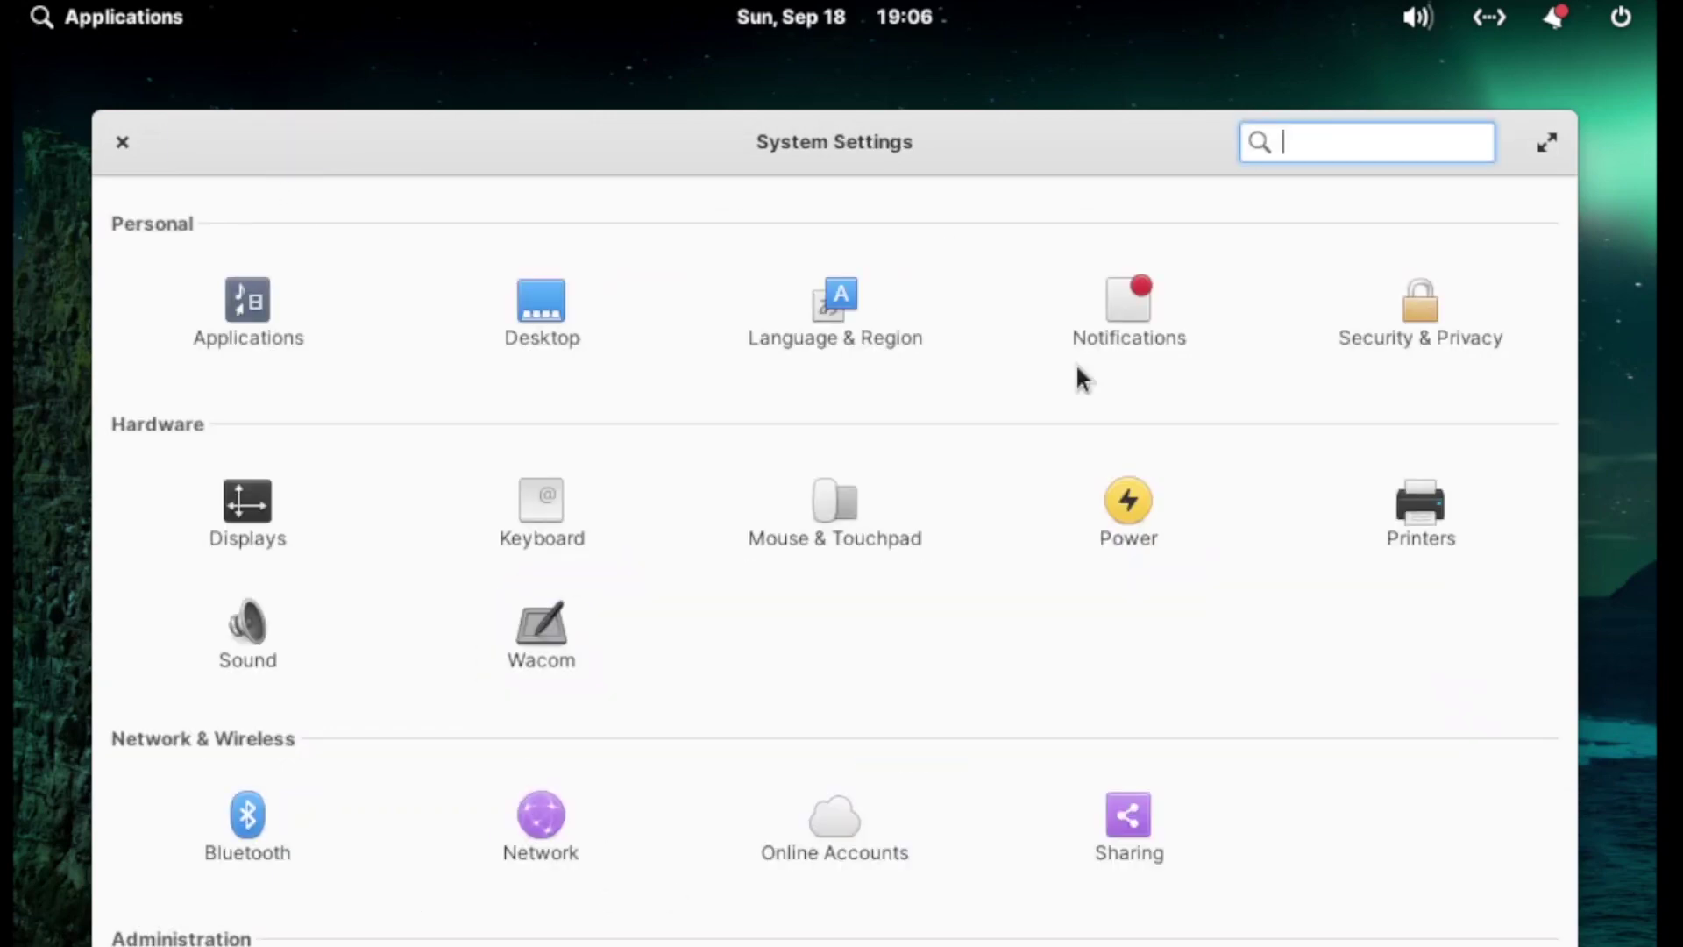
Step: View Terminal's notification settings in Notifications, then return to the overview
{"action": "left_click", "coordinate": [1144, 313]}
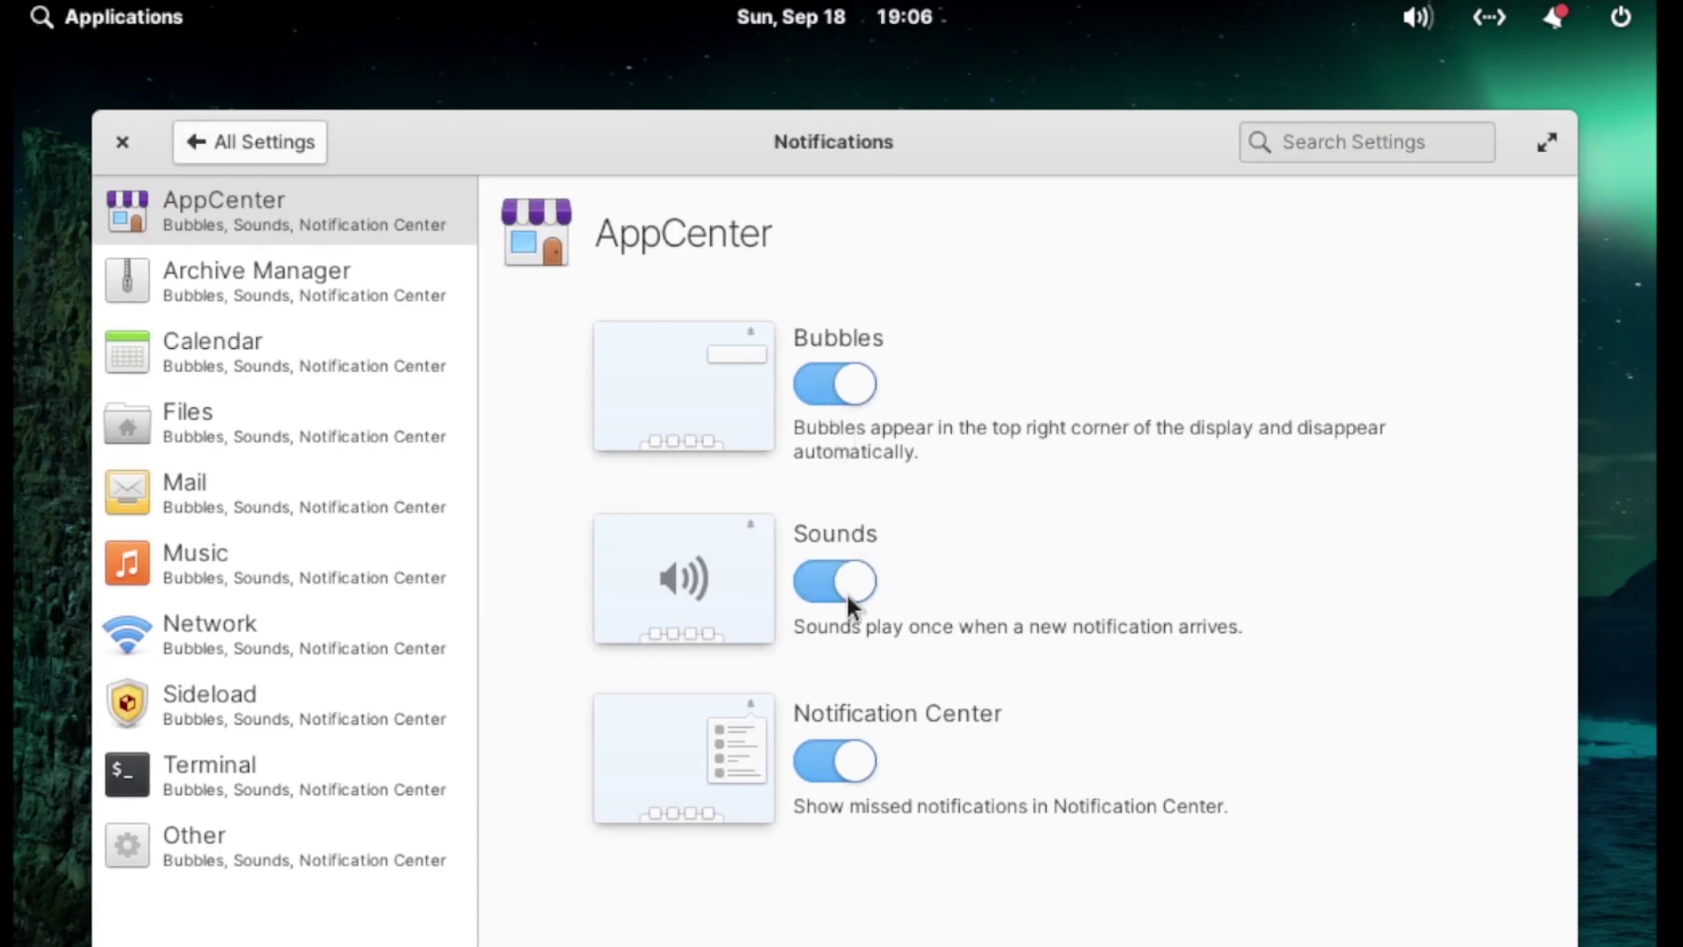
{"action": "left_click", "coordinate": [263, 773]}
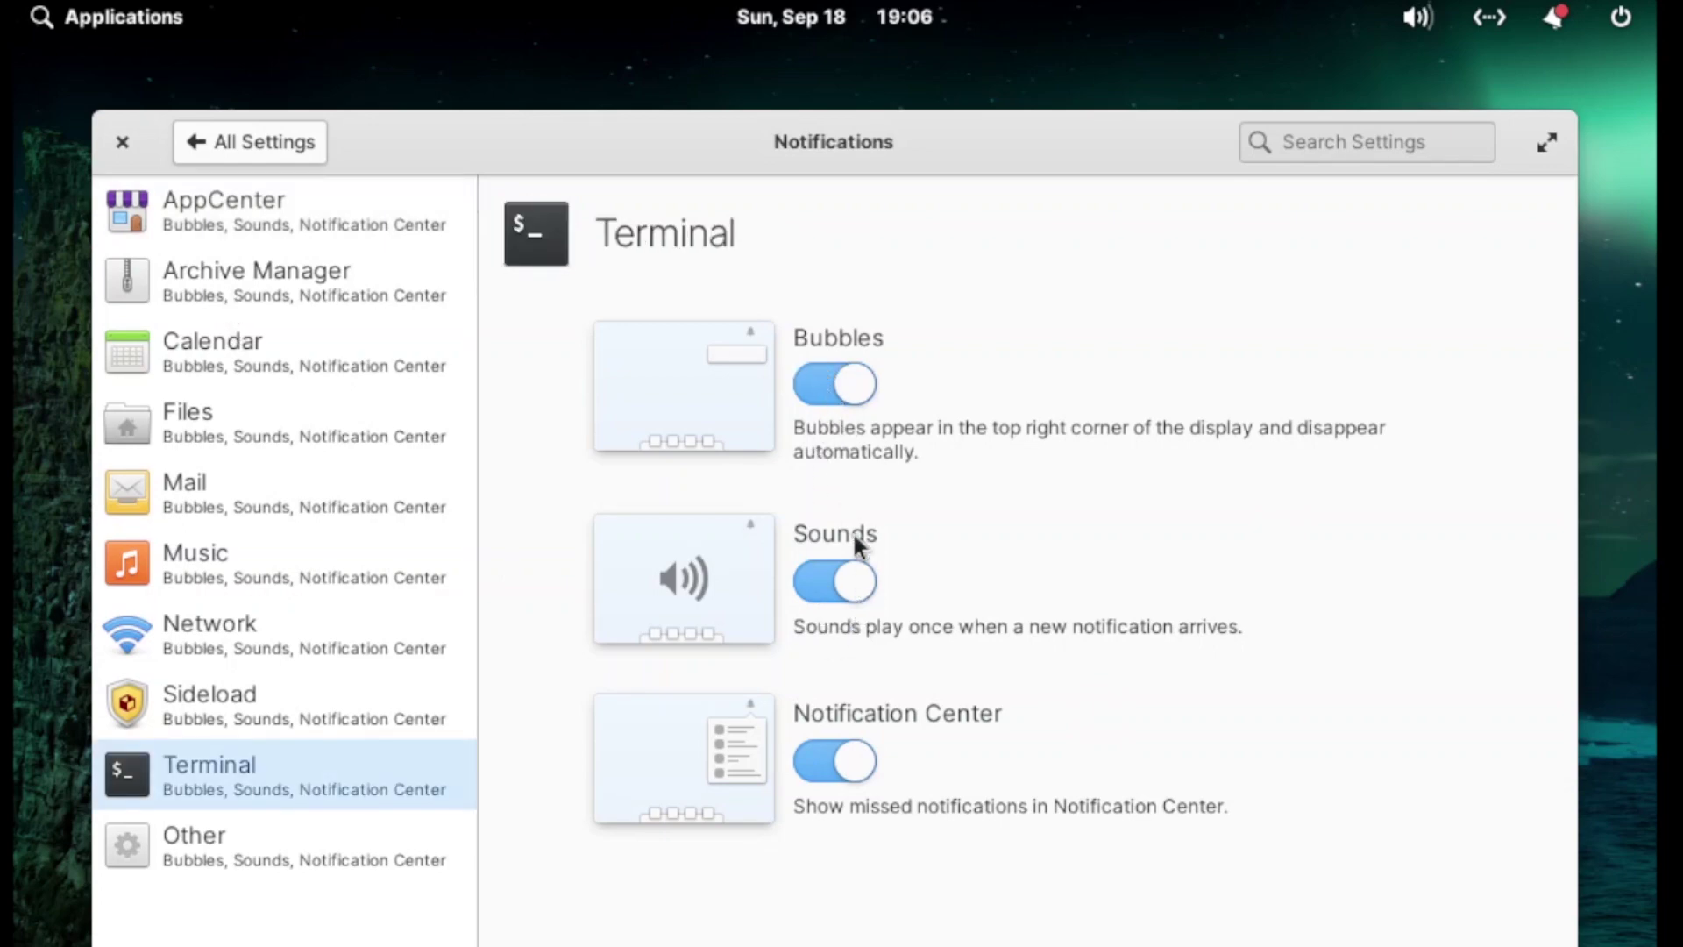
{"action": "left_click", "coordinate": [226, 156]}
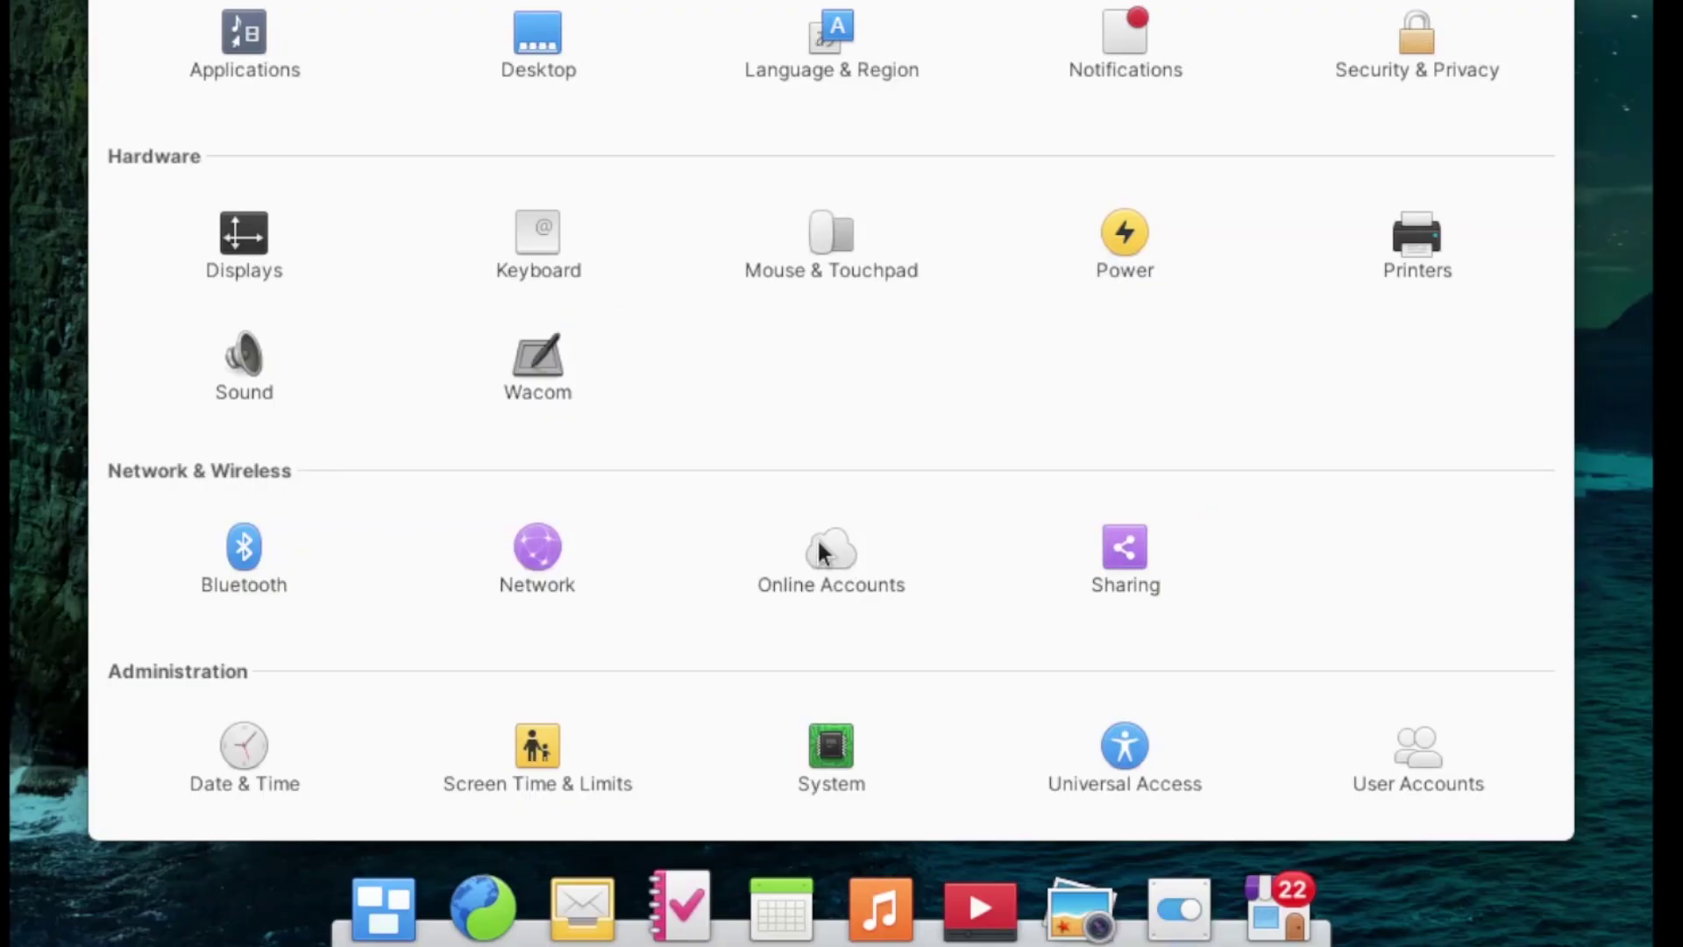
{"action": "left_click", "coordinate": [822, 816]}
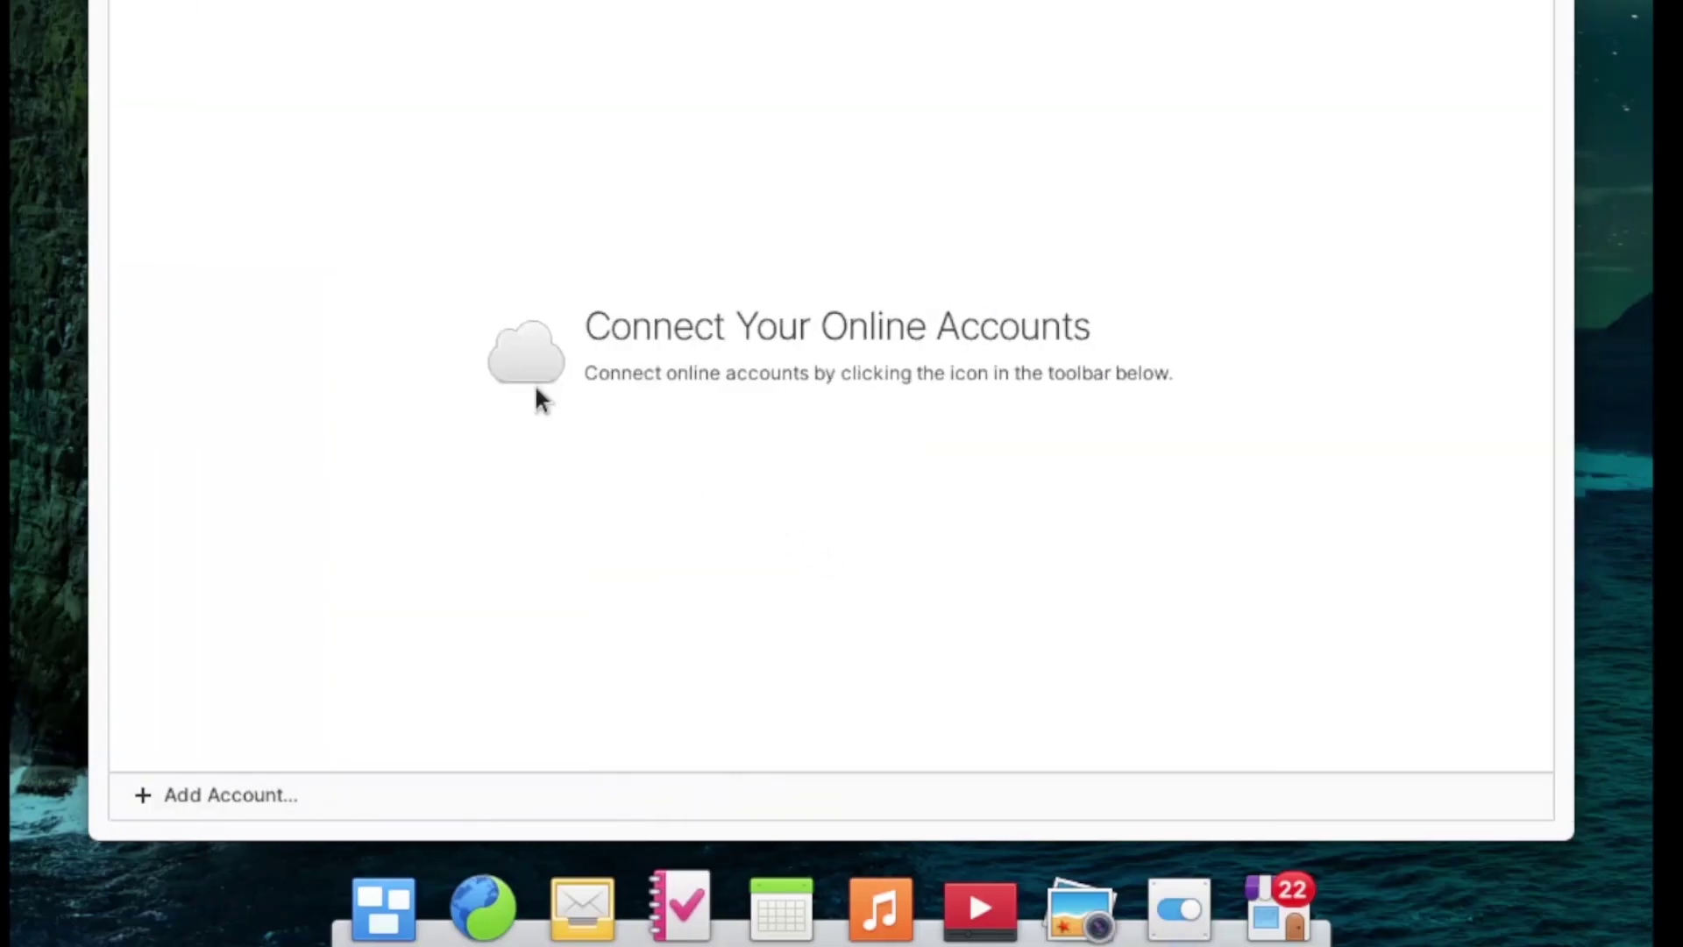
{"action": "left_click", "coordinate": [288, 790]}
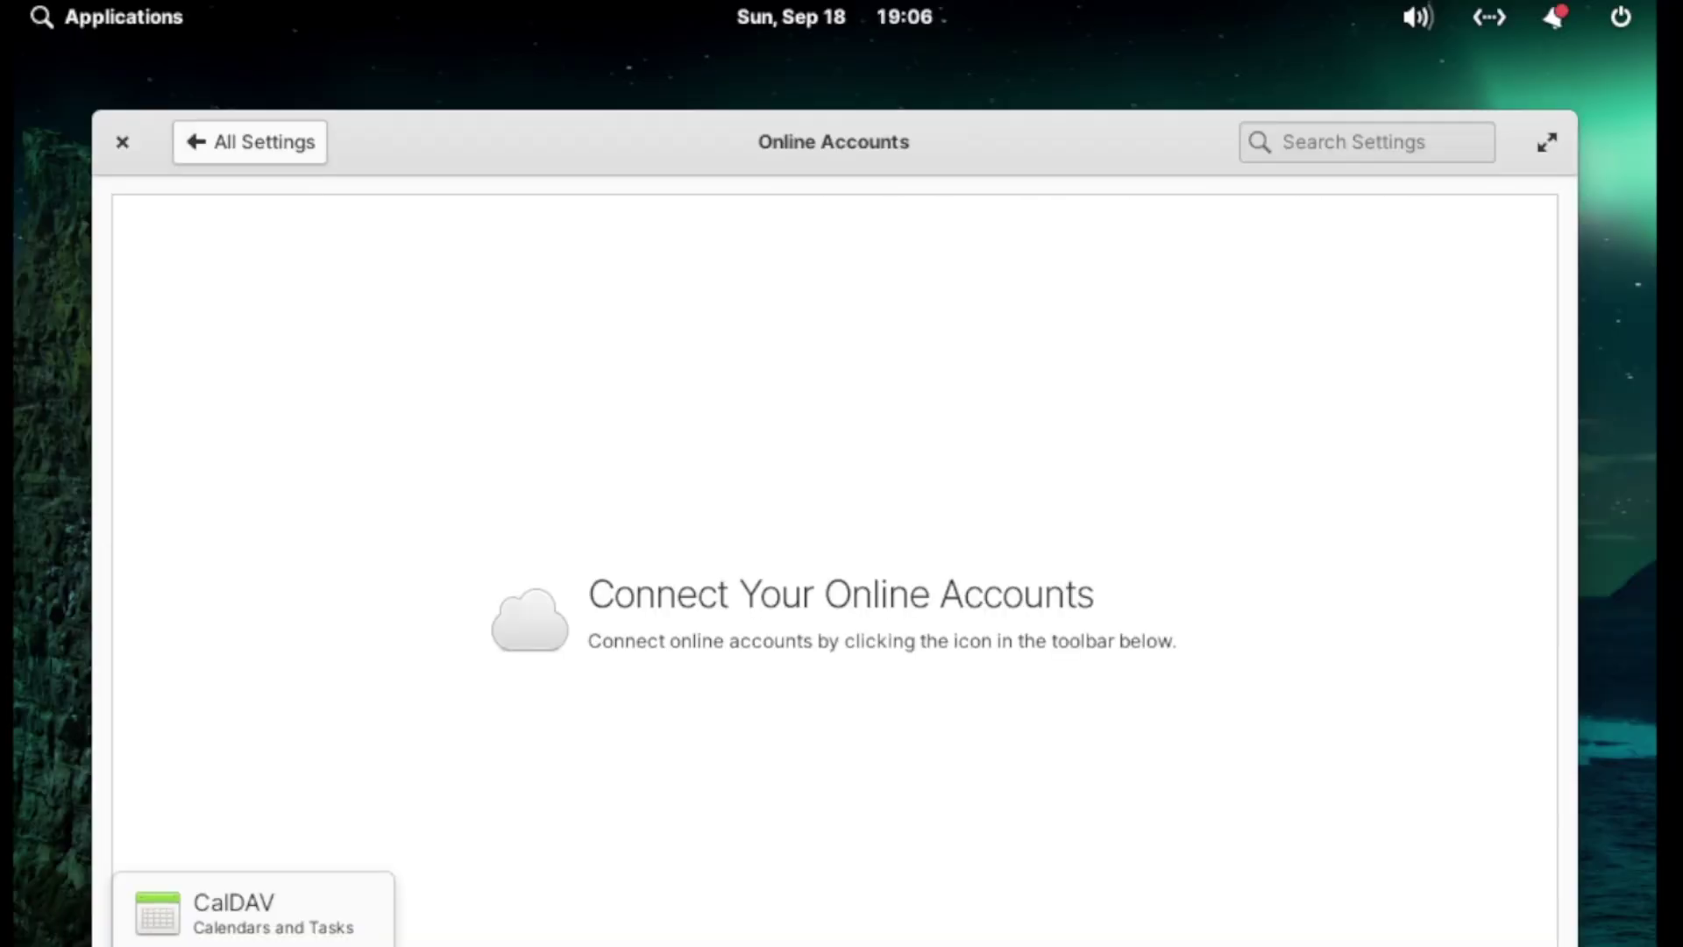
{"action": "left_click", "coordinate": [287, 145]}
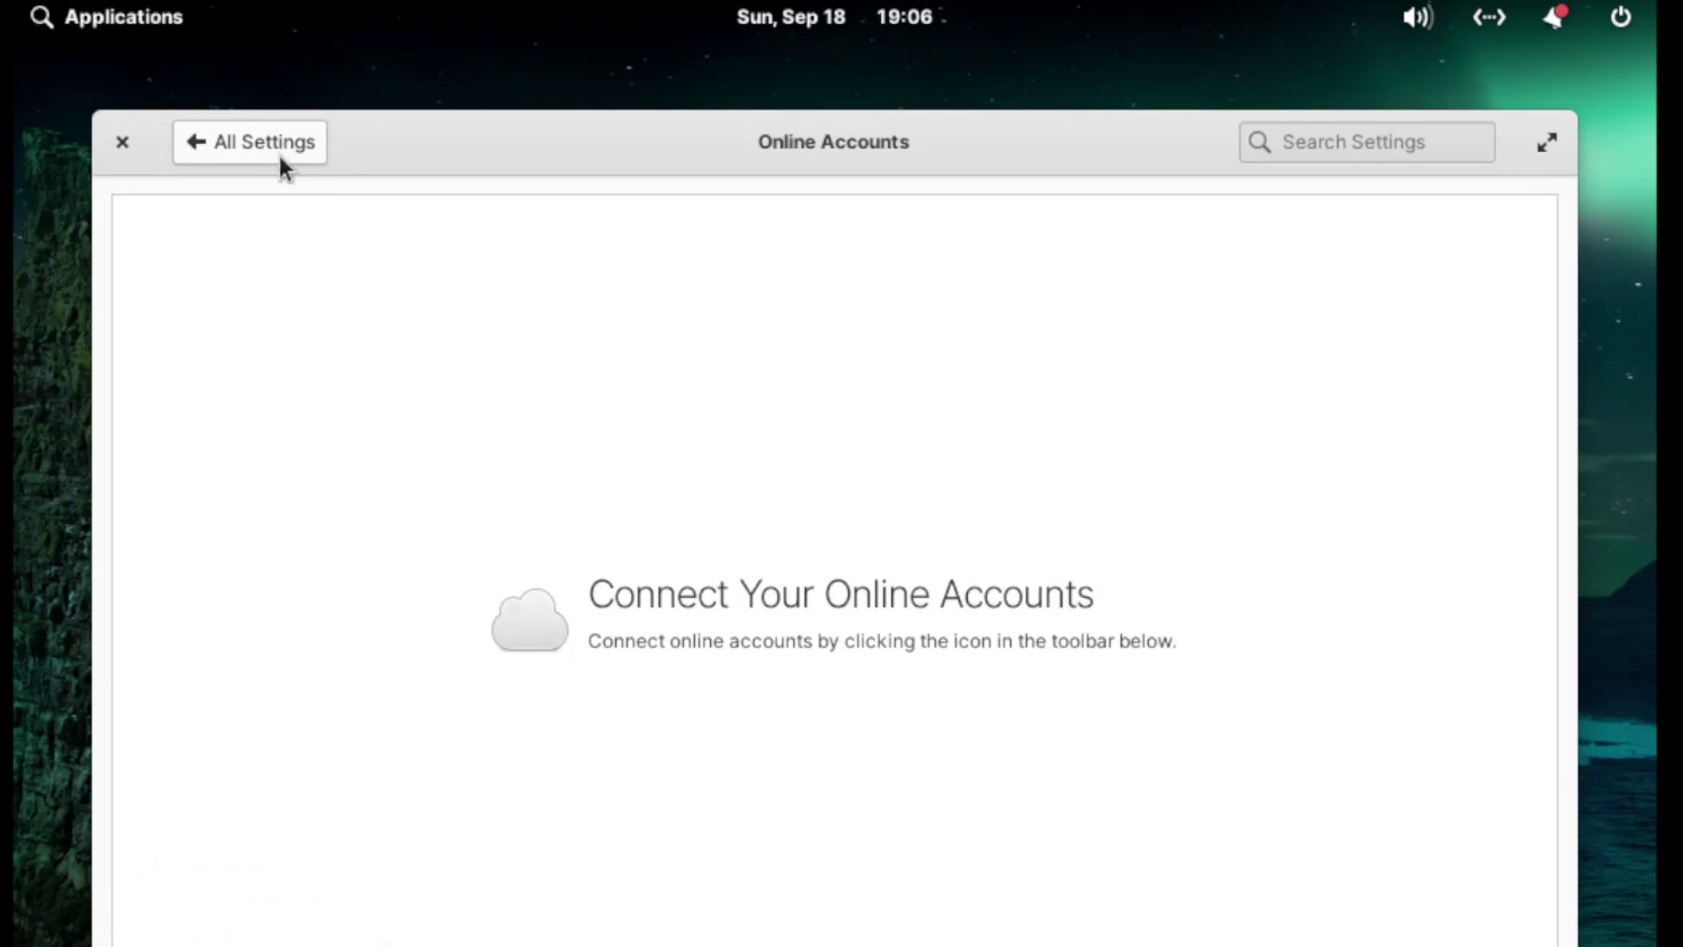
{"action": "left_click", "coordinate": [279, 154]}
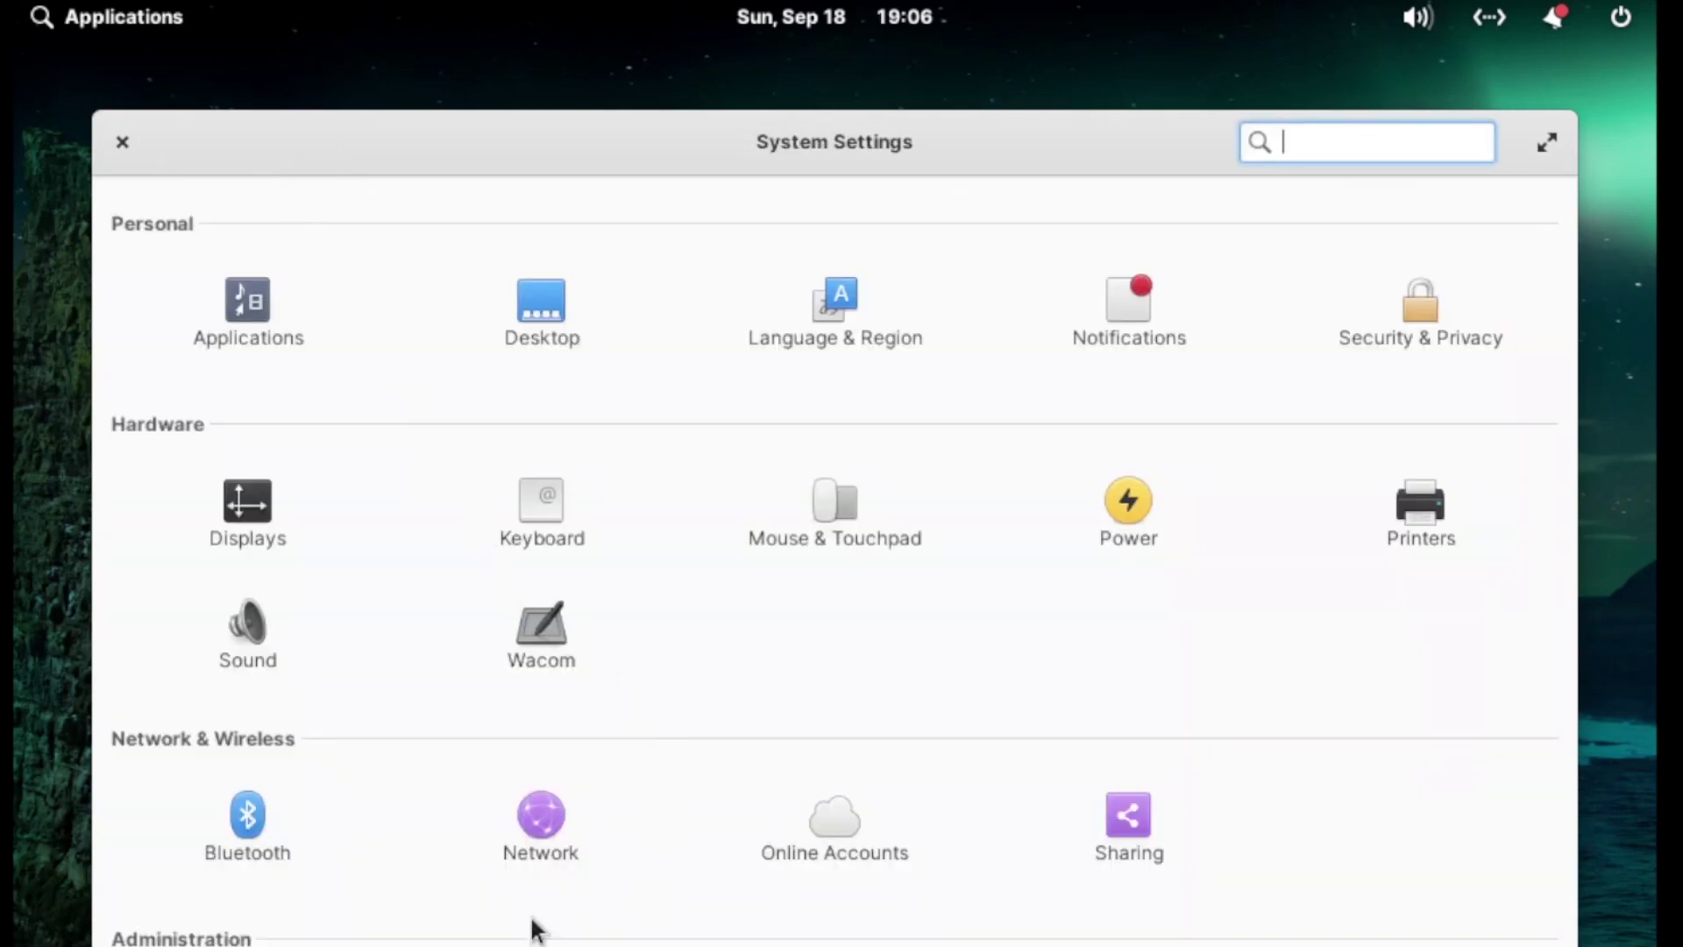
{"action": "left_click", "coordinate": [1420, 942]}
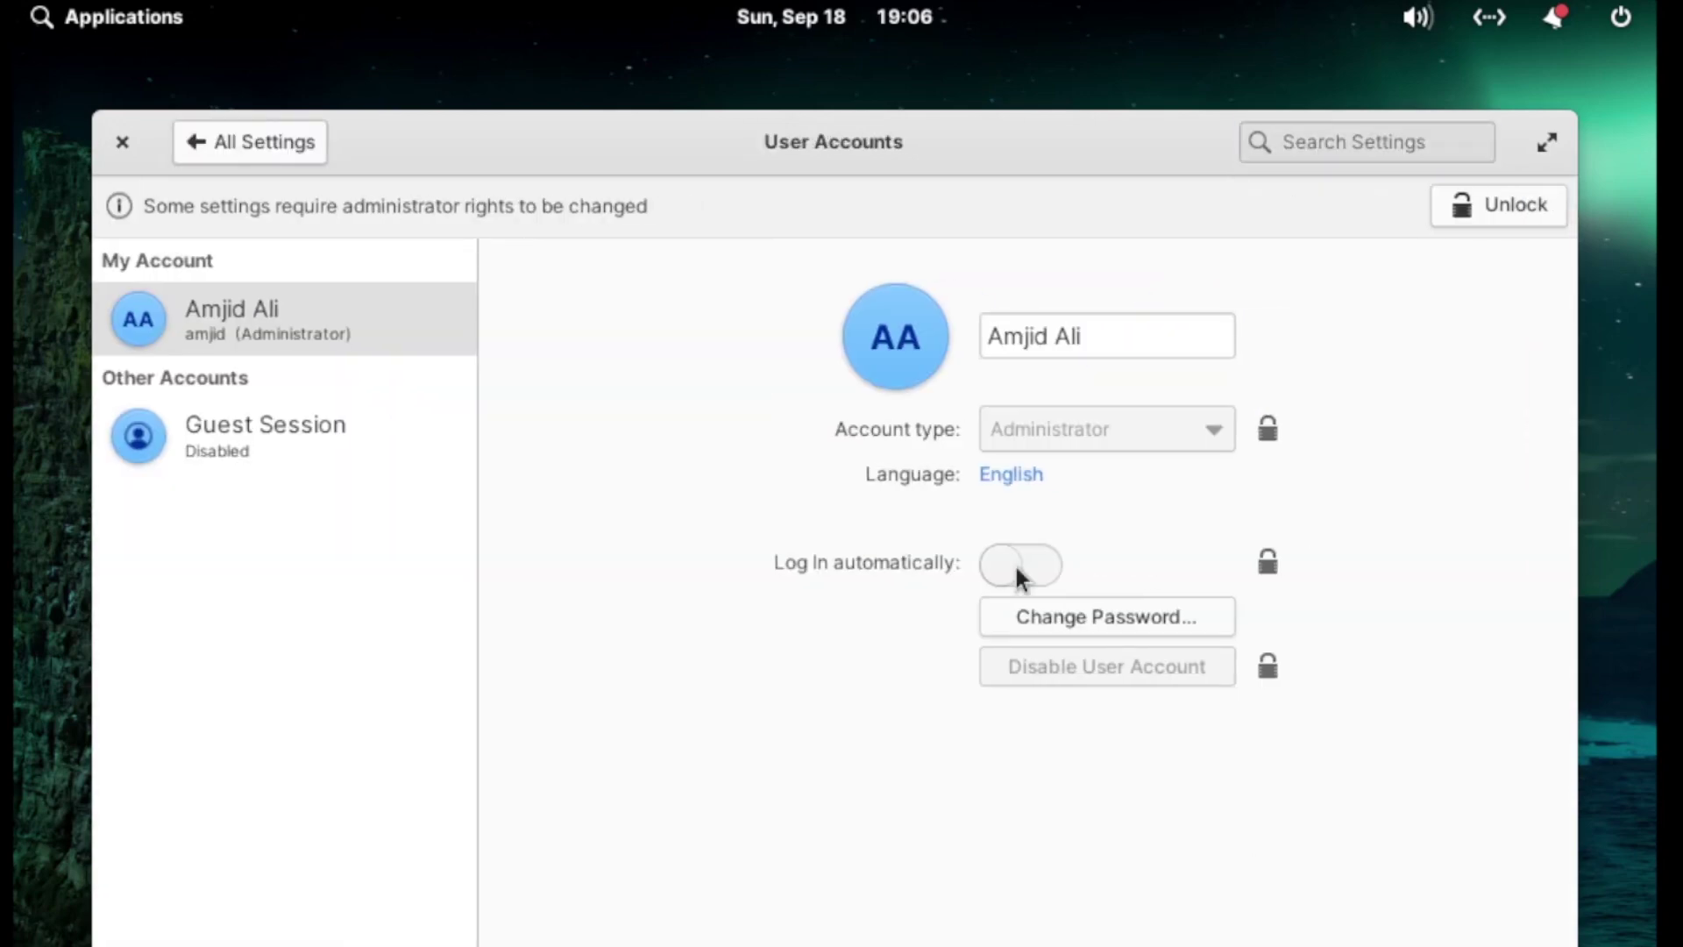
{"action": "left_click", "coordinate": [263, 429]}
{"action": "left_click", "coordinate": [224, 91]}
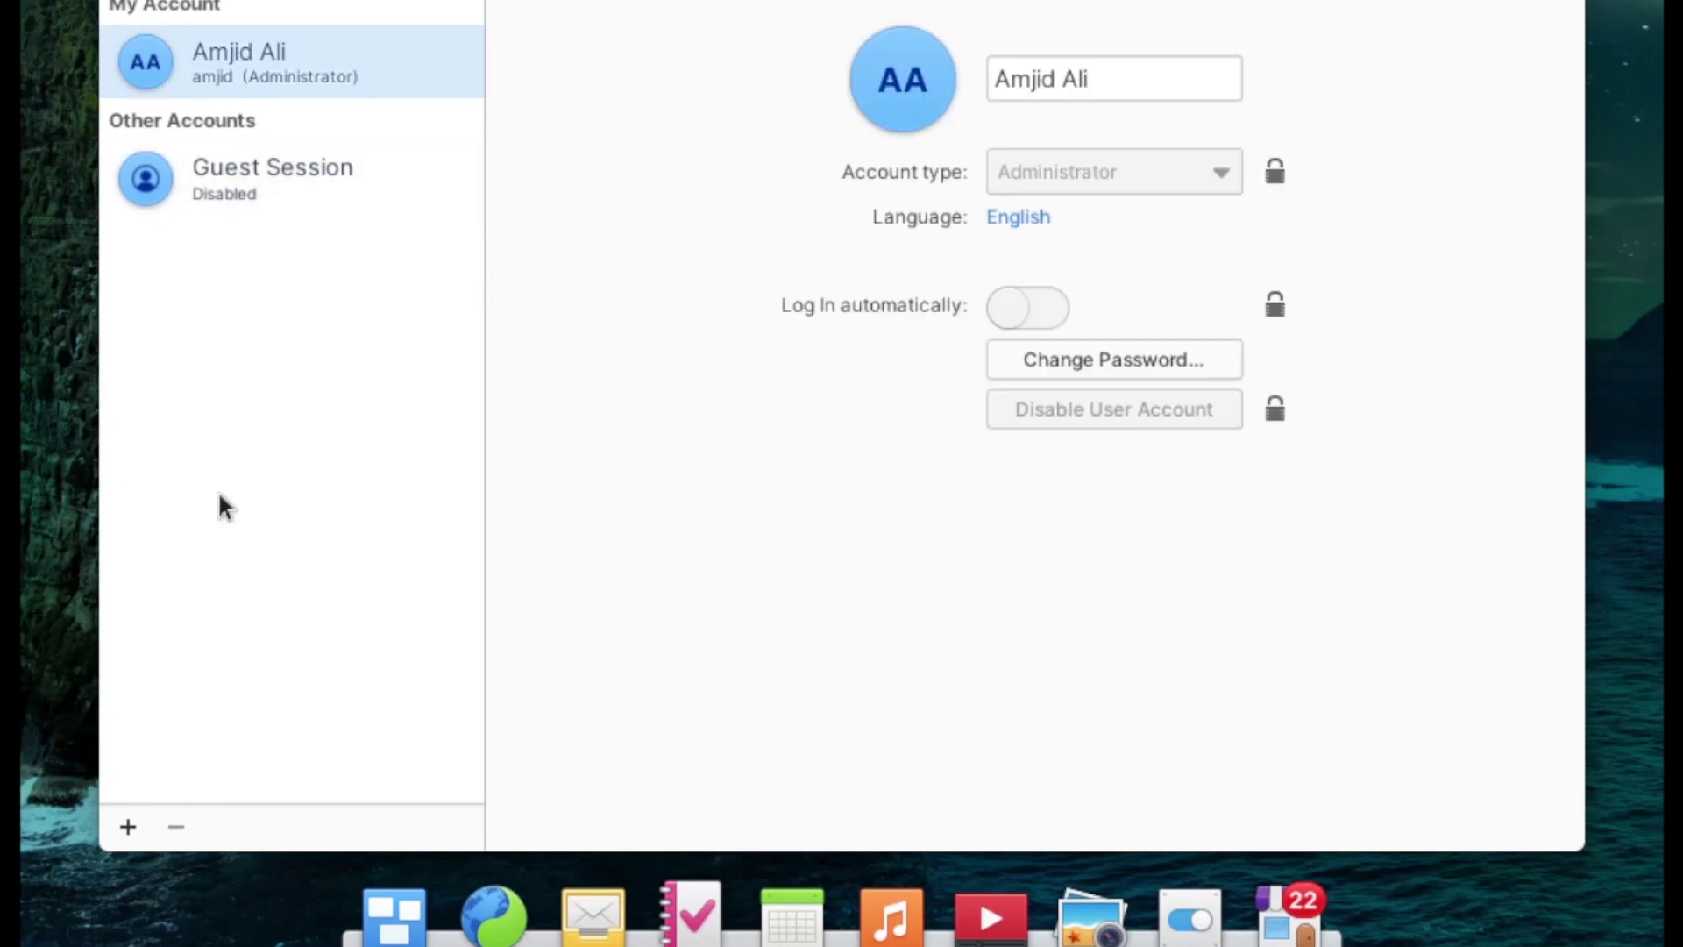
{"action": "left_click", "coordinate": [128, 829]}
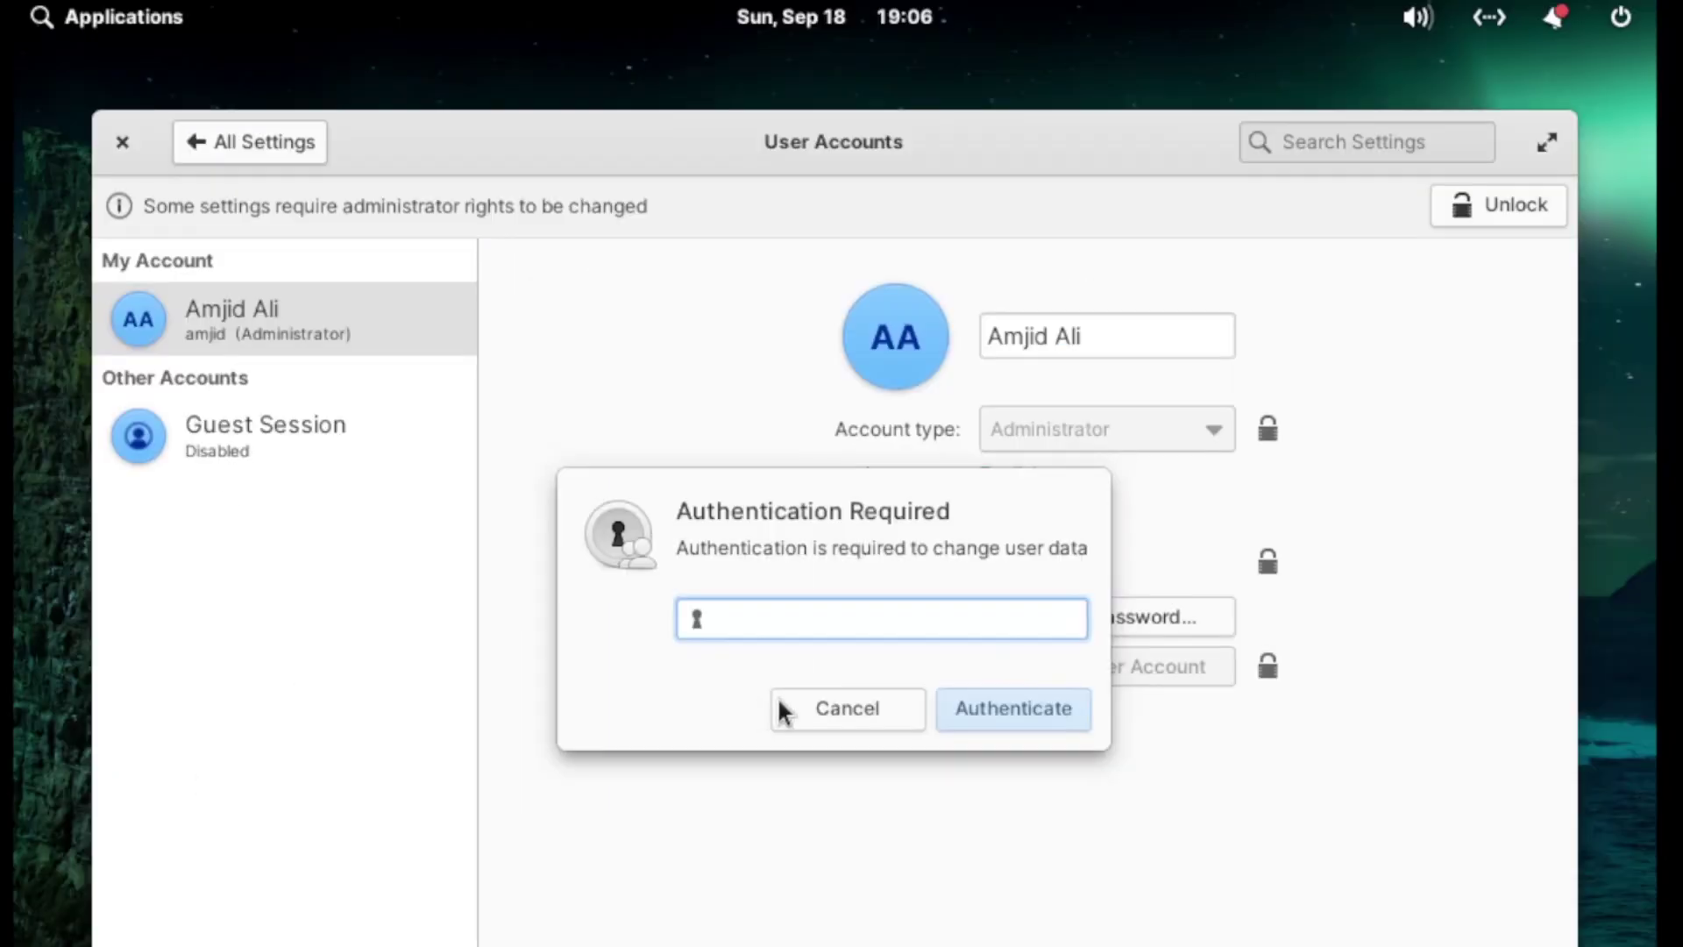
{"action": "left_click", "coordinate": [845, 709]}
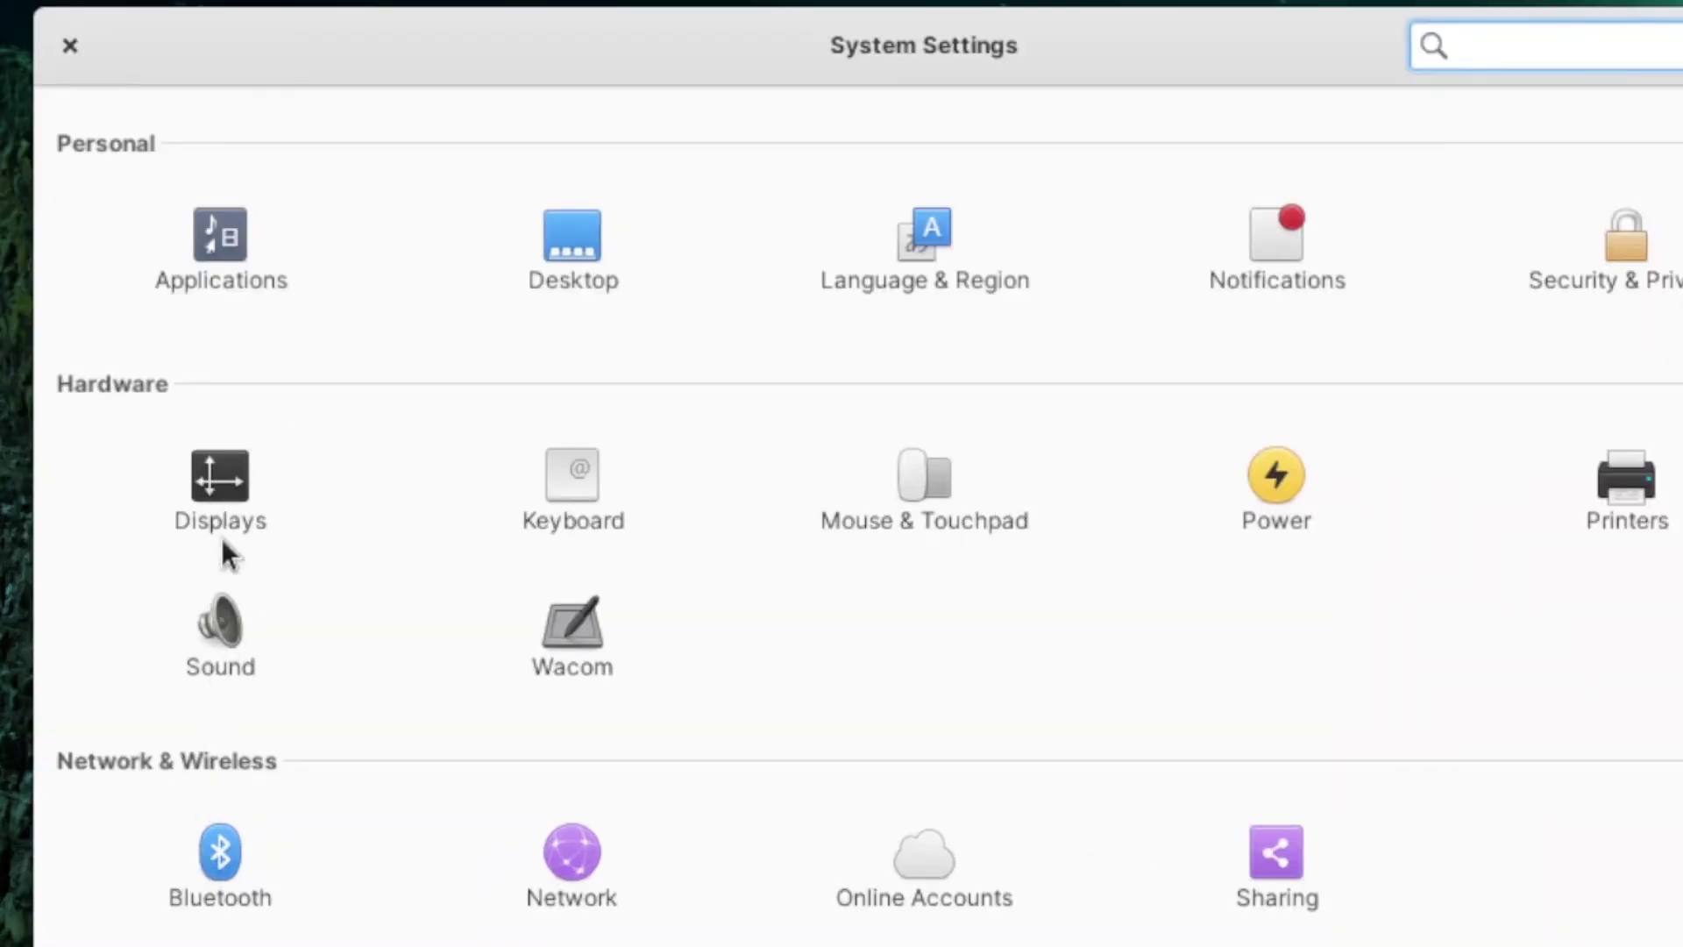
Step: Glance at the Displays arrangement, Night Light and display options, then return to all settings
{"action": "left_click", "coordinate": [225, 510]}
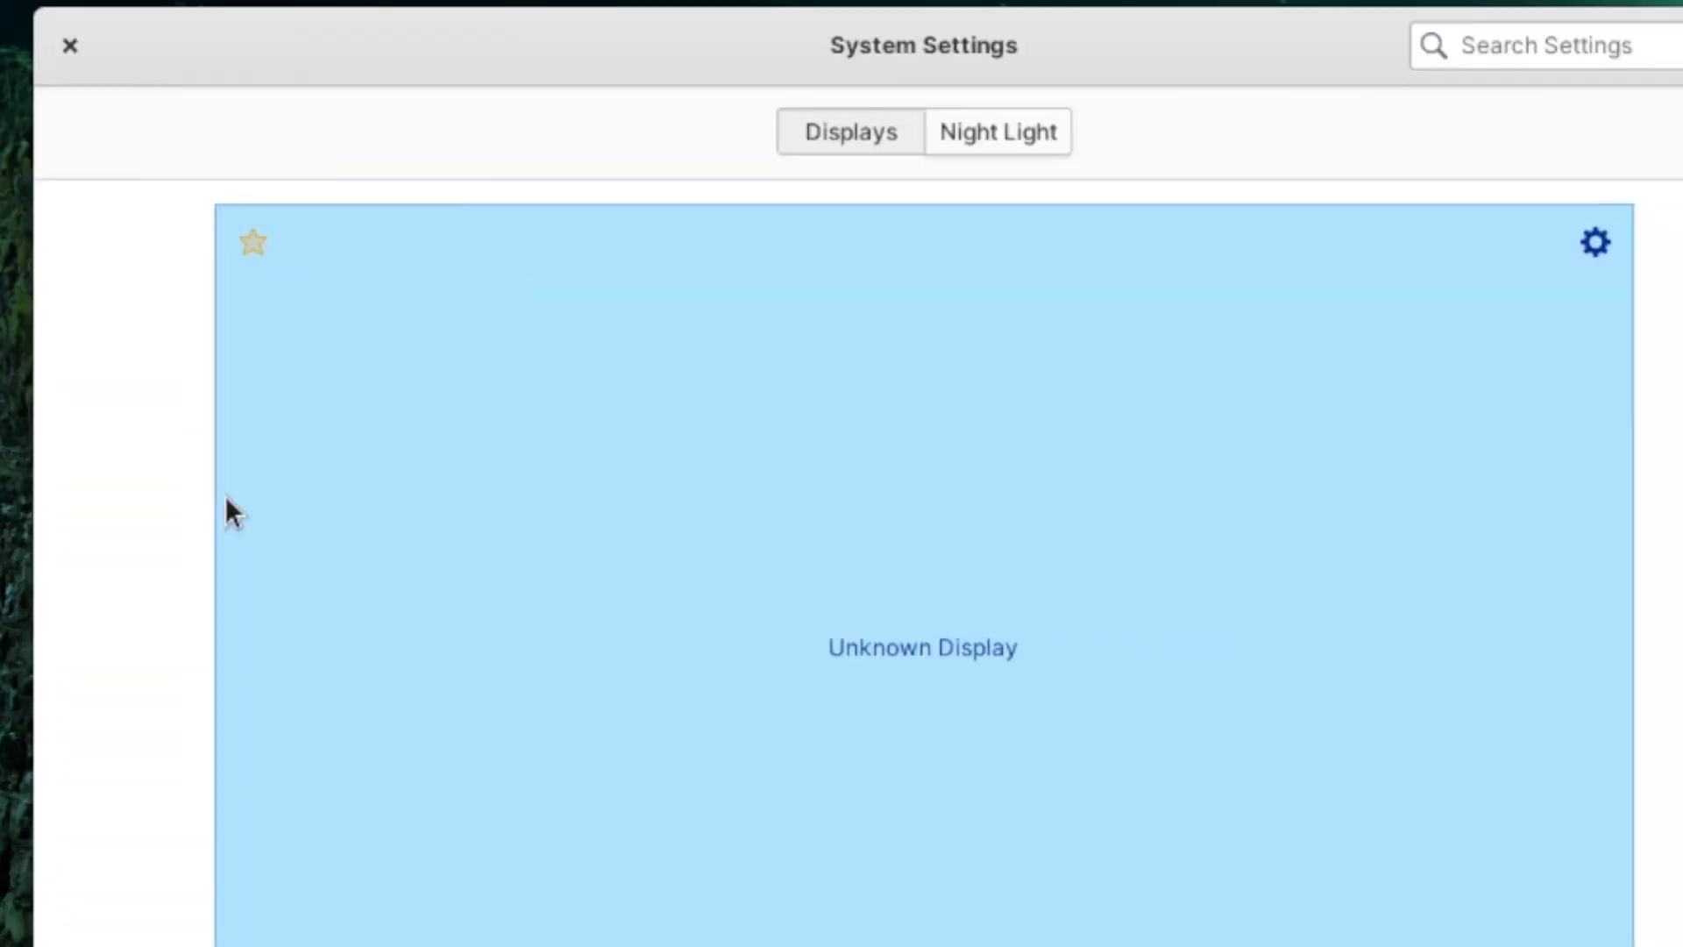
{"action": "left_click", "coordinate": [976, 145]}
{"action": "left_click", "coordinate": [789, 128]}
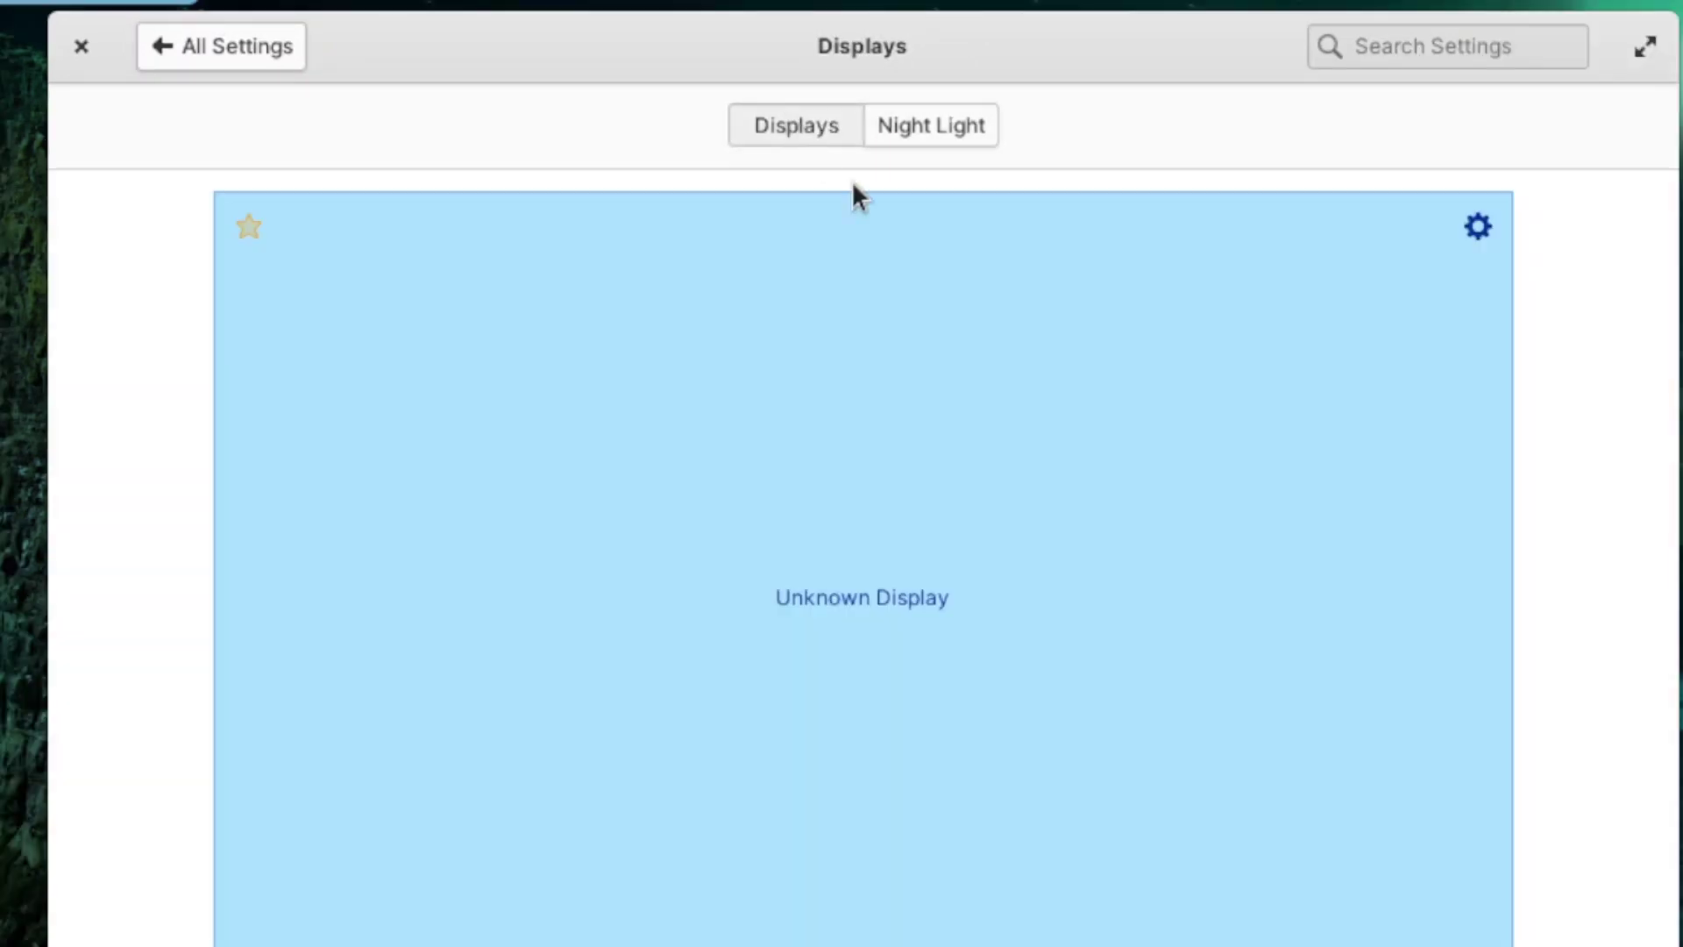
{"action": "left_click", "coordinate": [1477, 228]}
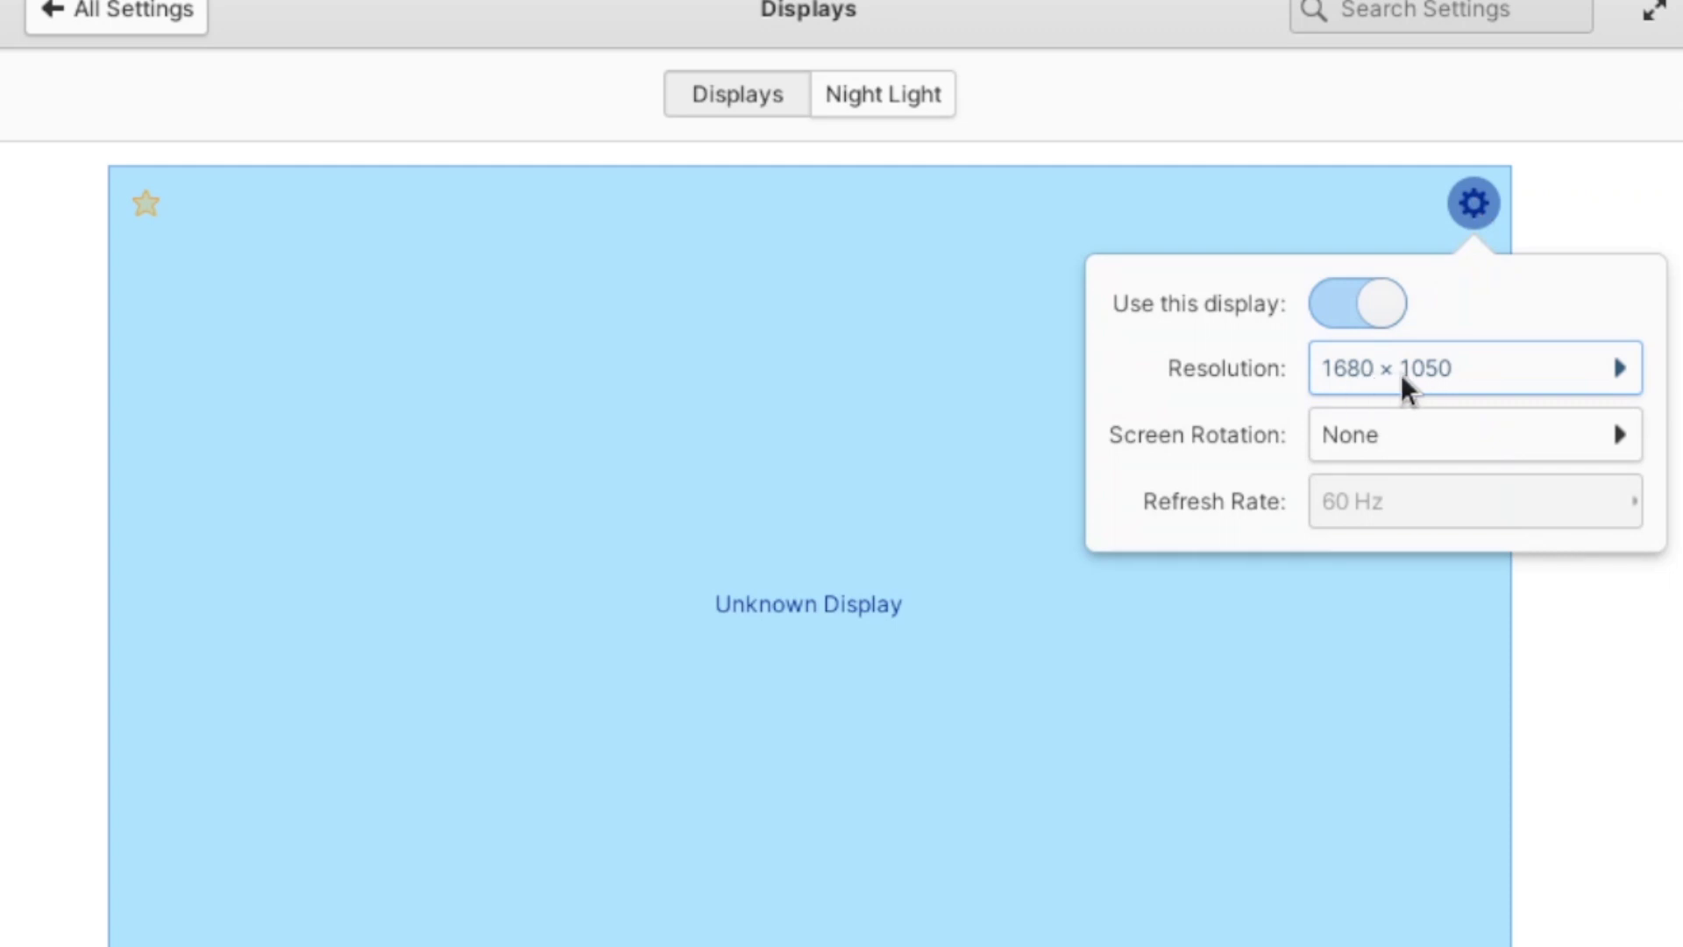
{"action": "left_click", "coordinate": [121, 13]}
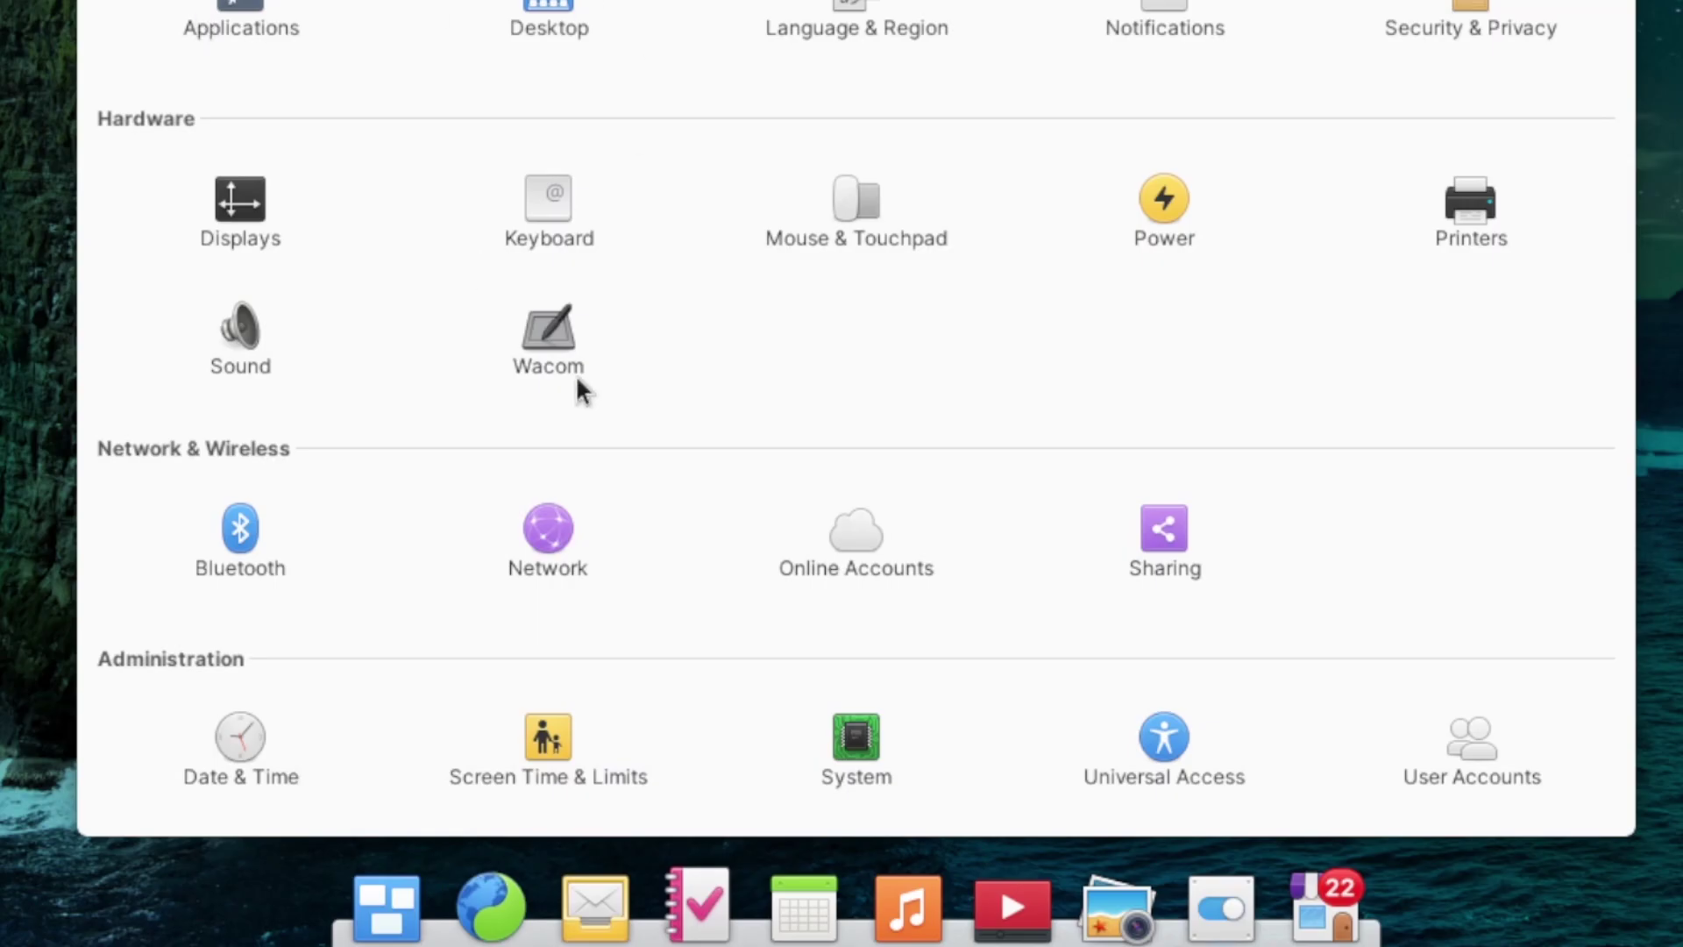
Step: Create a new user with full name child1 and a confirmed password
{"action": "left_click", "coordinate": [534, 752]}
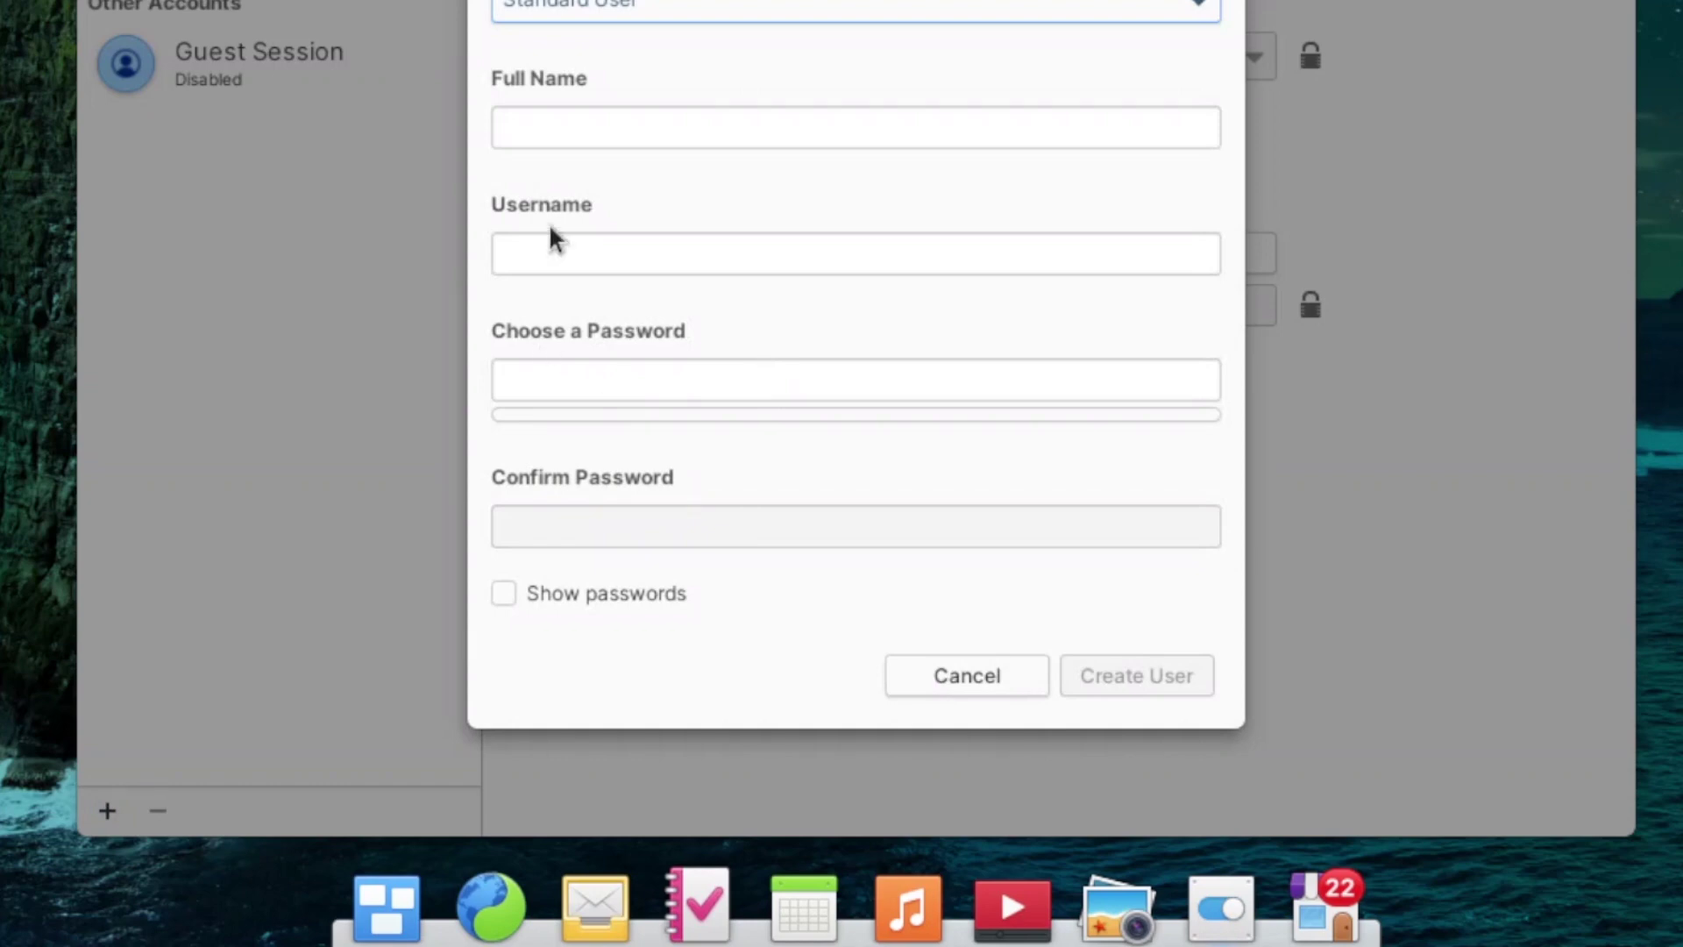
{"action": "left_click", "coordinate": [607, 123]}
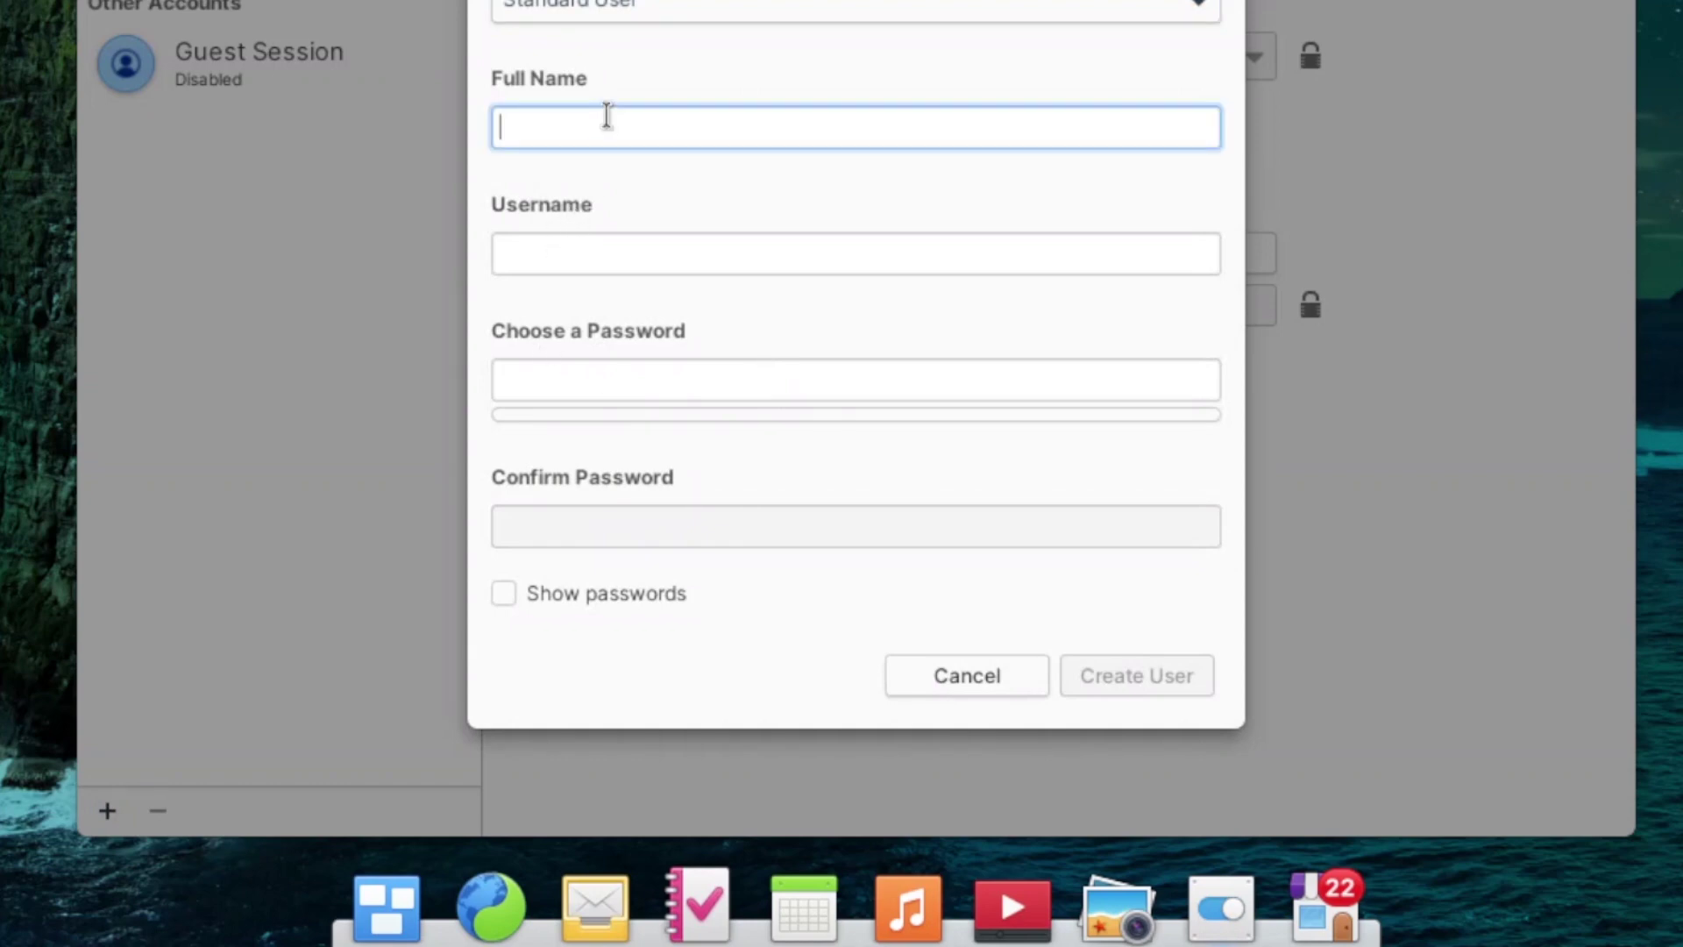
{"action": "type", "text": "child1"}
{"action": "key", "text": "Tab"}
{"action": "key", "text": "Tab"}
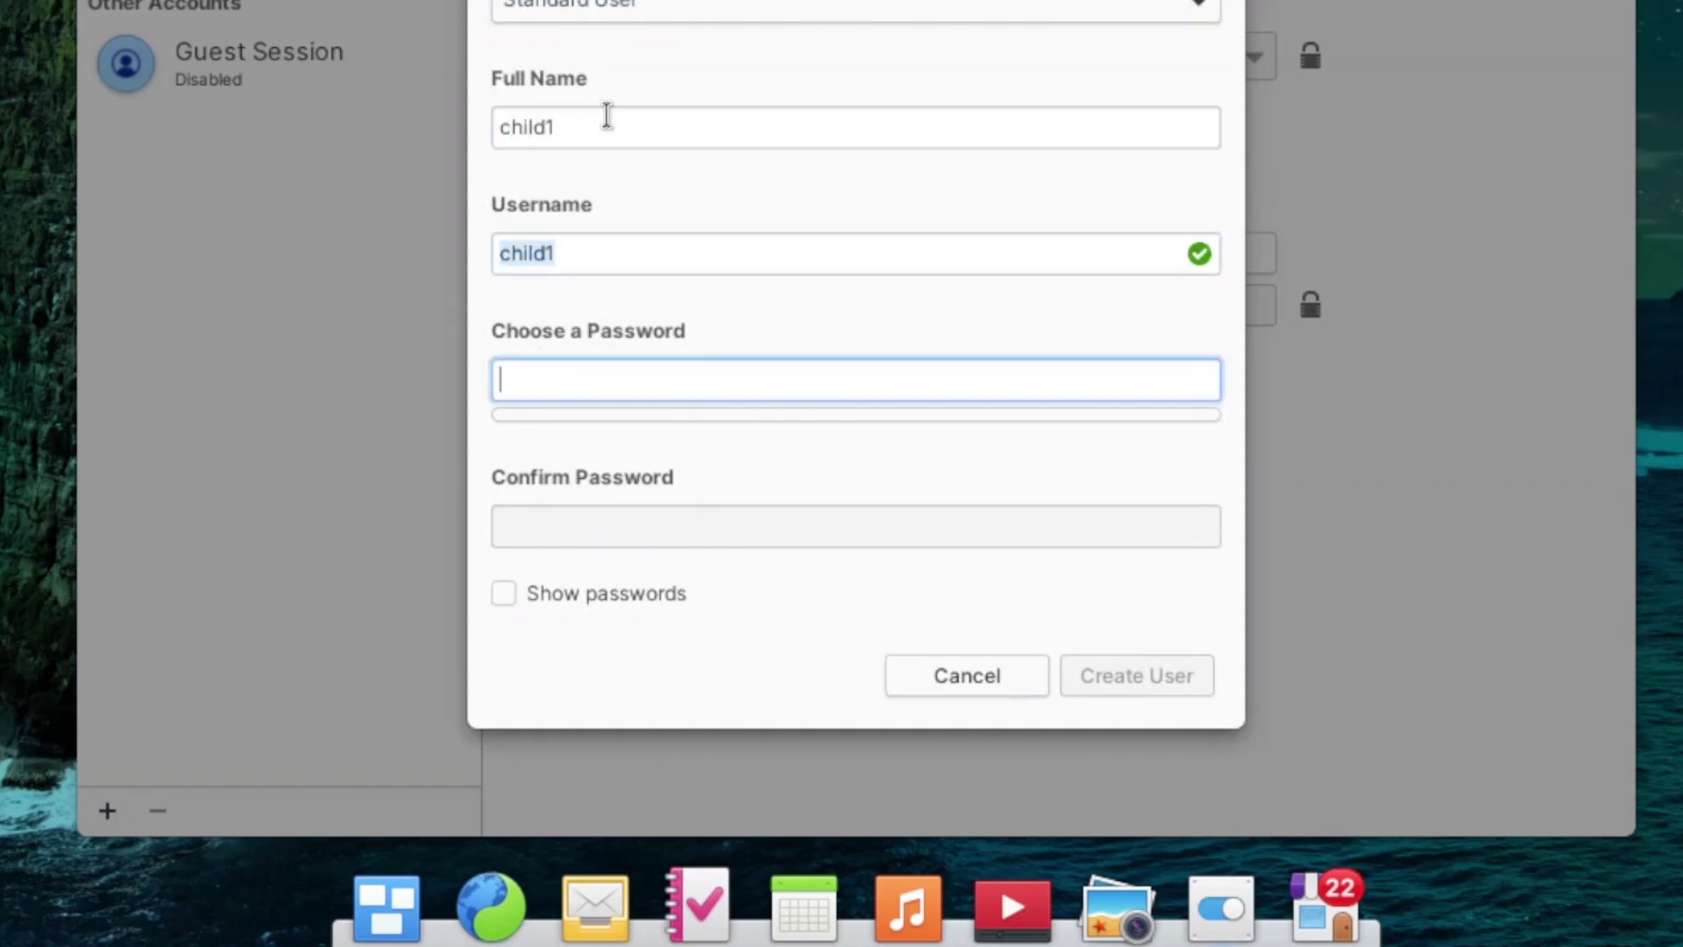
{"action": "type", "text": "password1"}
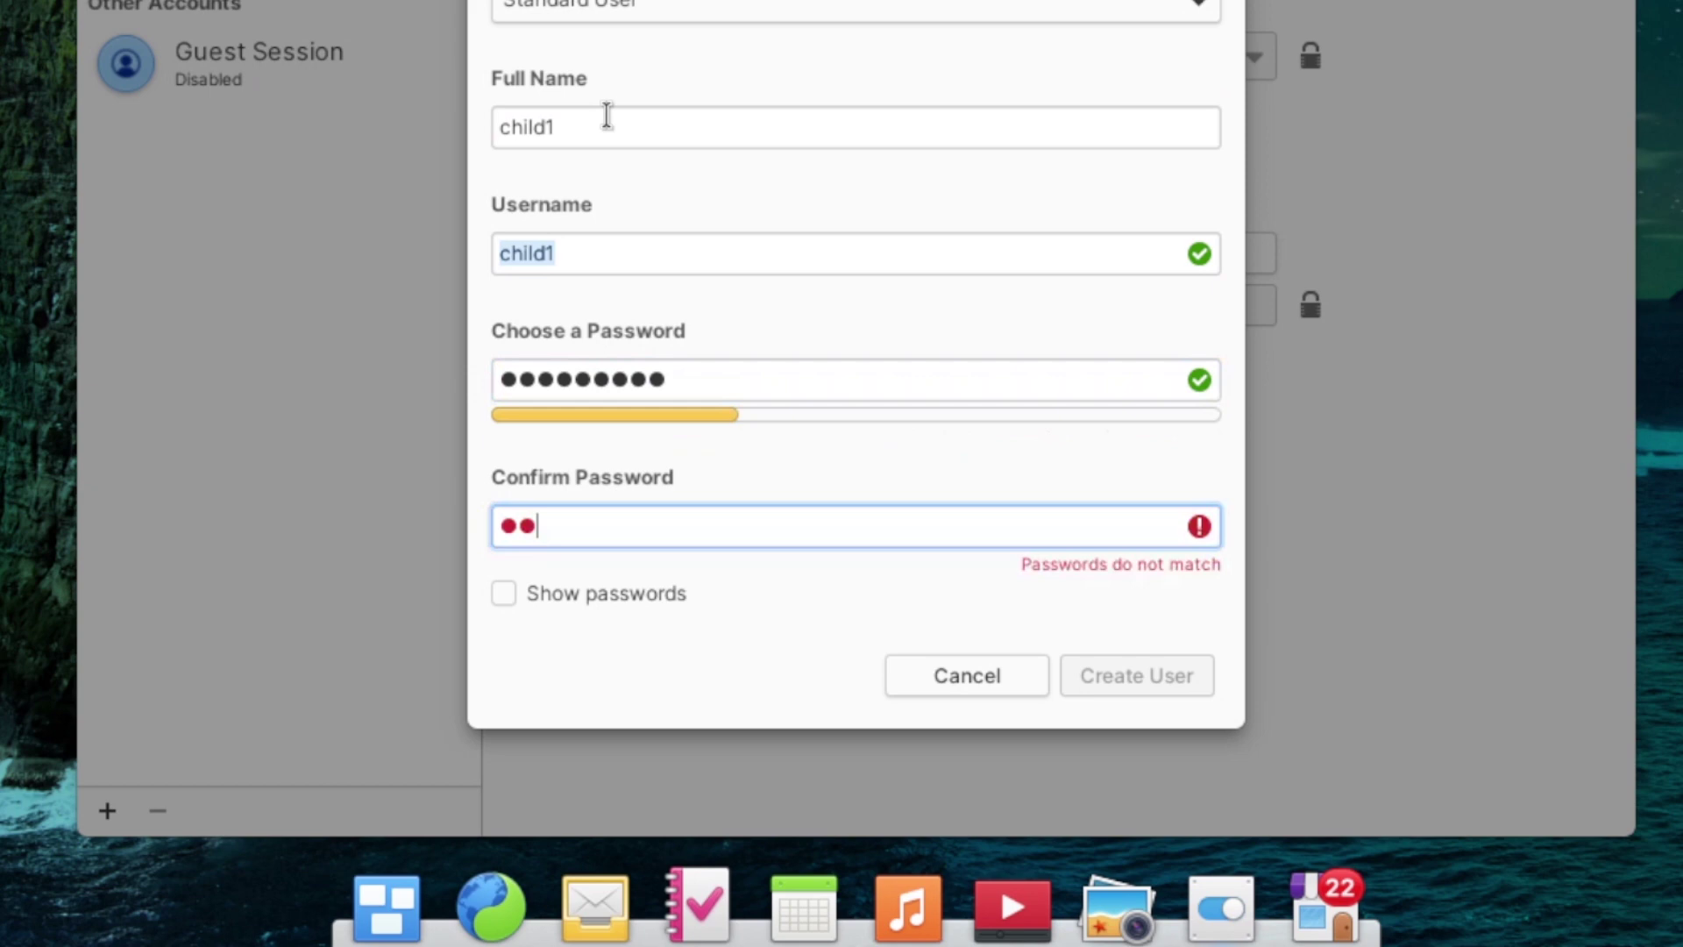
{"action": "type", "text": "*******"}
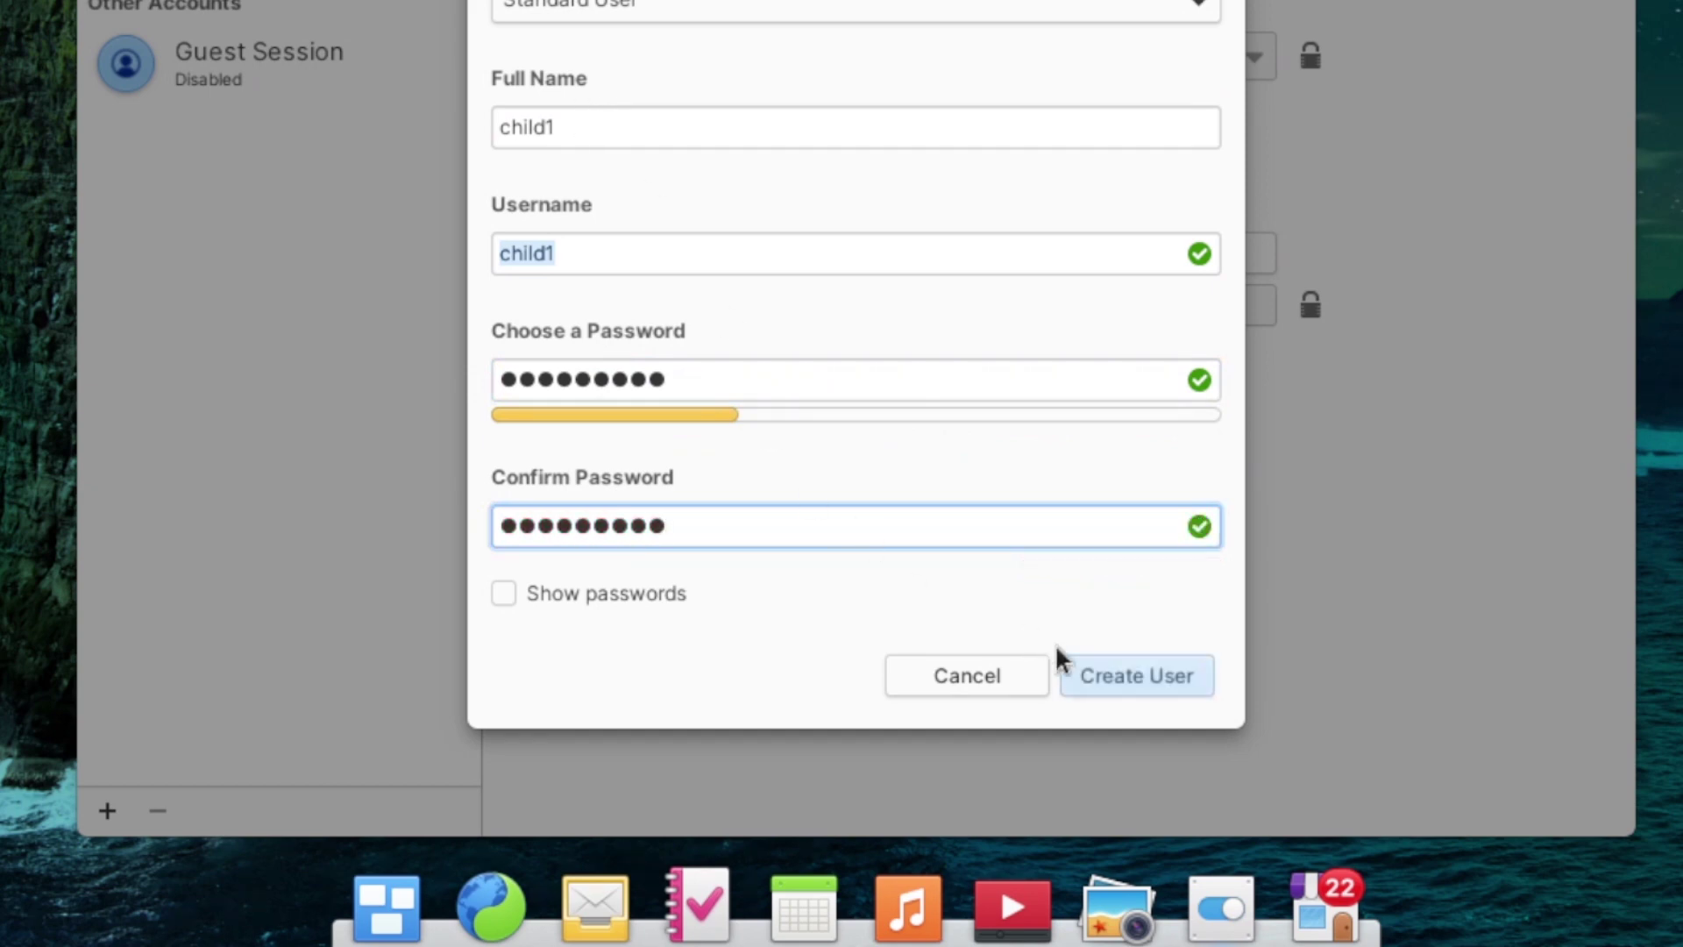
{"action": "left_click", "coordinate": [1116, 680]}
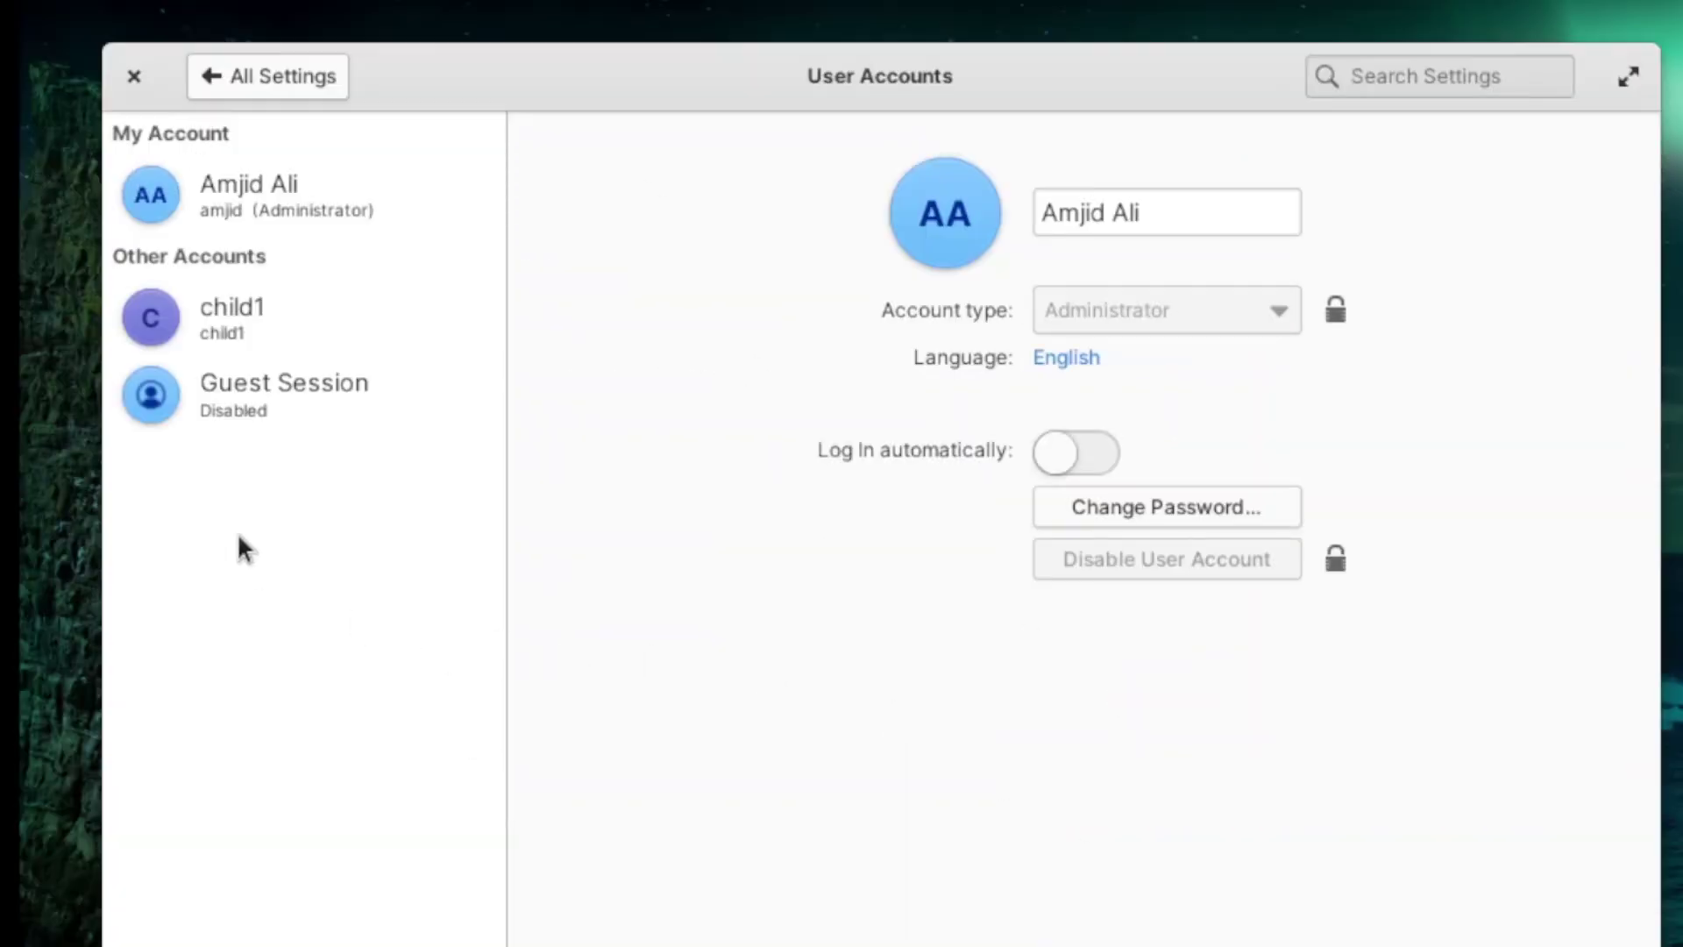
Step: Turn on child1's screen time limits for weekdays and weekends and adjust the weekend hours
{"action": "left_click", "coordinate": [242, 96]}
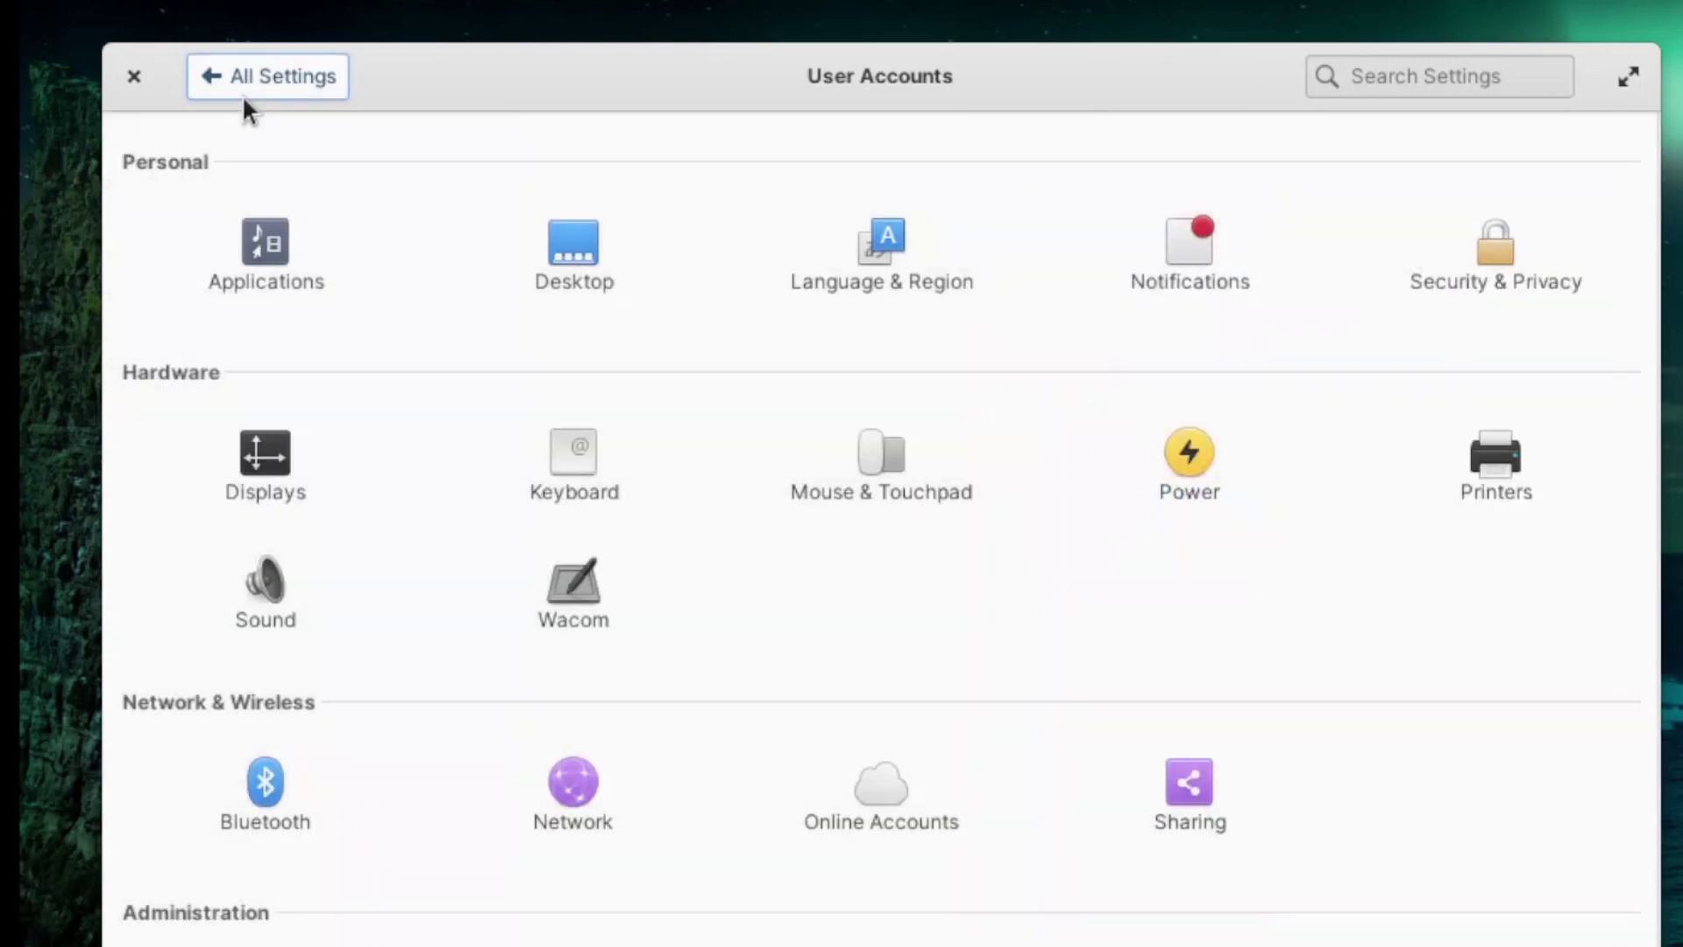
{"action": "left_click", "coordinate": [571, 944]}
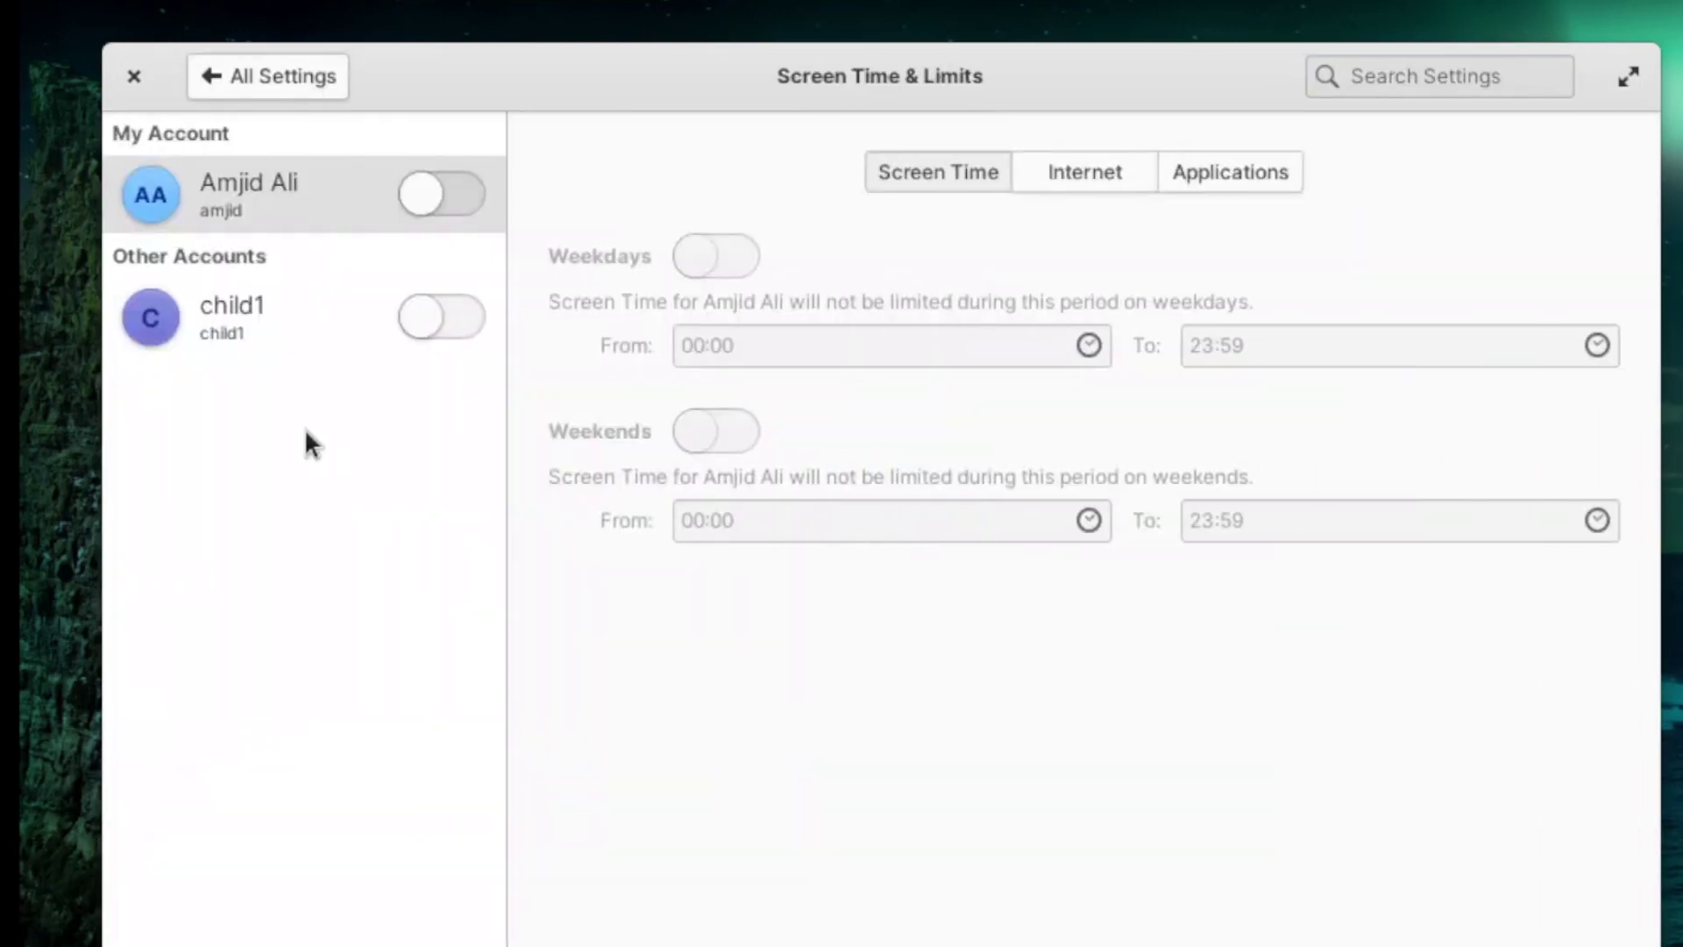
{"action": "left_click", "coordinate": [242, 322]}
{"action": "left_click", "coordinate": [431, 318]}
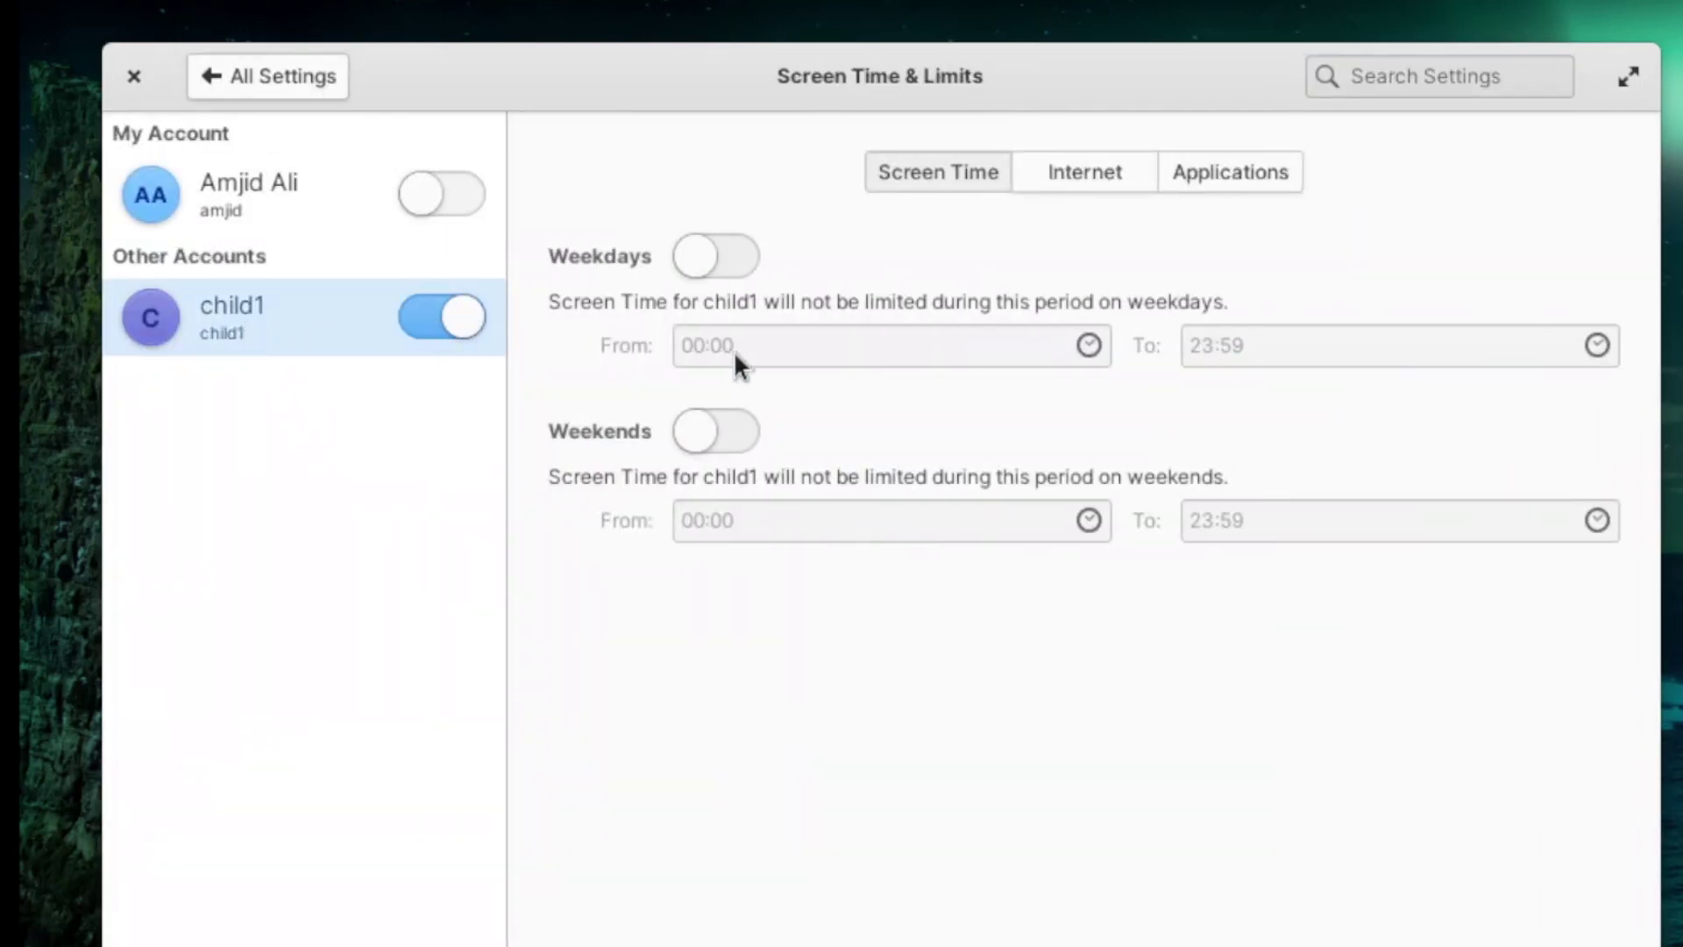
{"action": "left_click", "coordinate": [712, 258]}
{"action": "left_click", "coordinate": [724, 458]}
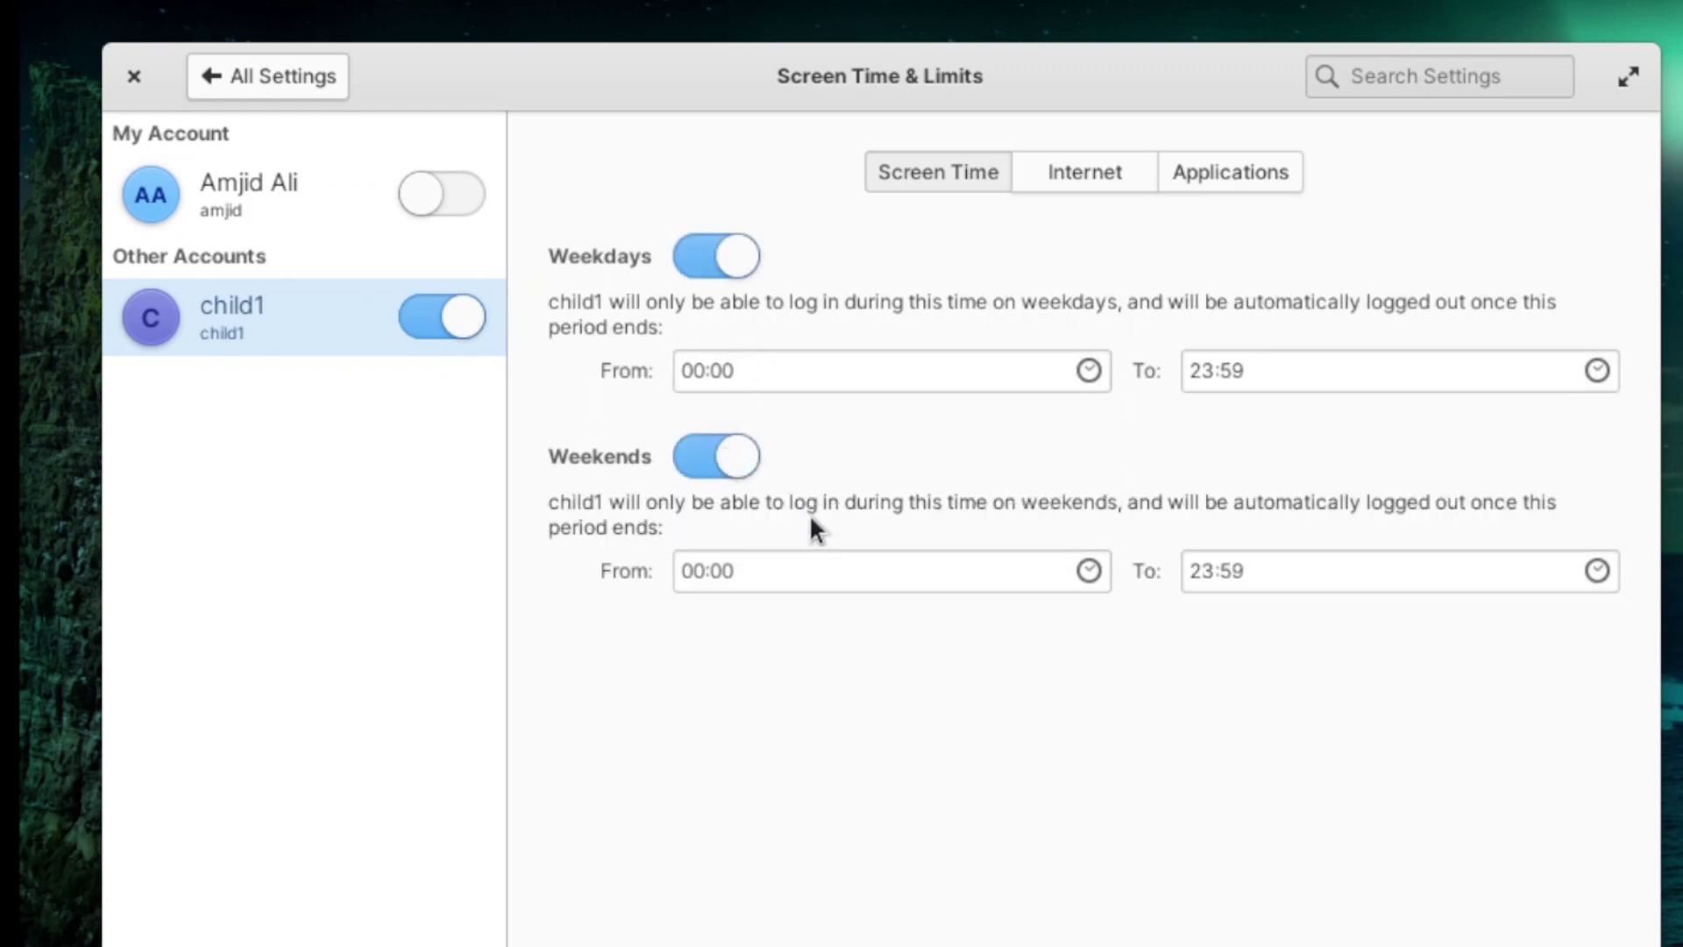
{"action": "left_click", "coordinate": [1089, 545]}
{"action": "left_click", "coordinate": [1137, 638]}
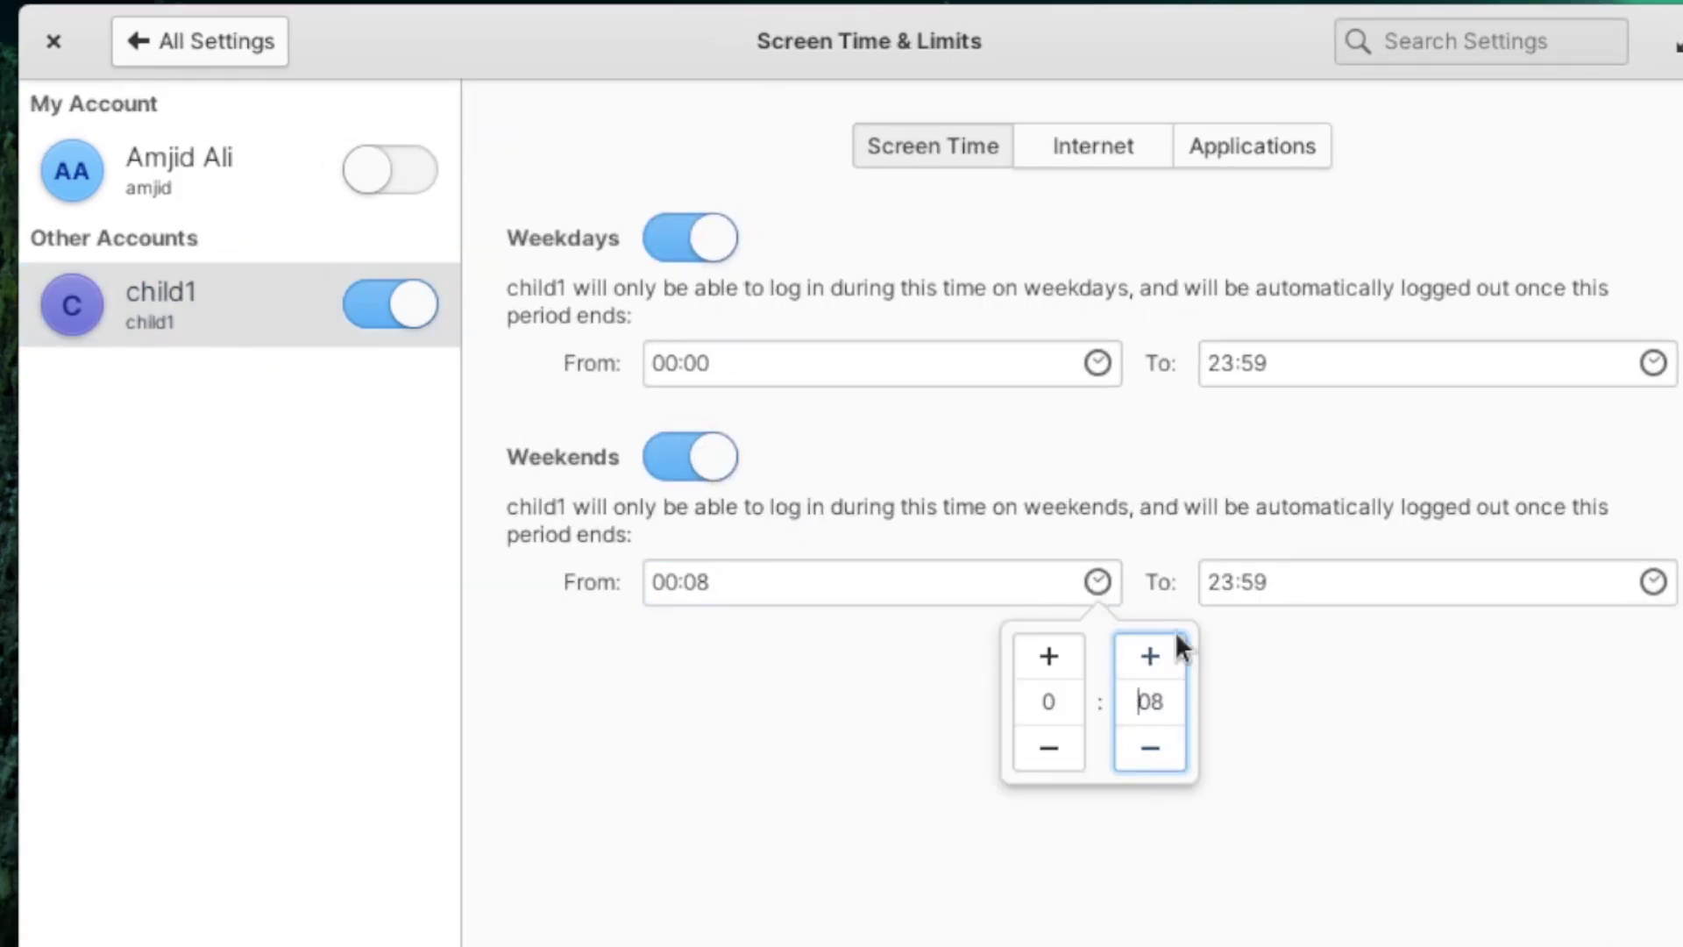
{"action": "left_click", "coordinate": [1653, 582]}
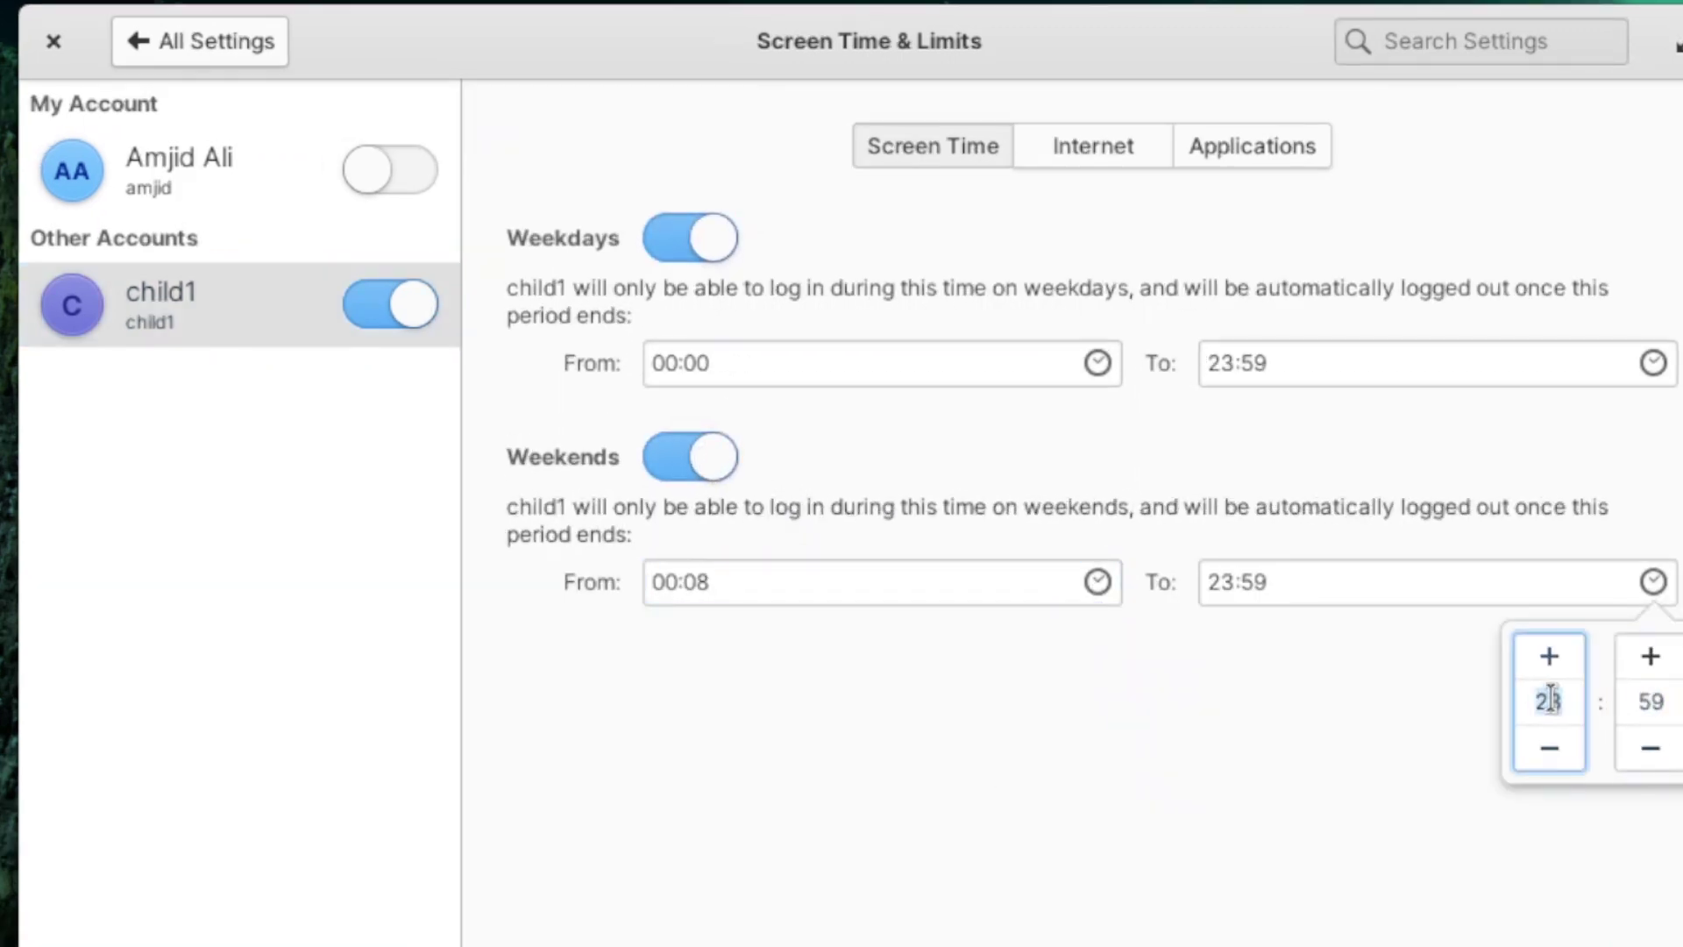
{"action": "left_click", "coordinate": [1548, 747]}
{"action": "left_click", "coordinate": [1548, 748]}
Step: Set child1's weekday hours to 15:00–17:00 and open the Internet restrictions
{"action": "left_click", "coordinate": [755, 372]}
{"action": "left_click", "coordinate": [1096, 362]}
{"action": "type", "text": "15"}
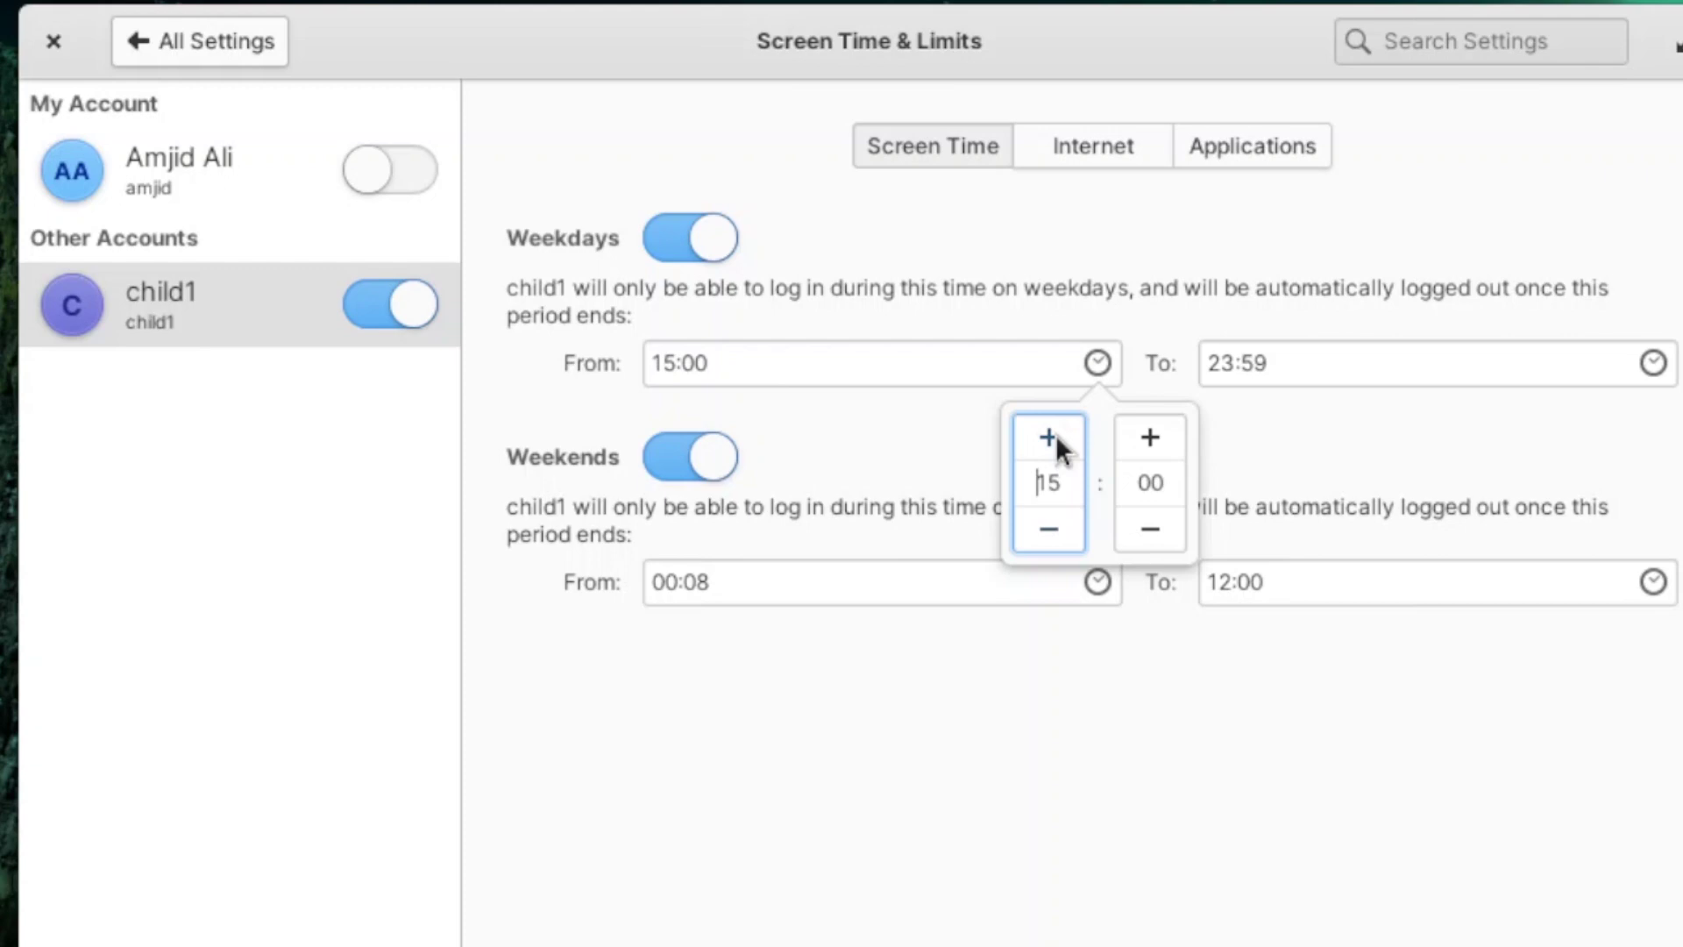
{"action": "left_click", "coordinate": [1653, 363]}
{"action": "type", "text": "17"}
{"action": "key", "text": "Tab"}
{"action": "type", "text": "00"}
{"action": "left_click", "coordinate": [1380, 405]}
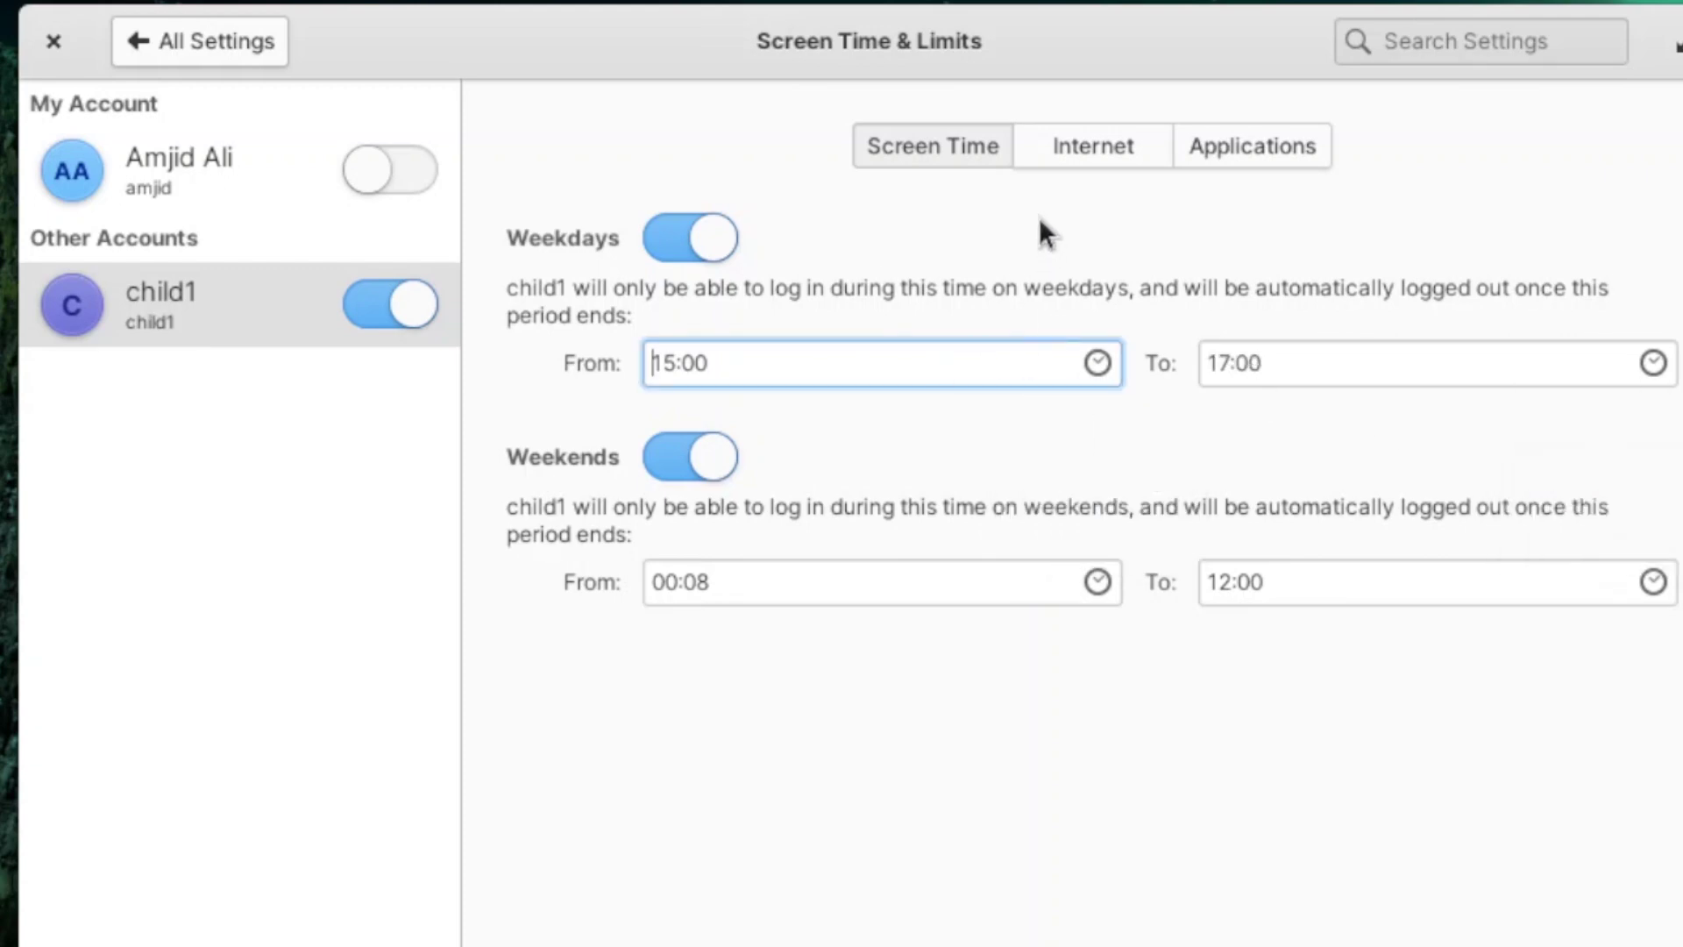
{"action": "left_click", "coordinate": [1059, 149]}
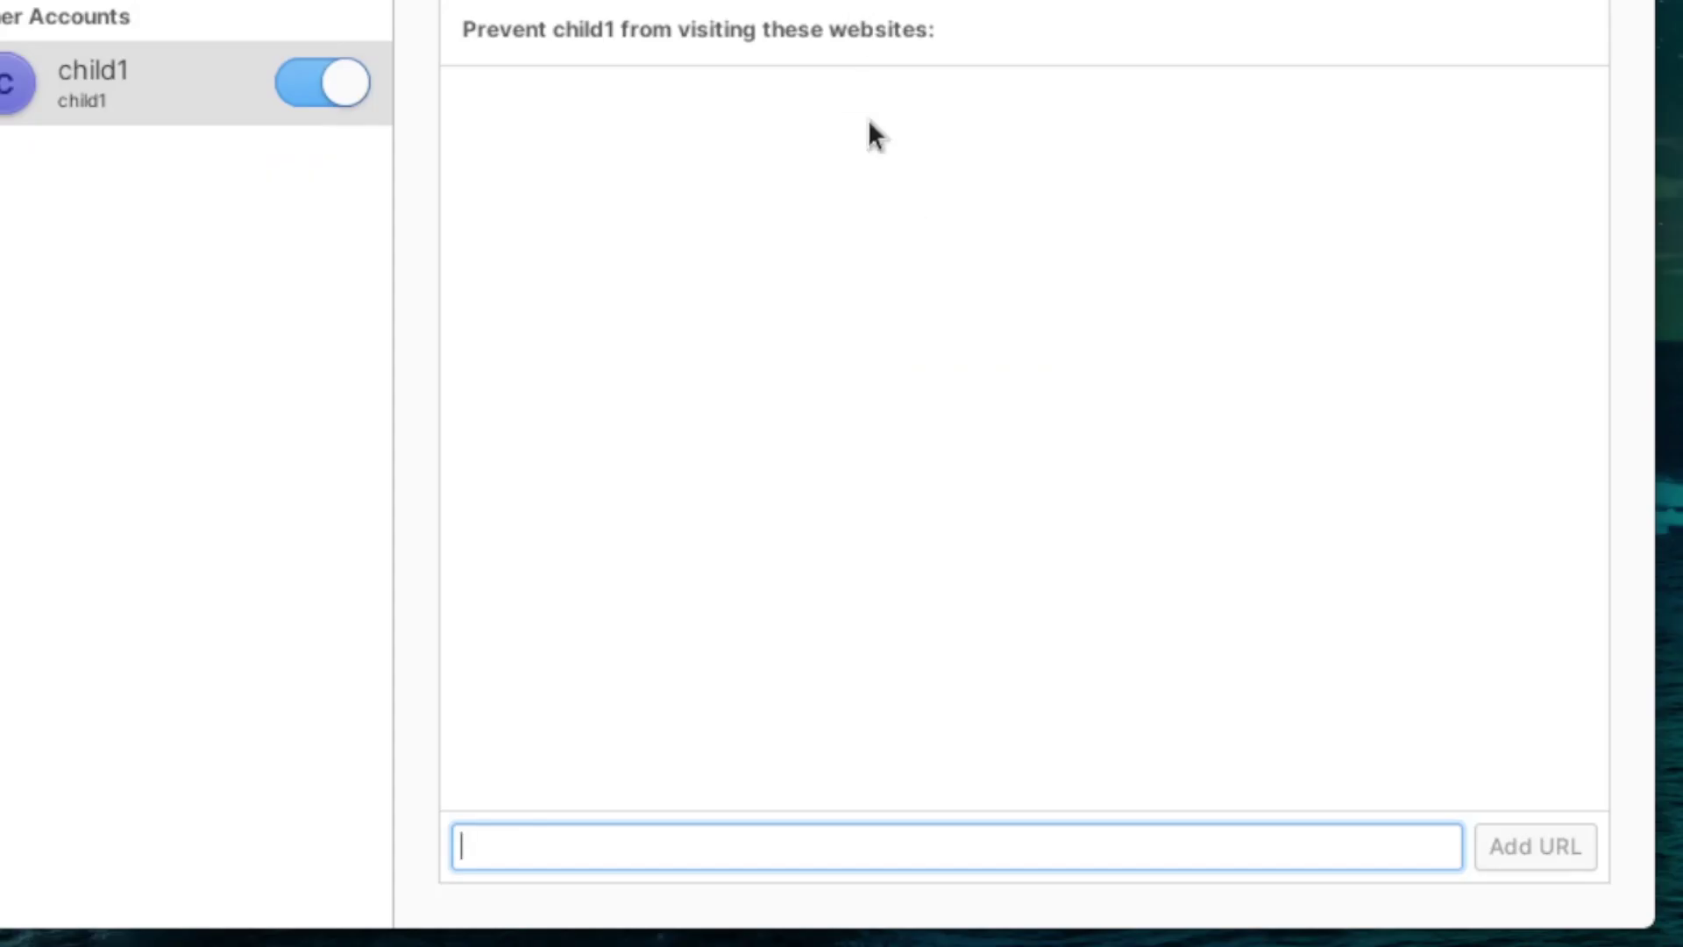
{"action": "type", "text": "https://youtube.com"}
{"action": "left_click", "coordinate": [1518, 852]}
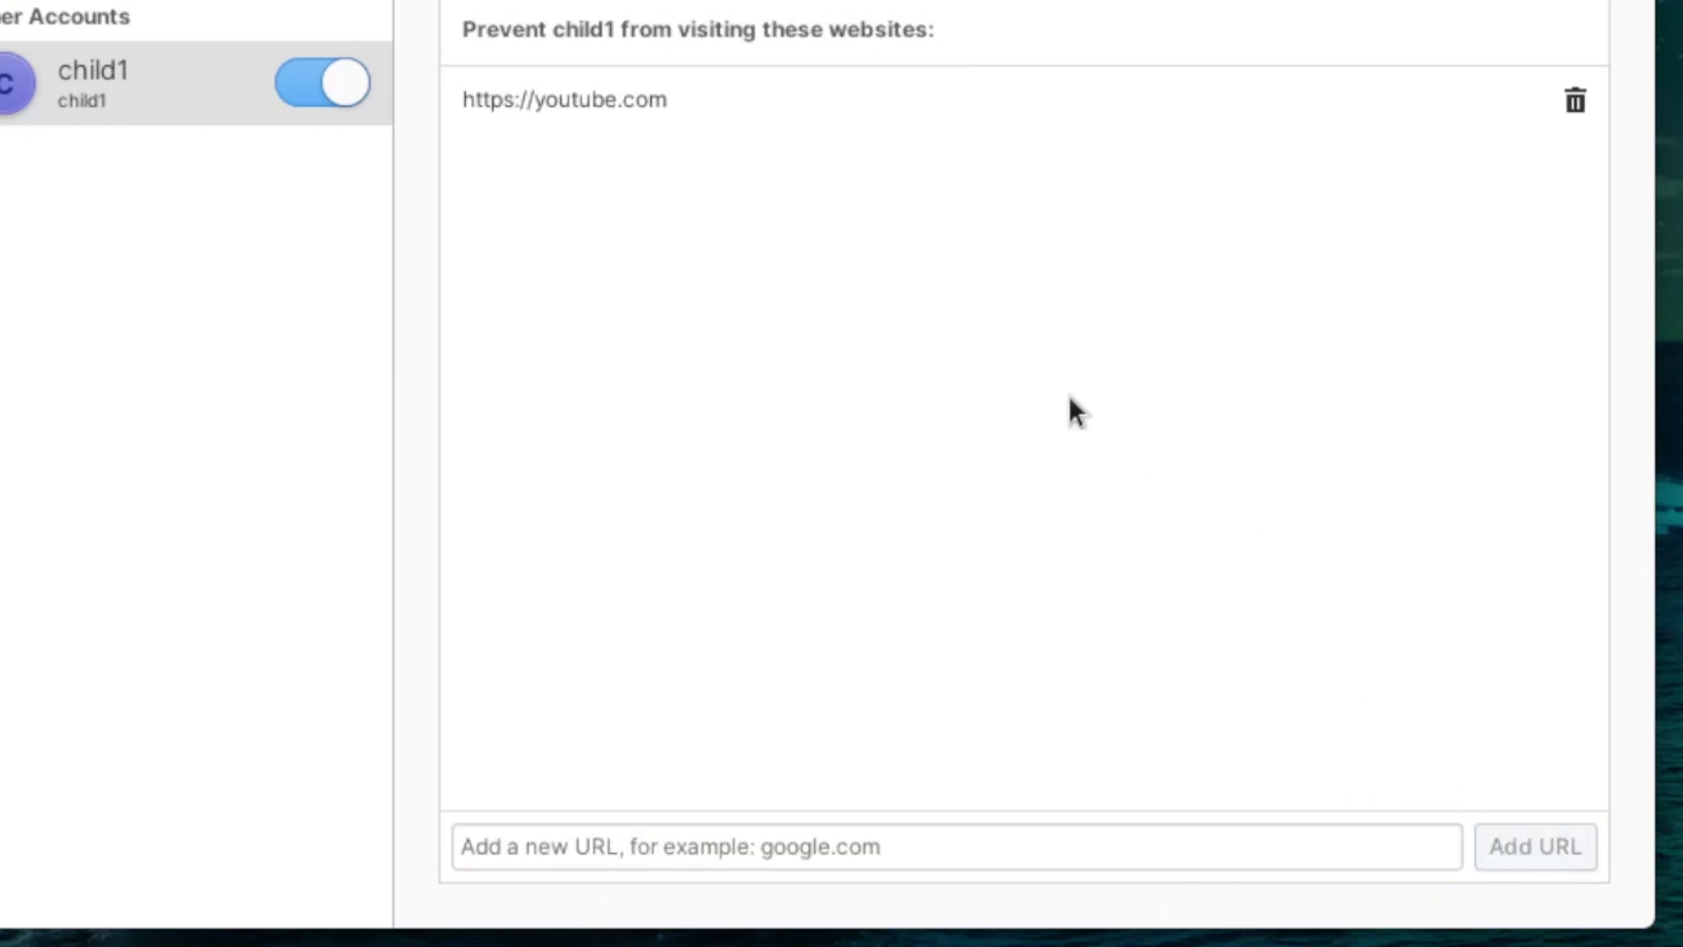
{"action": "left_click", "coordinate": [1147, 72]}
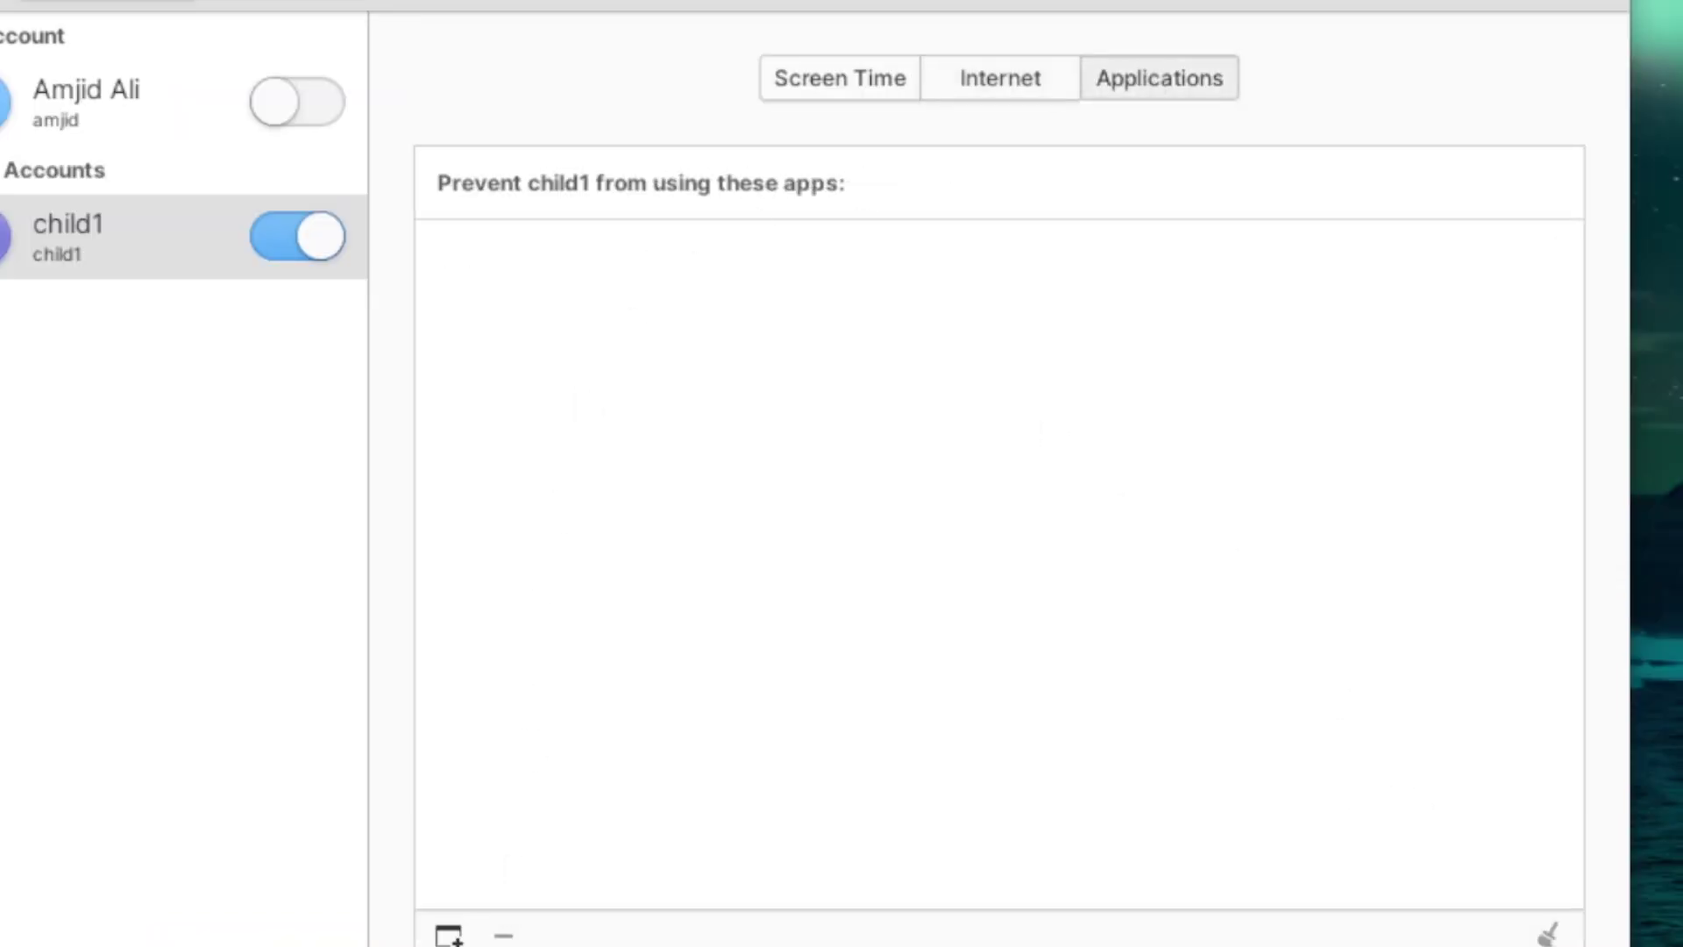
{"action": "left_click", "coordinate": [449, 934]}
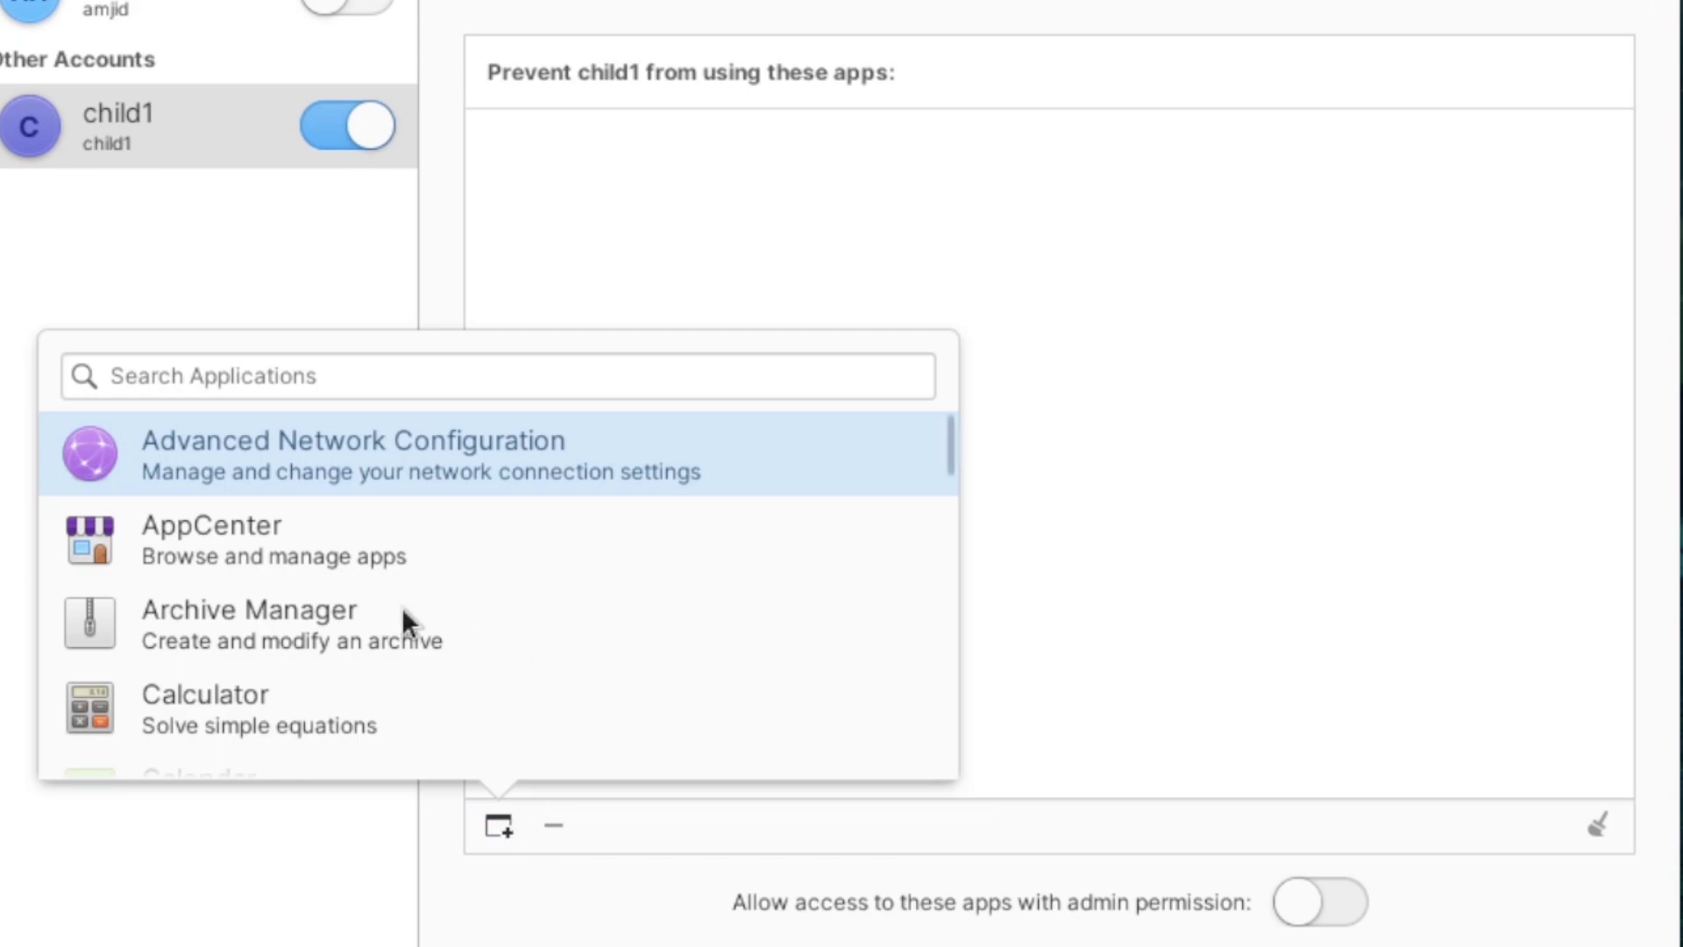
{"action": "left_click", "coordinate": [234, 544]}
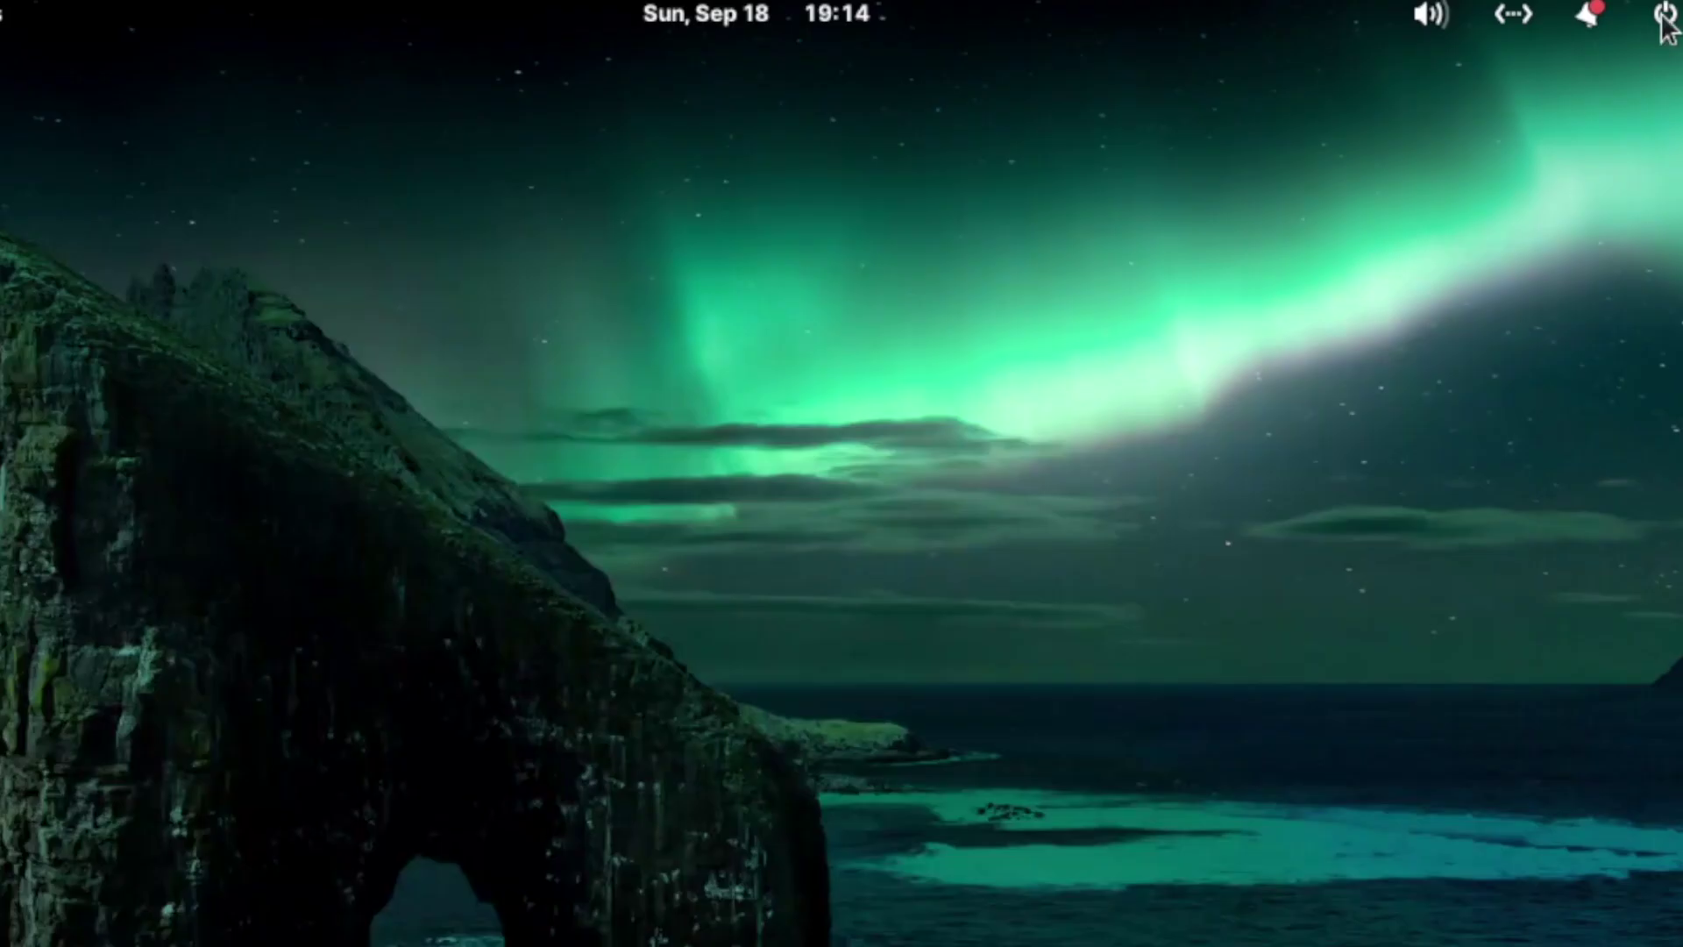
Step: Log out and attempt to sign in as child1 with its password
{"action": "left_click", "coordinate": [1659, 21]}
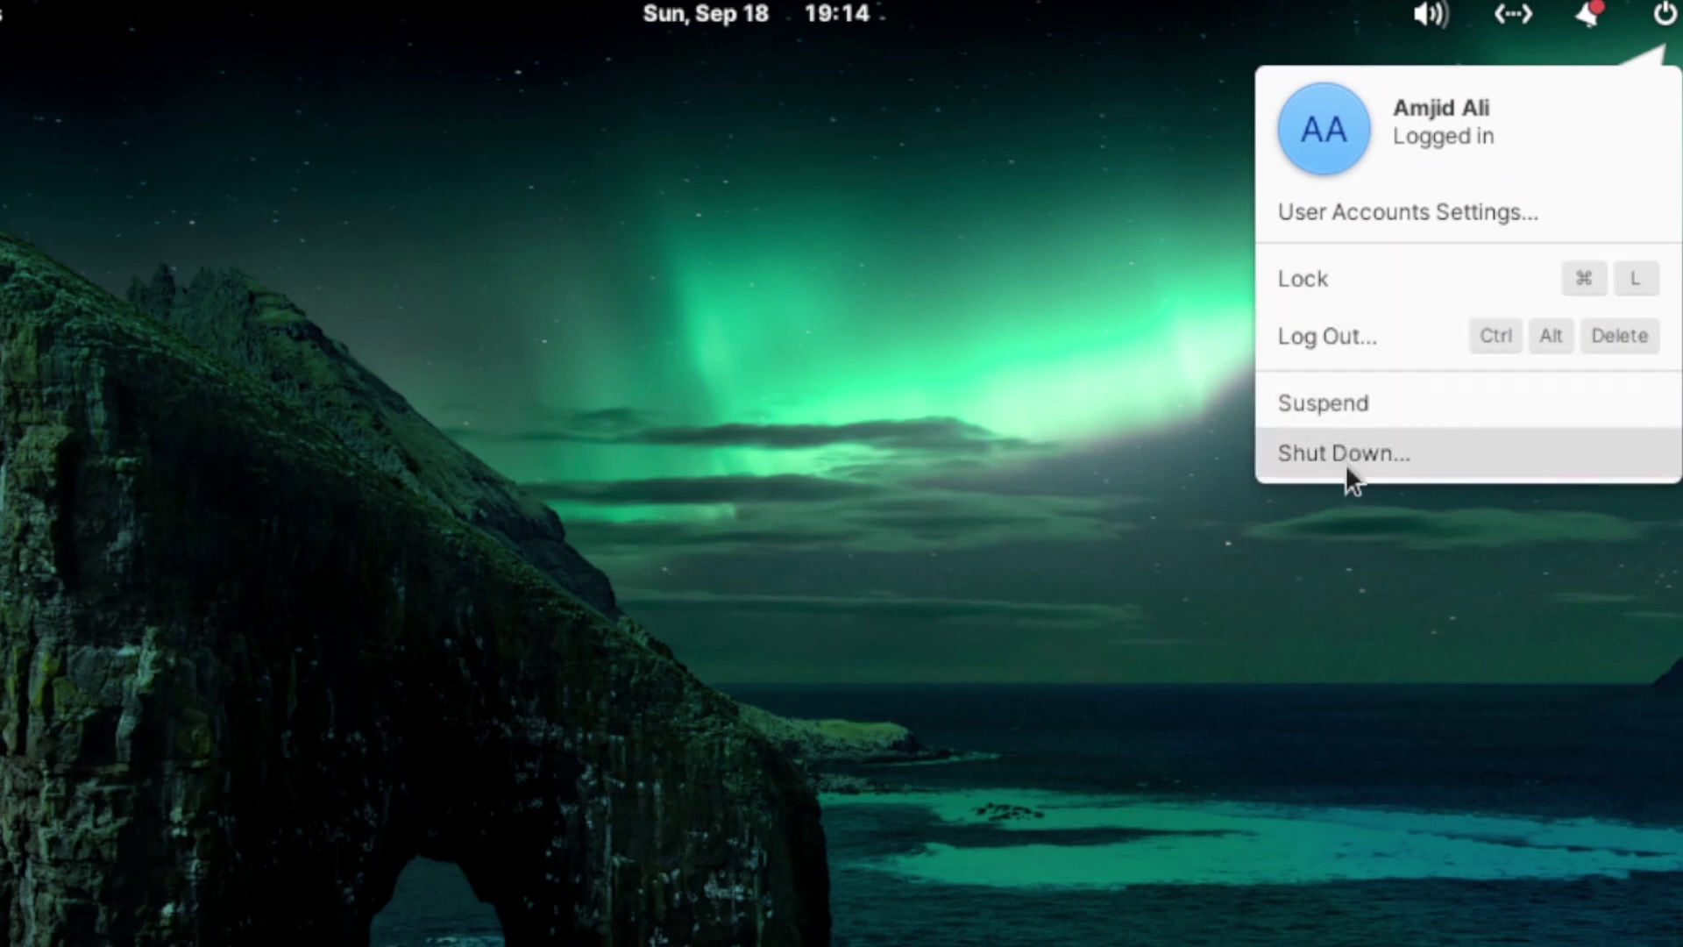
{"action": "left_click", "coordinate": [1343, 341]}
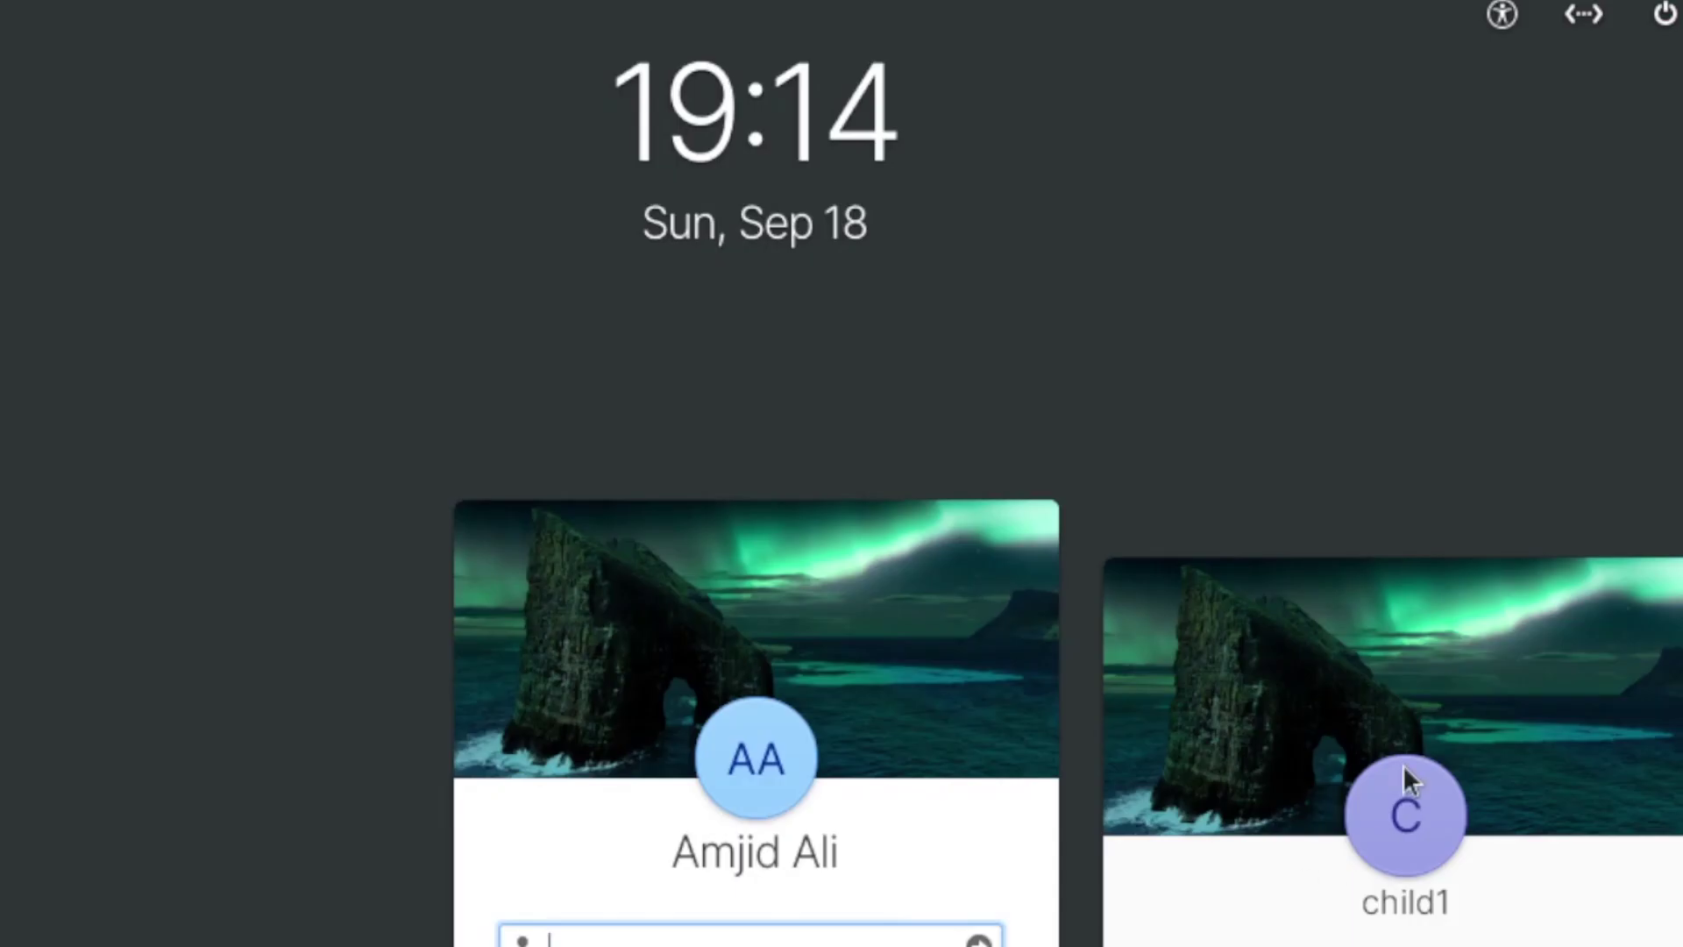
{"action": "left_click", "coordinate": [1402, 764]}
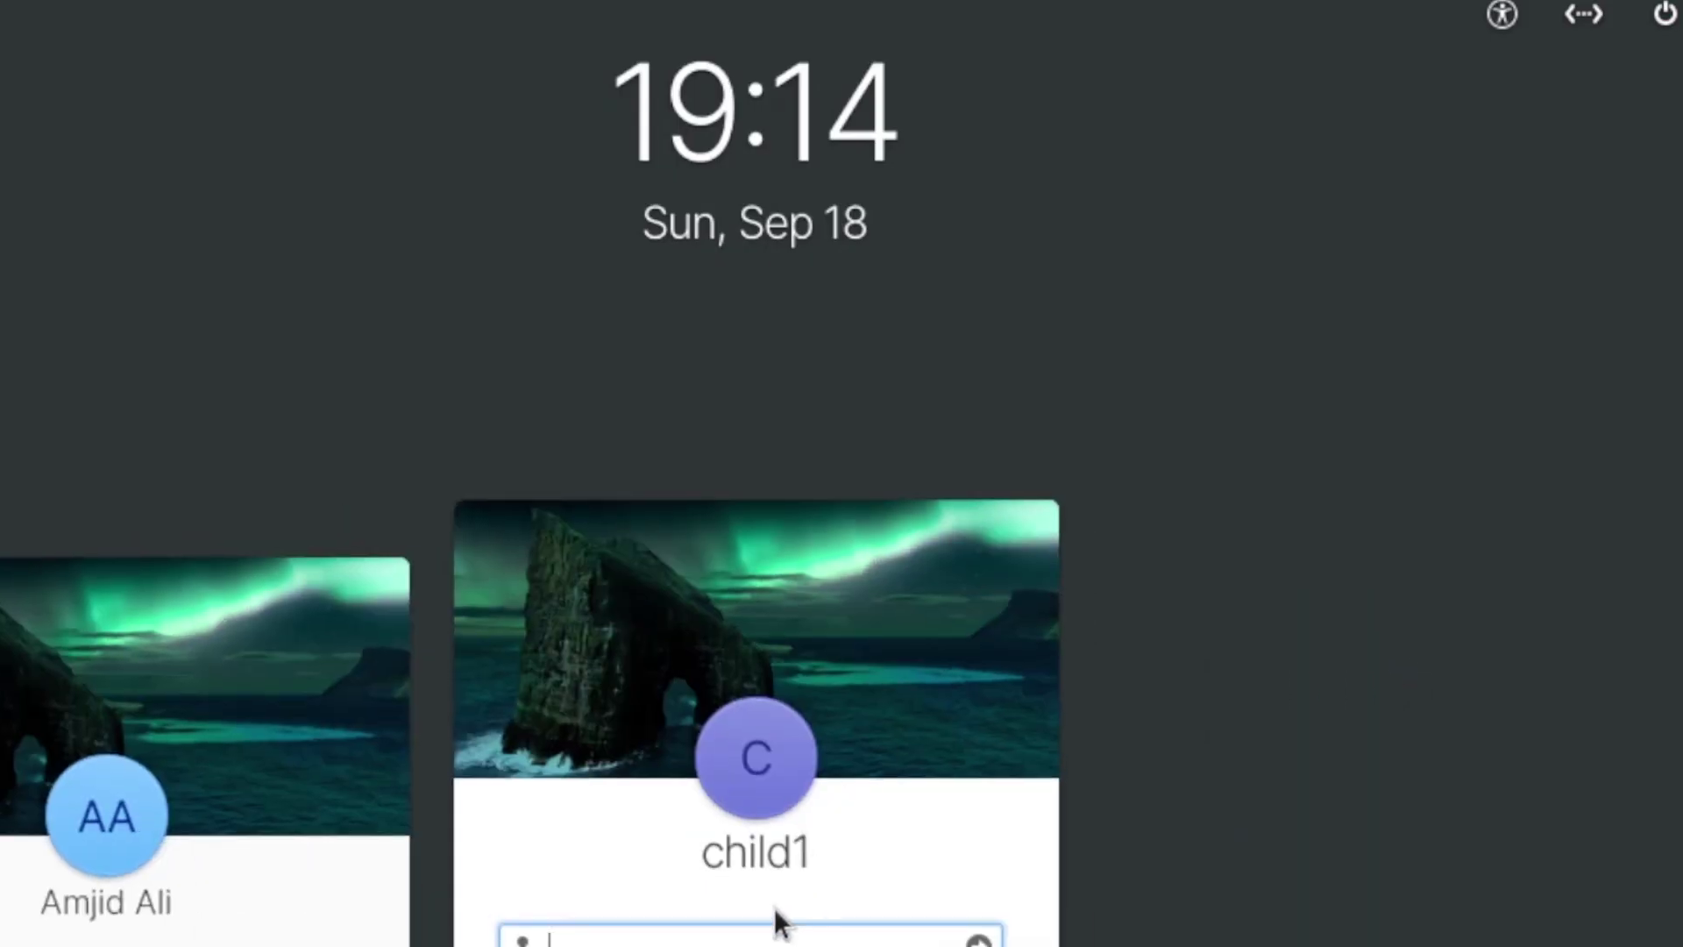
{"action": "type", "text": "*********"}
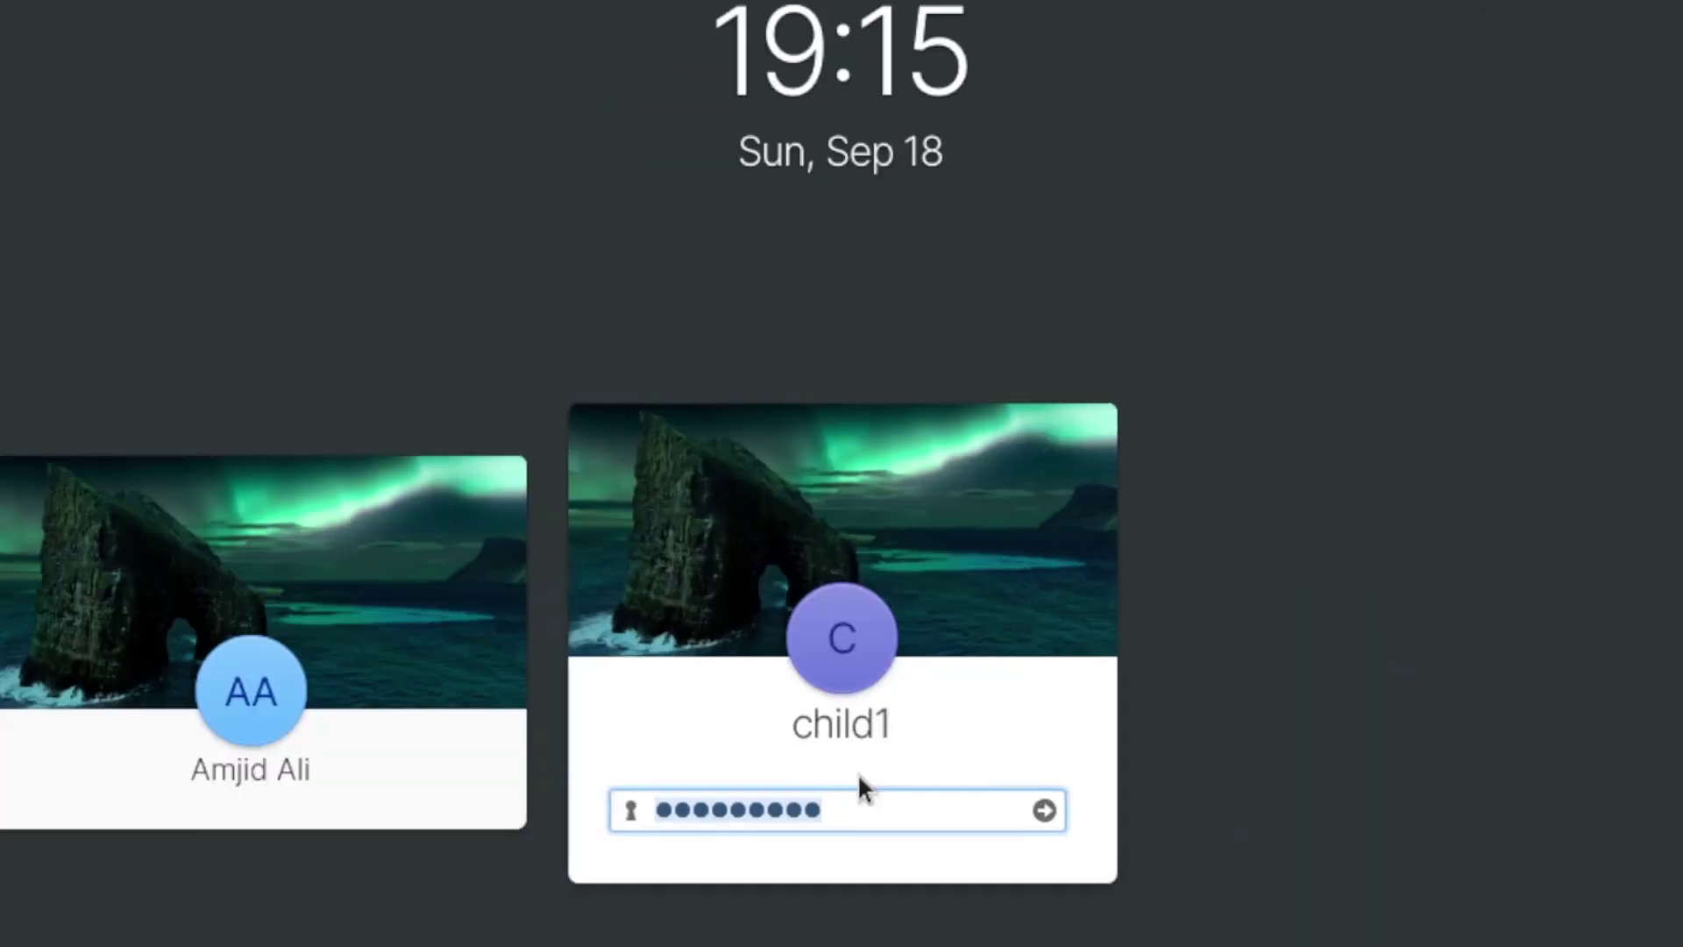
{"action": "type", "text": "**********"}
{"action": "key", "text": "Return"}
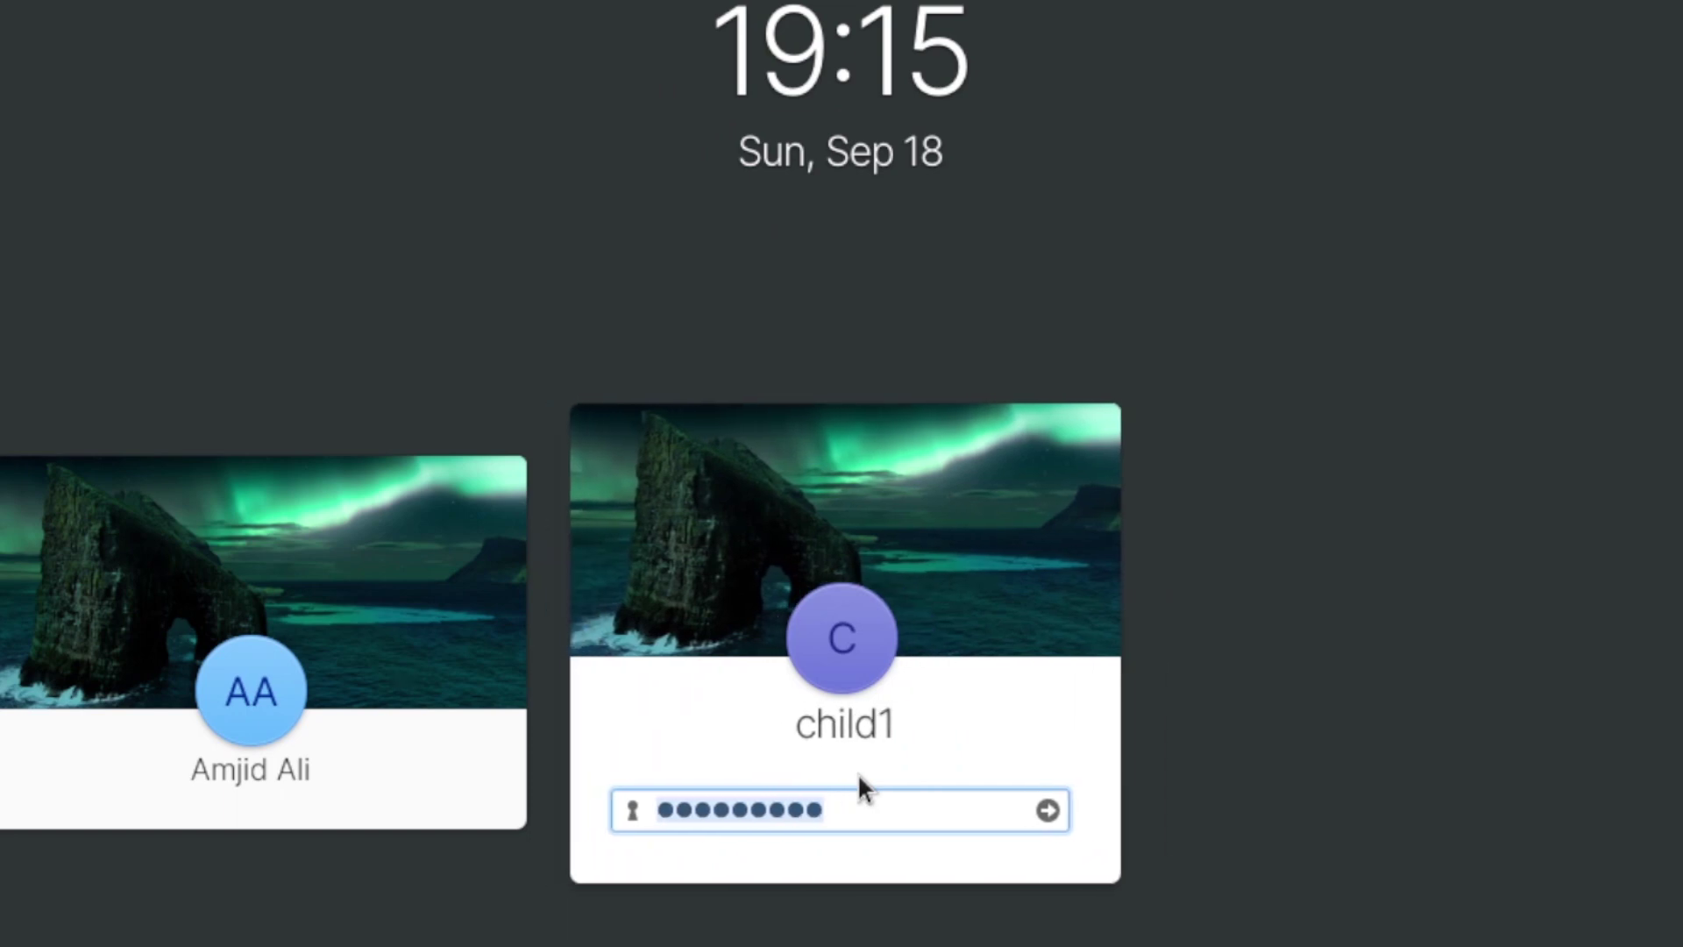
Step: Sign back in with the administrator account's password
{"action": "left_click", "coordinate": [389, 631]}
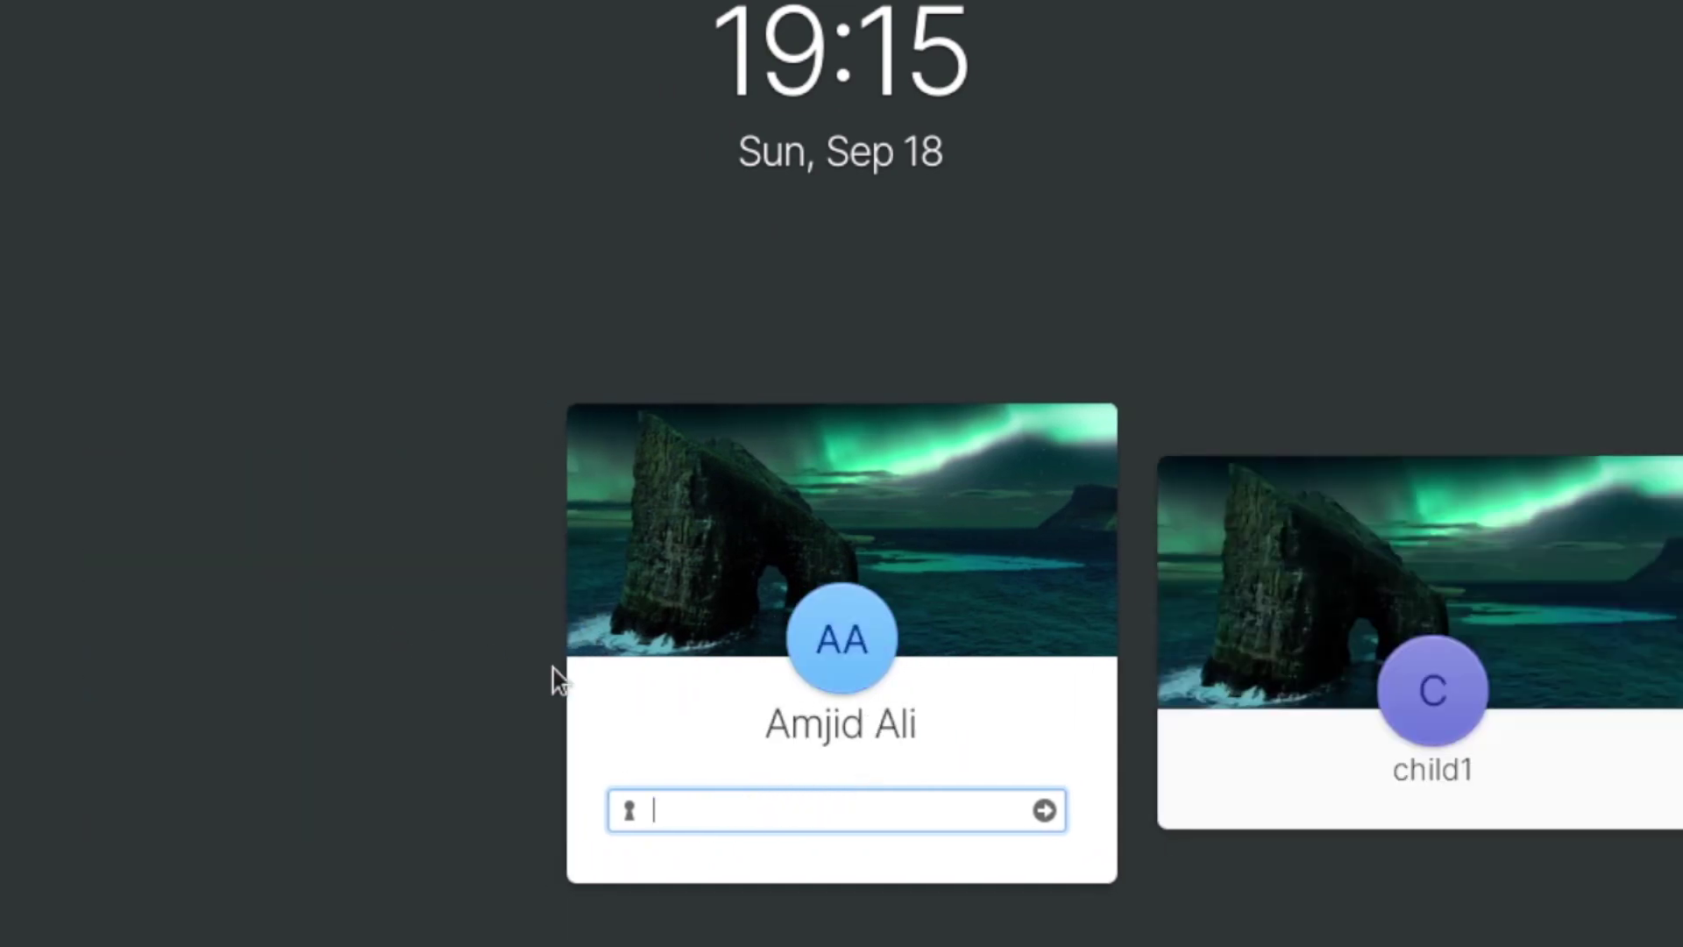
{"action": "type", "text": "*********"}
{"action": "key", "text": "Return"}
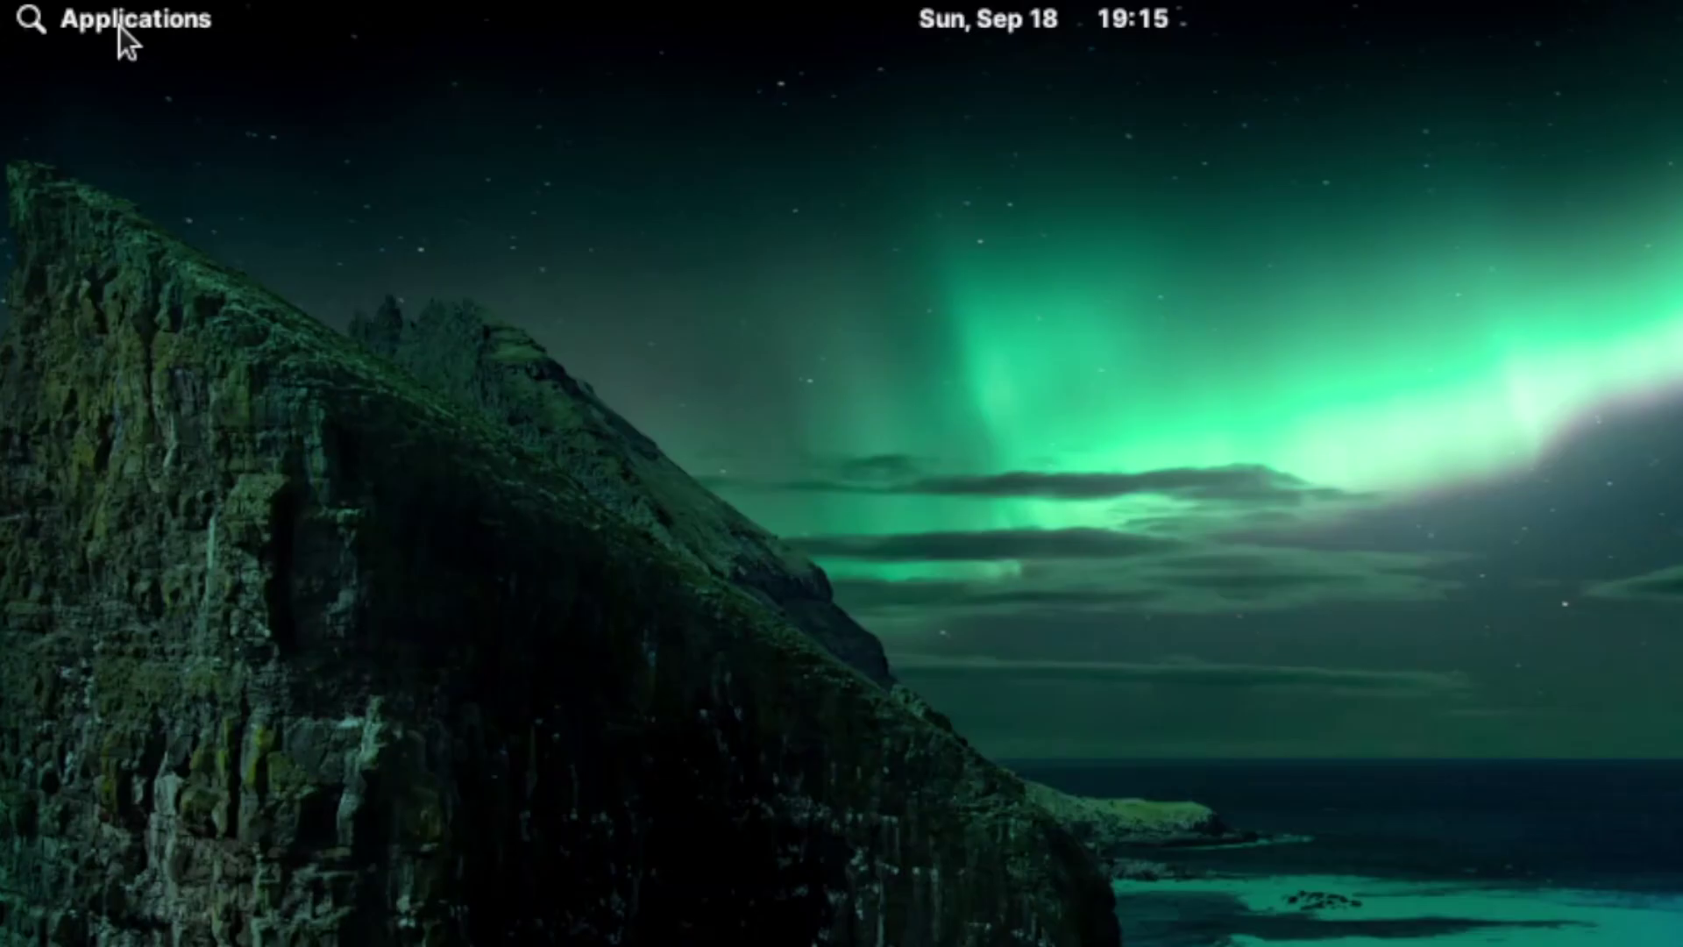
Step: Browse the applications menu list, then close it
{"action": "left_click", "coordinate": [104, 30]}
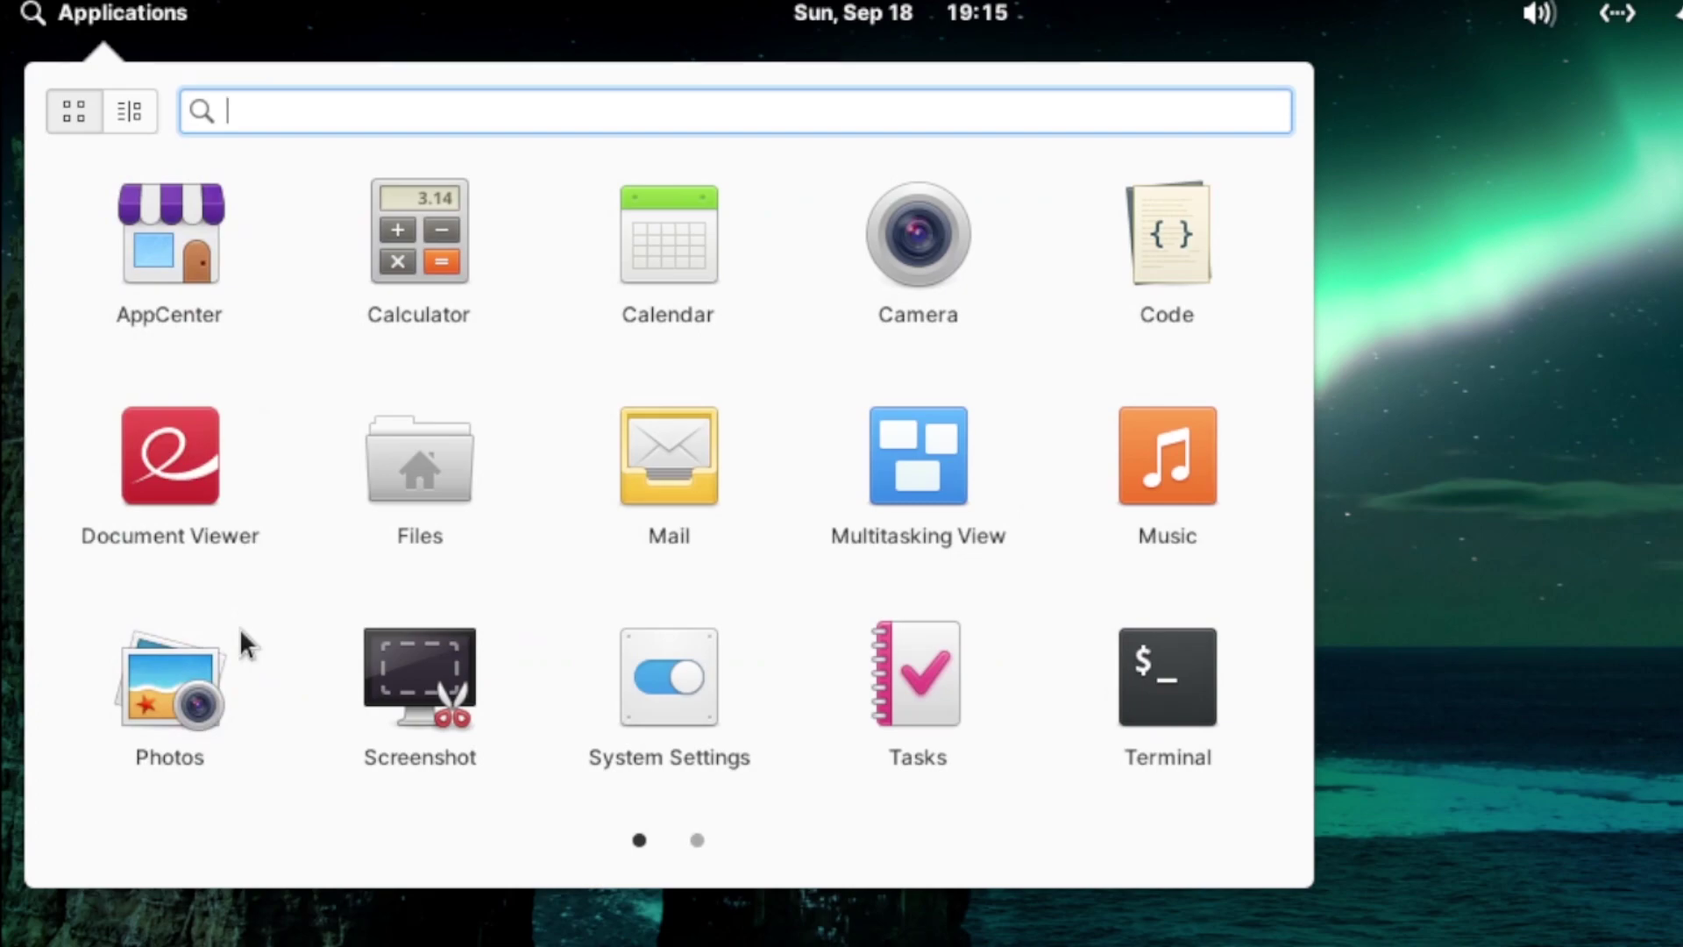
{"action": "scroll", "coordinate": [368, 736], "scroll_direction": "down", "scroll_amount": 1}
{"action": "left_click", "coordinate": [508, 911]}
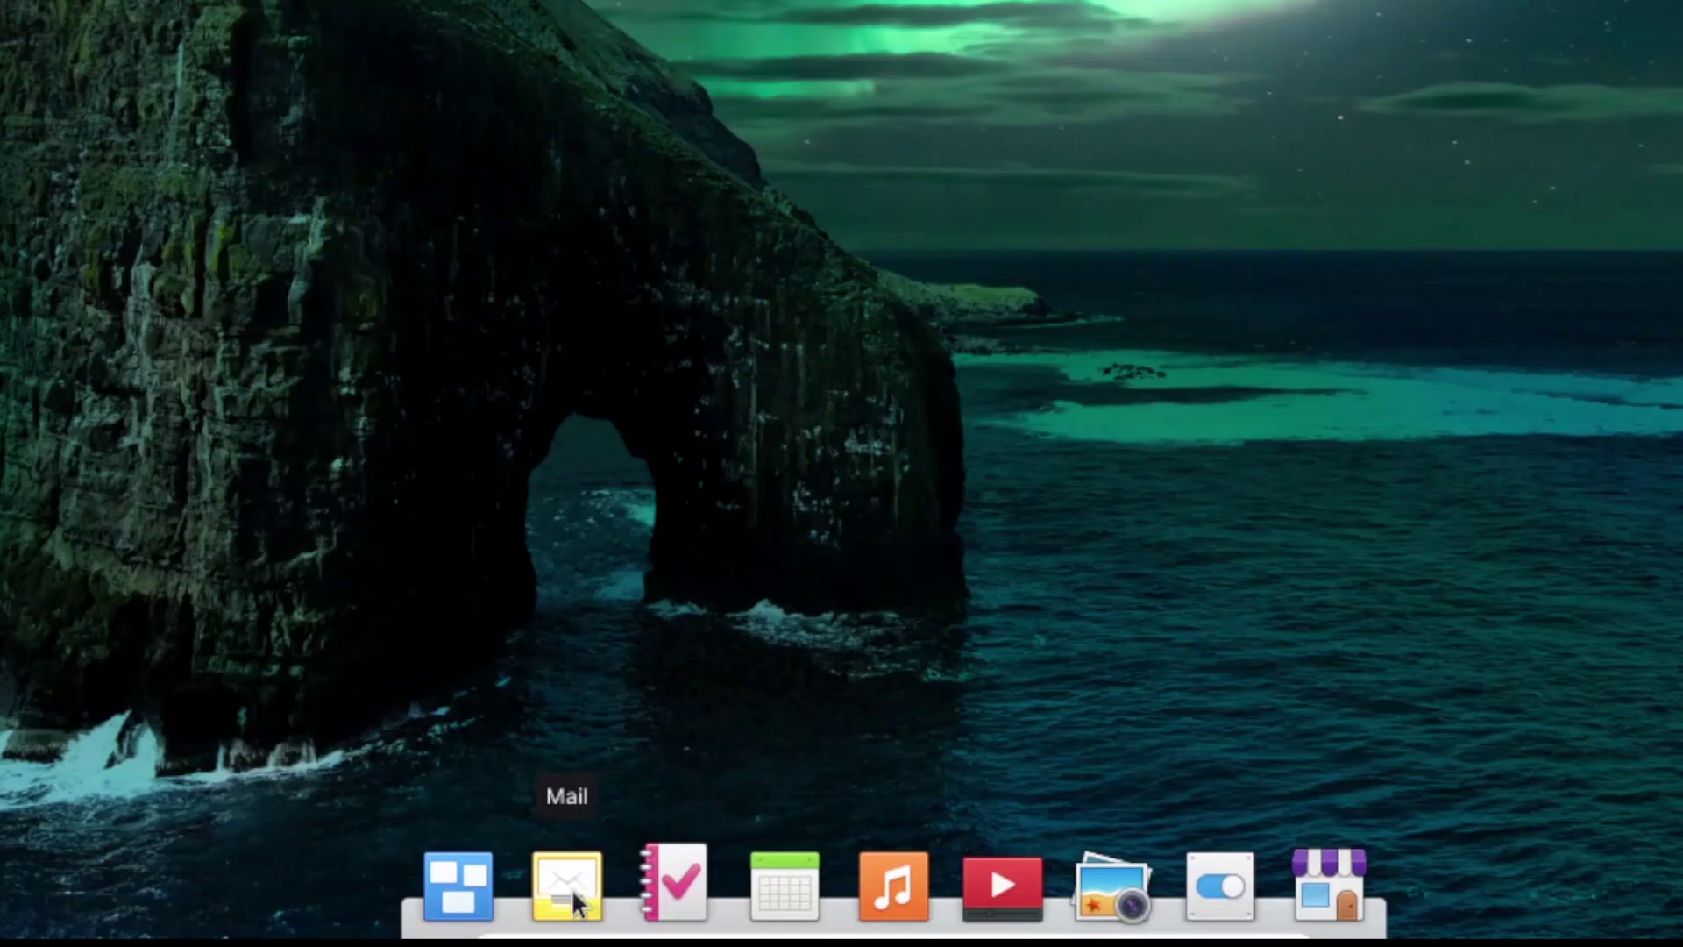
Step: Drag Mail, Tasks, Multitasking View, Calendar and the remaining launchers off the dock
{"action": "left_click_drag", "start_coordinate": [570, 887], "coordinate": [1012, 466]}
{"action": "left_click_drag", "start_coordinate": [645, 887], "coordinate": [665, 673]}
{"action": "left_click_drag", "start_coordinate": [563, 885], "coordinate": [603, 653]}
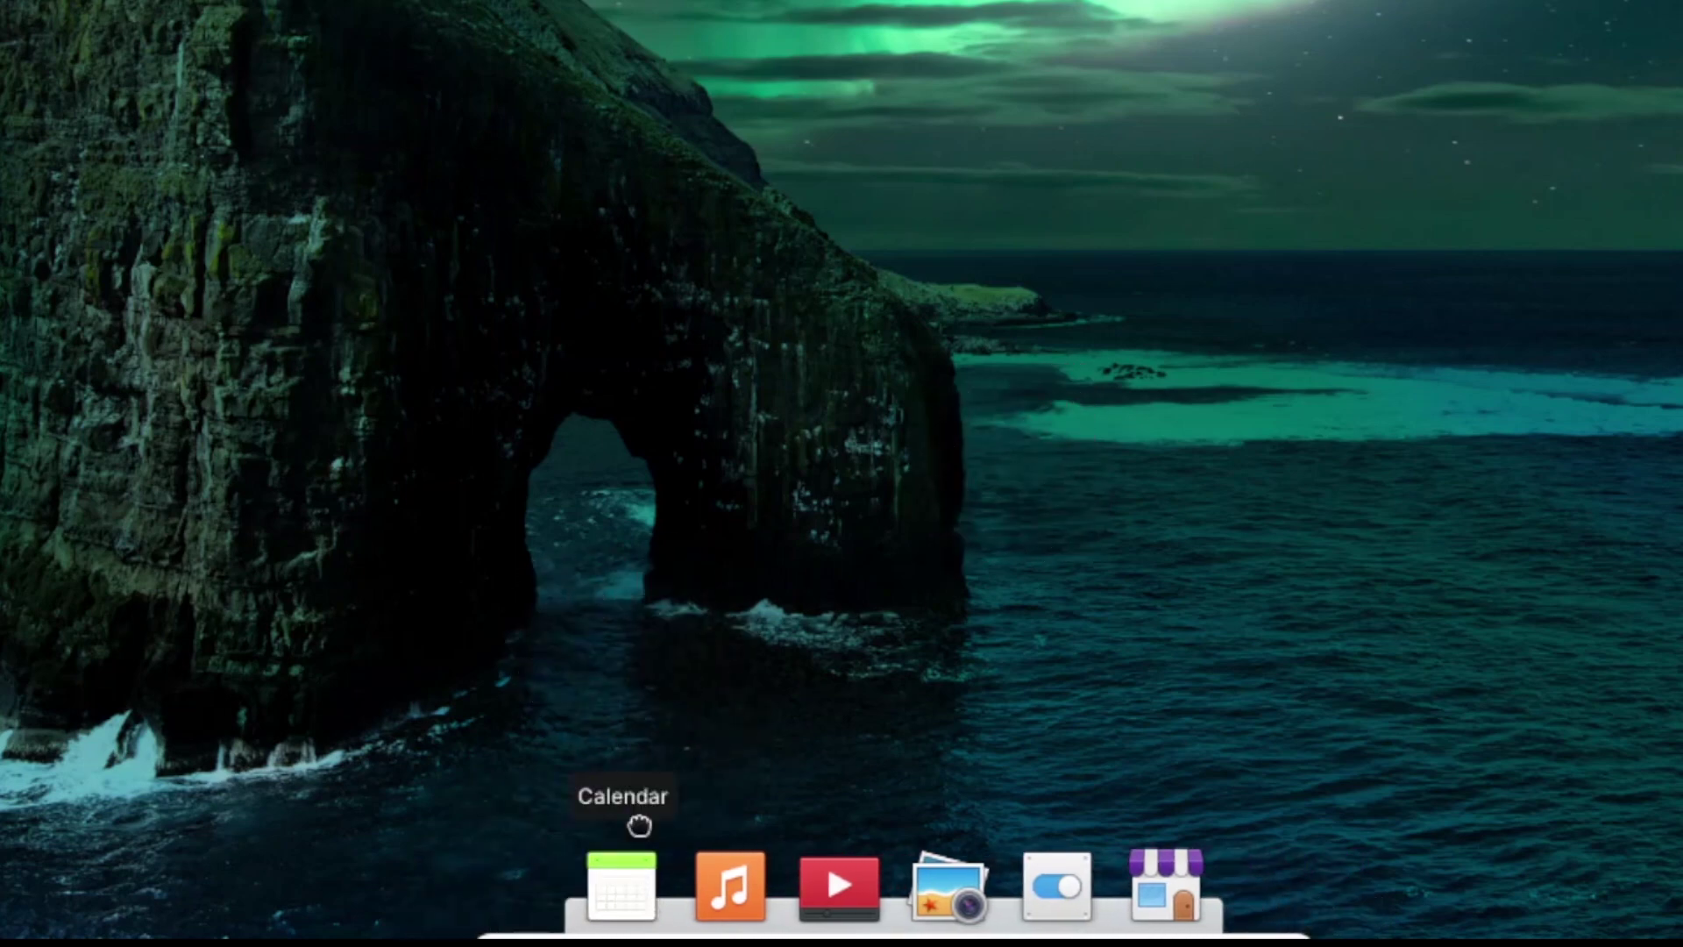
{"action": "left_click_drag", "start_coordinate": [621, 886], "coordinate": [800, 547]}
{"action": "left_click_drag", "start_coordinate": [885, 885], "coordinate": [951, 389]}
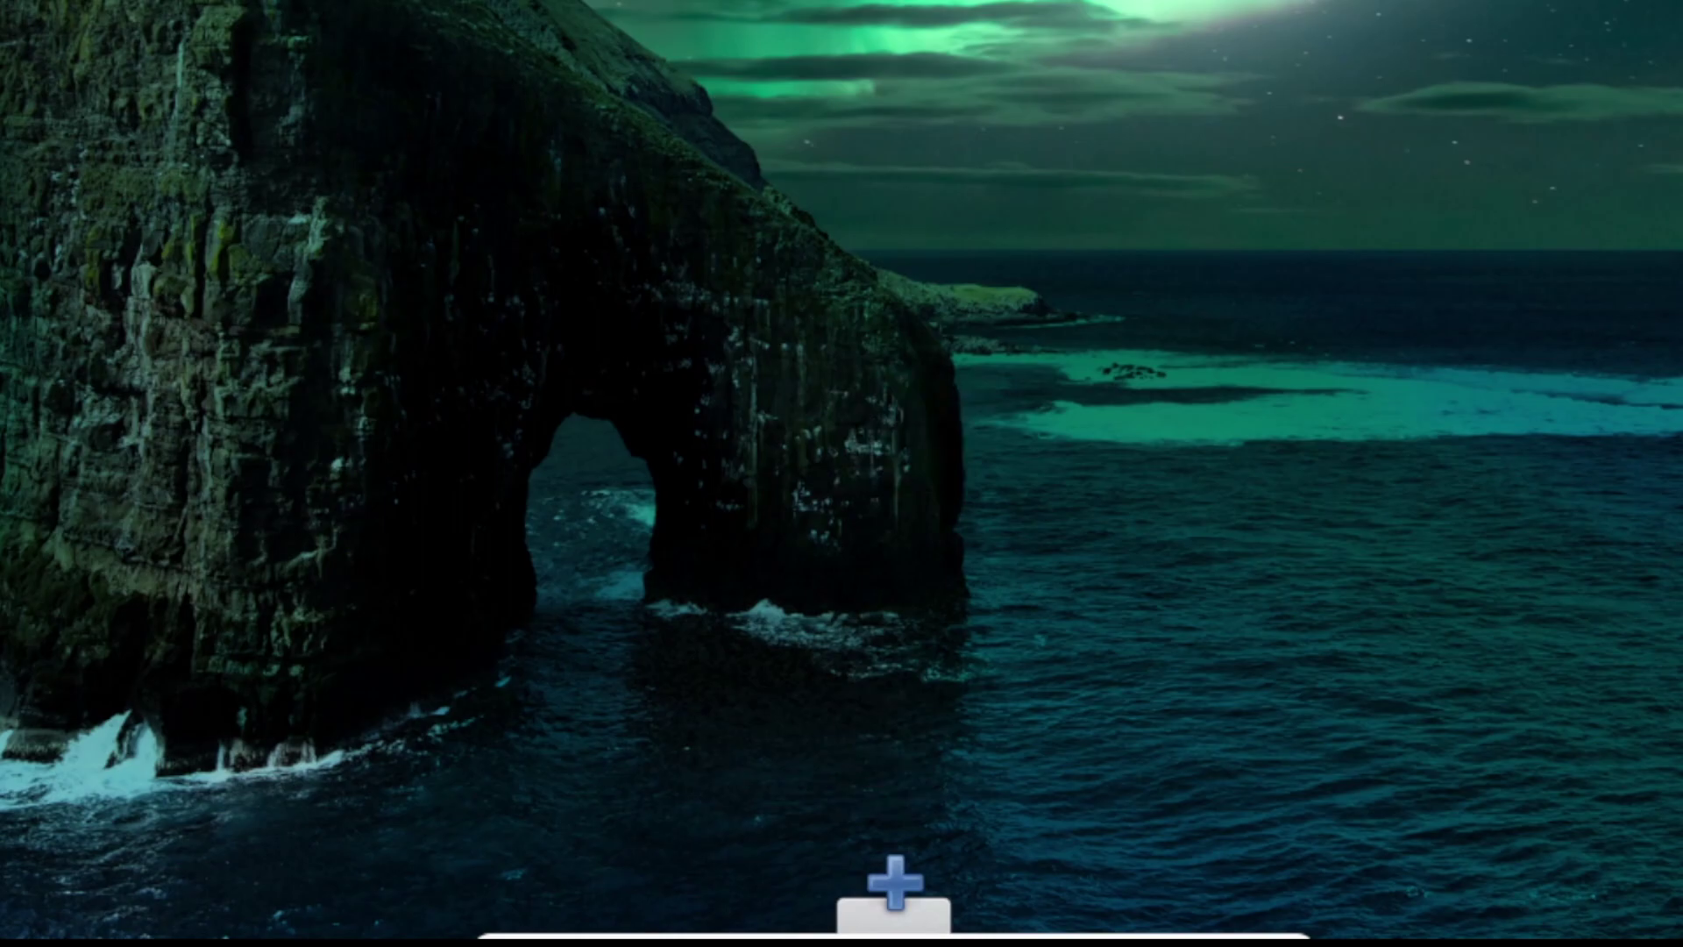
Step: Show the applications menu by category and browse Graphics, Internet, Office, Sound & Video and System Tools
{"action": "left_click", "coordinate": [92, 29]}
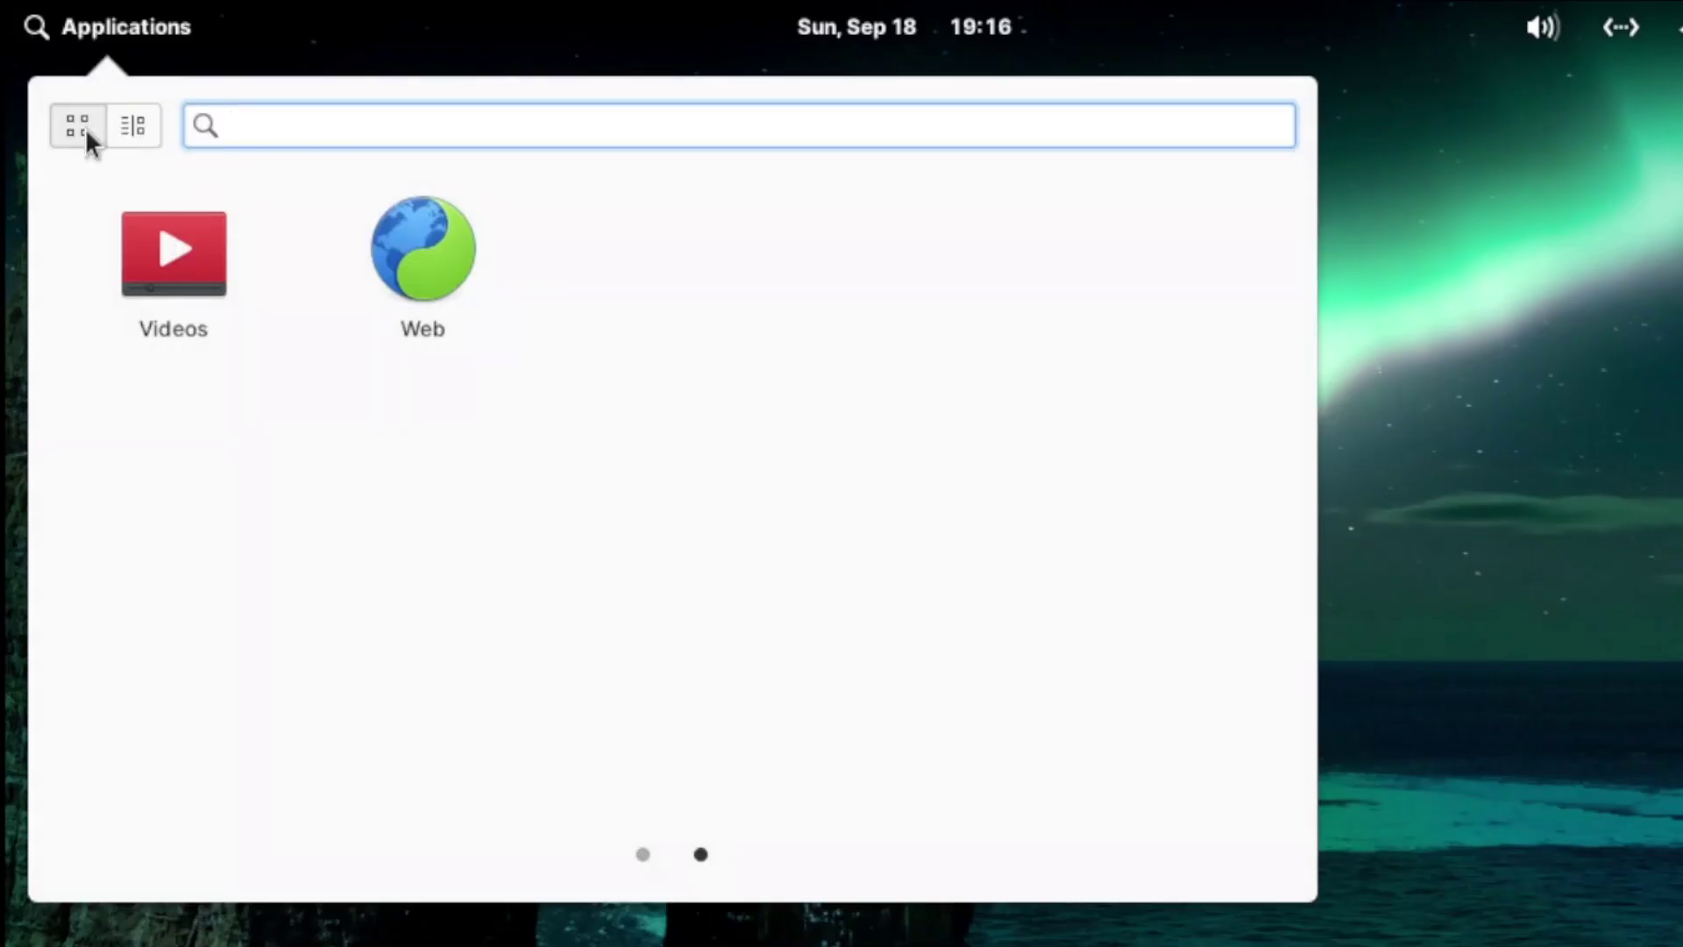
{"action": "left_click", "coordinate": [124, 131]}
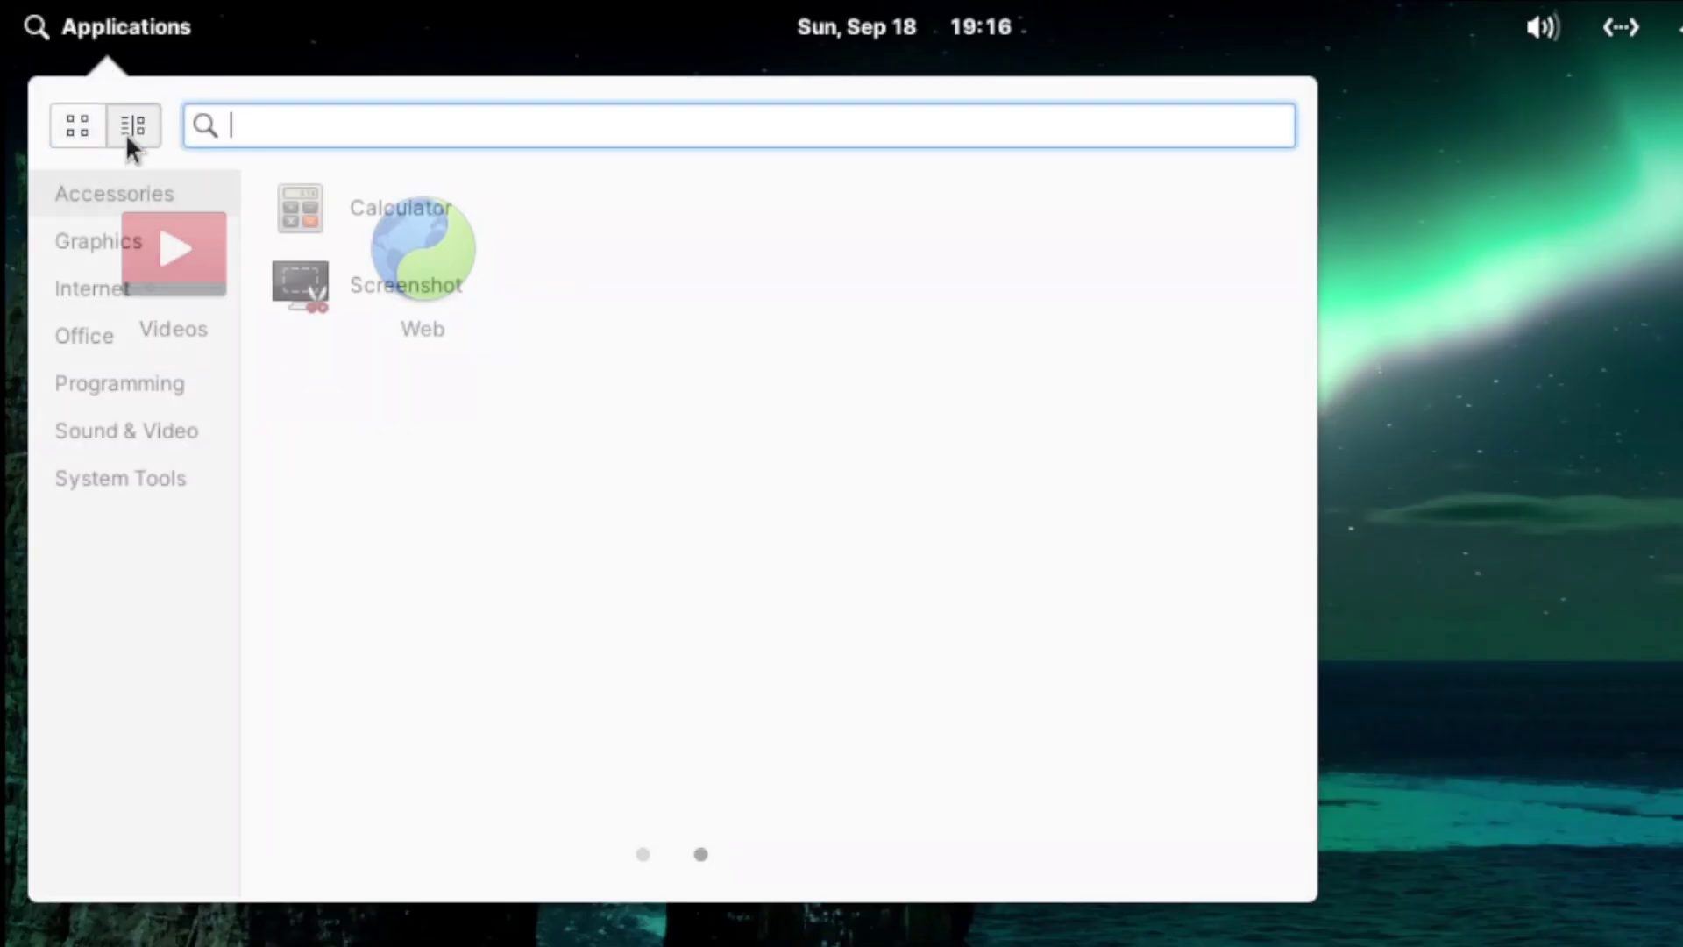
{"action": "left_click", "coordinate": [92, 245]}
{"action": "left_click", "coordinate": [97, 296]}
{"action": "left_click", "coordinate": [102, 335]}
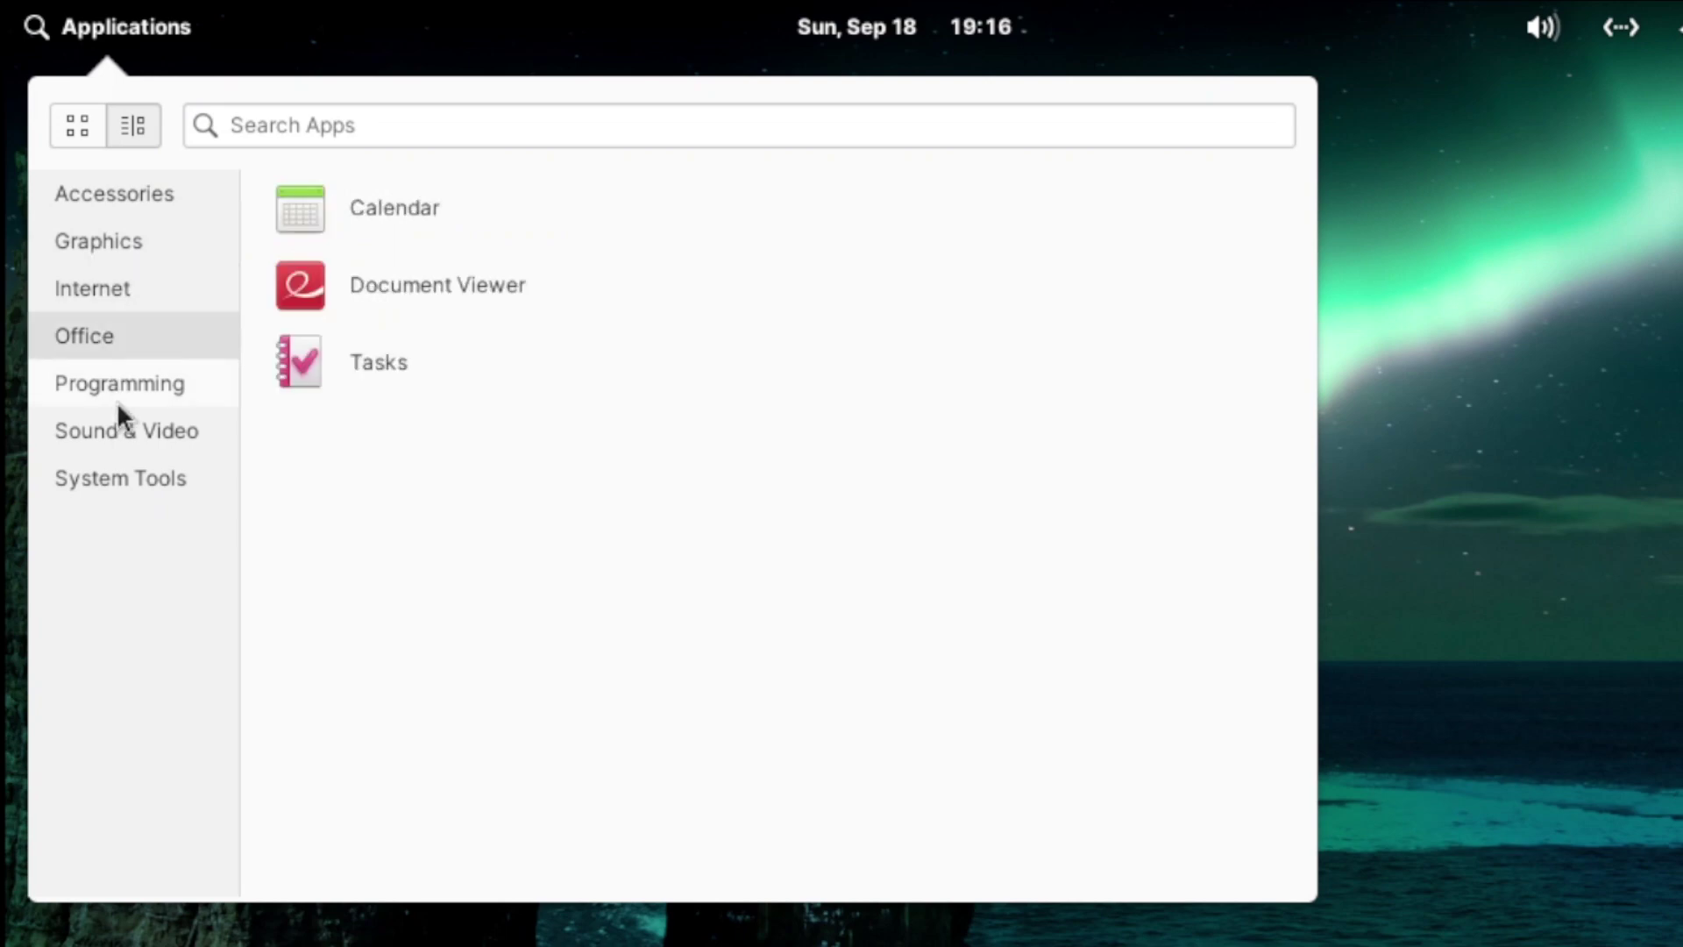
{"action": "left_click", "coordinate": [124, 434]}
{"action": "left_click", "coordinate": [122, 477]}
Step: Add Multitasking View, AppCenter and Music to the dock from their context menus
{"action": "right_click", "coordinate": [429, 366]}
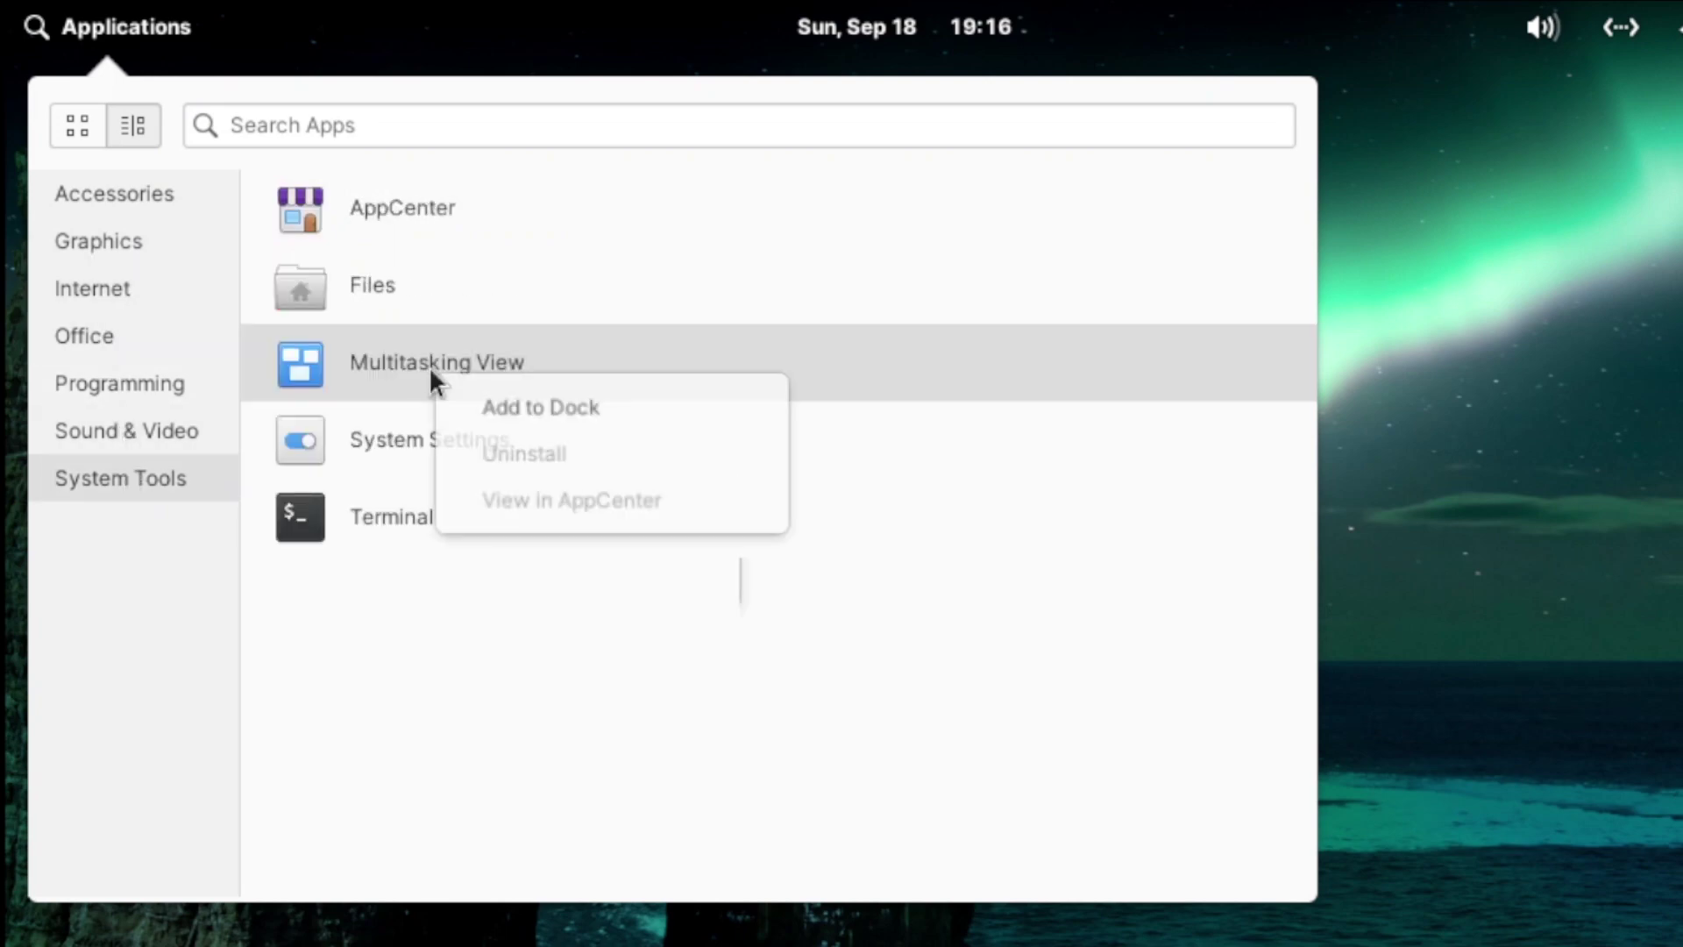
{"action": "left_click", "coordinate": [463, 402]}
{"action": "right_click", "coordinate": [366, 210]}
{"action": "left_click", "coordinate": [477, 308]}
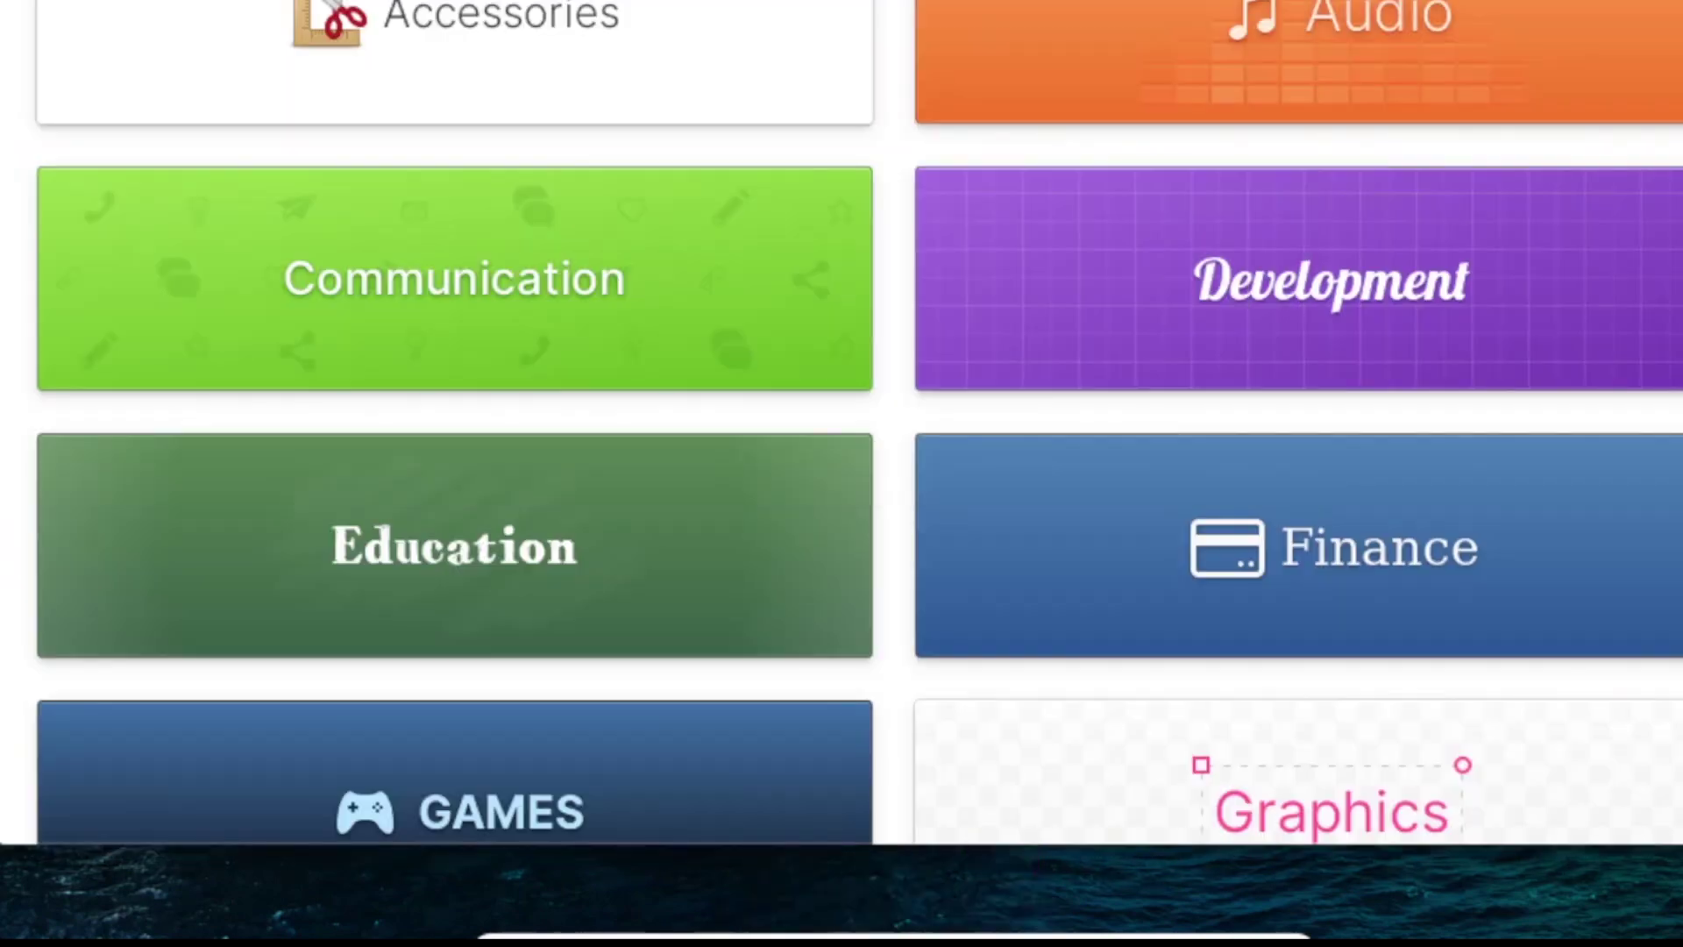
{"action": "right_click", "coordinate": [1153, 77]}
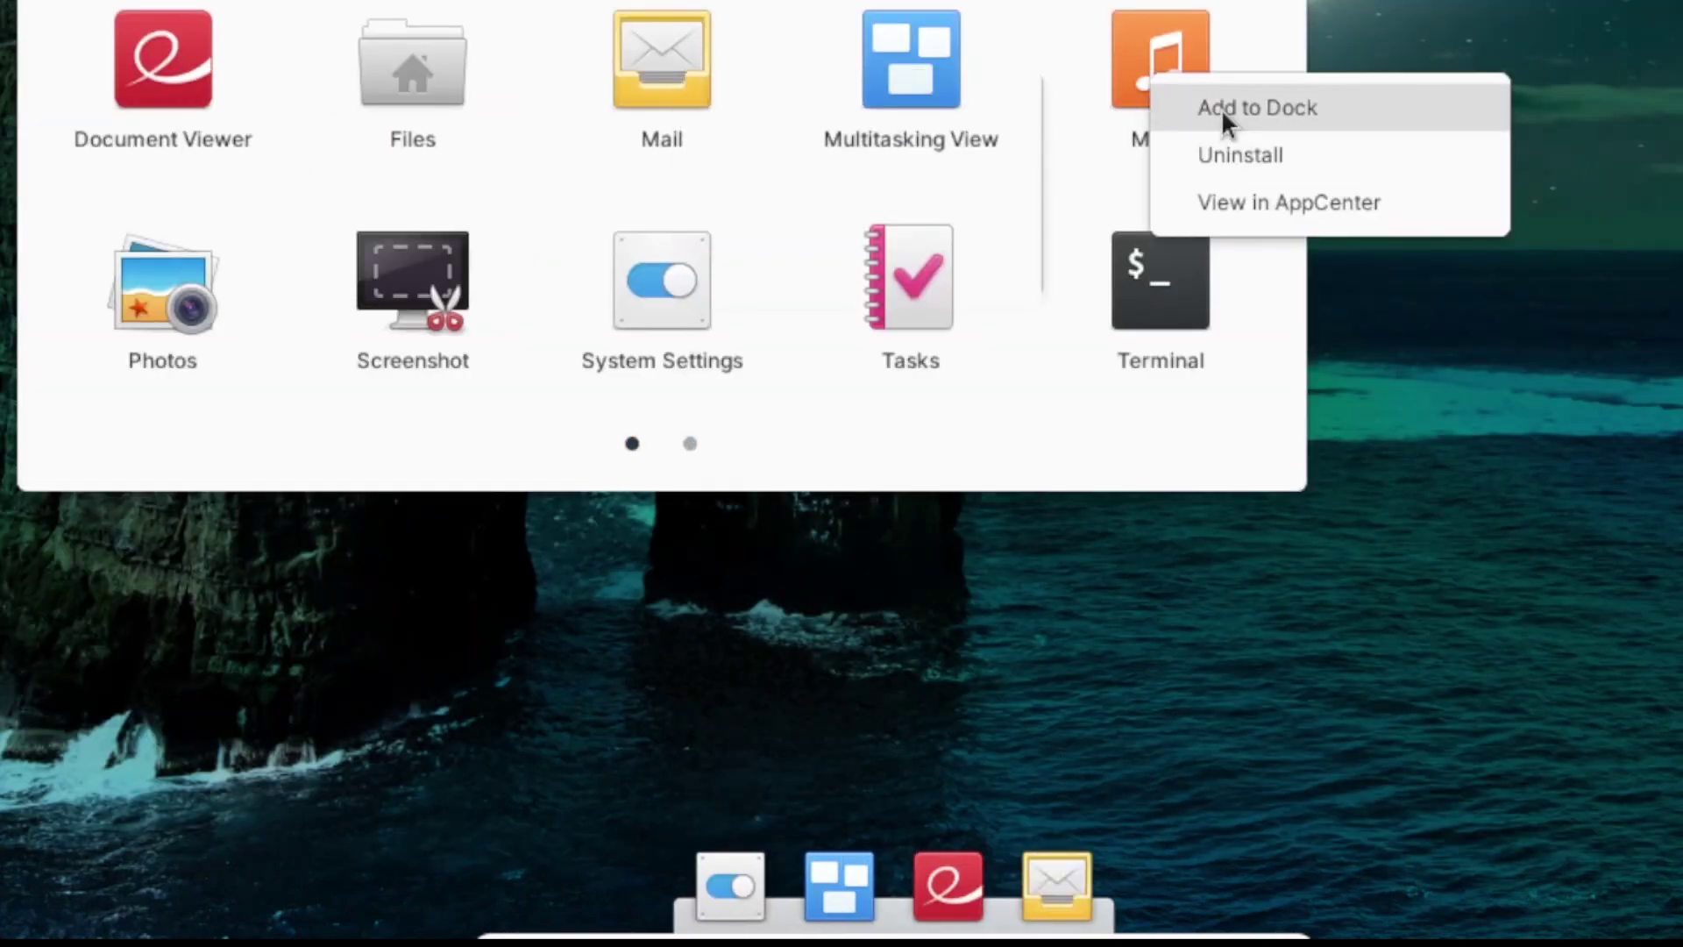
{"action": "left_click", "coordinate": [1227, 123]}
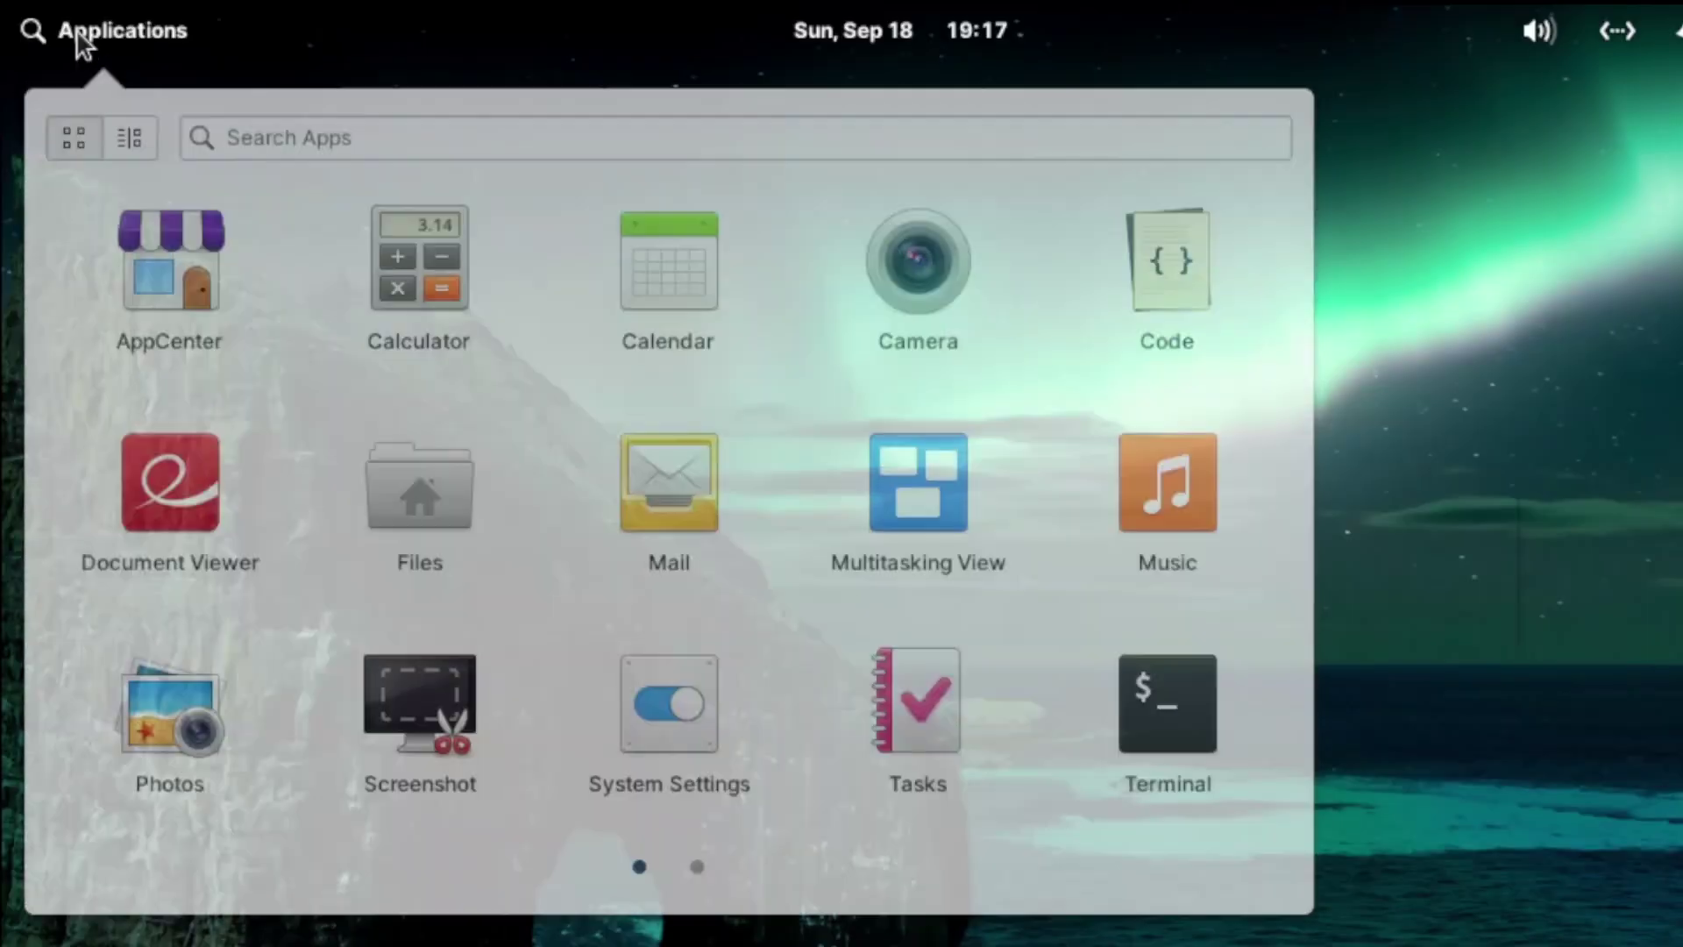
{"action": "left_click", "coordinate": [77, 35]}
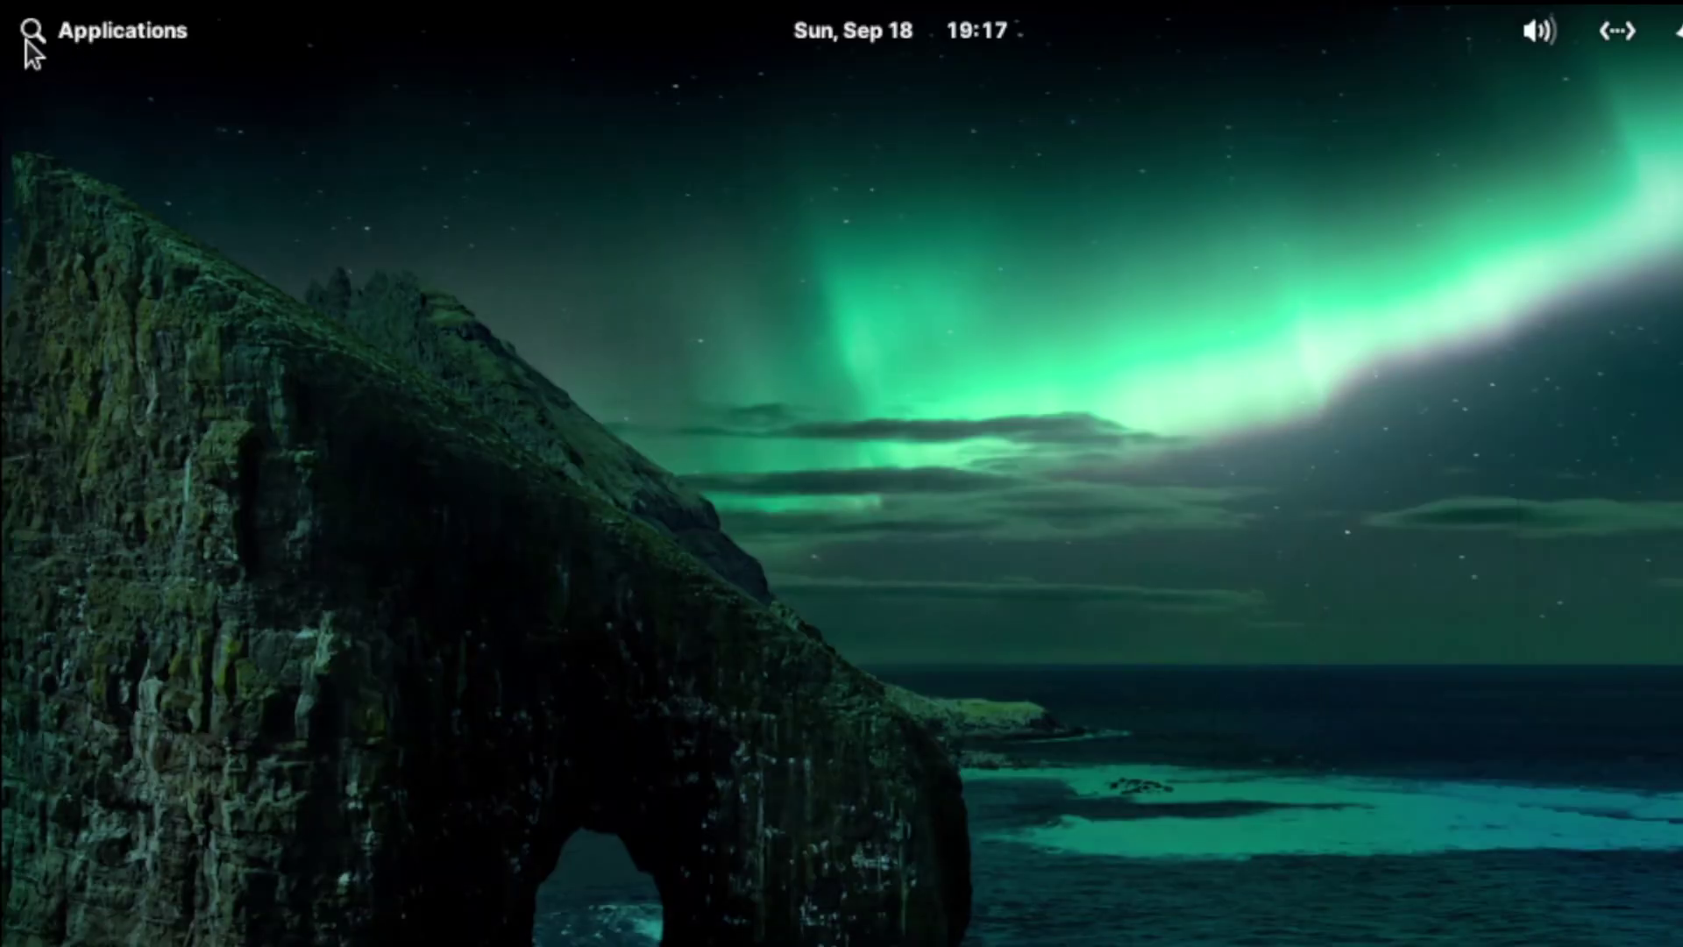
{"action": "left_click", "coordinate": [29, 37]}
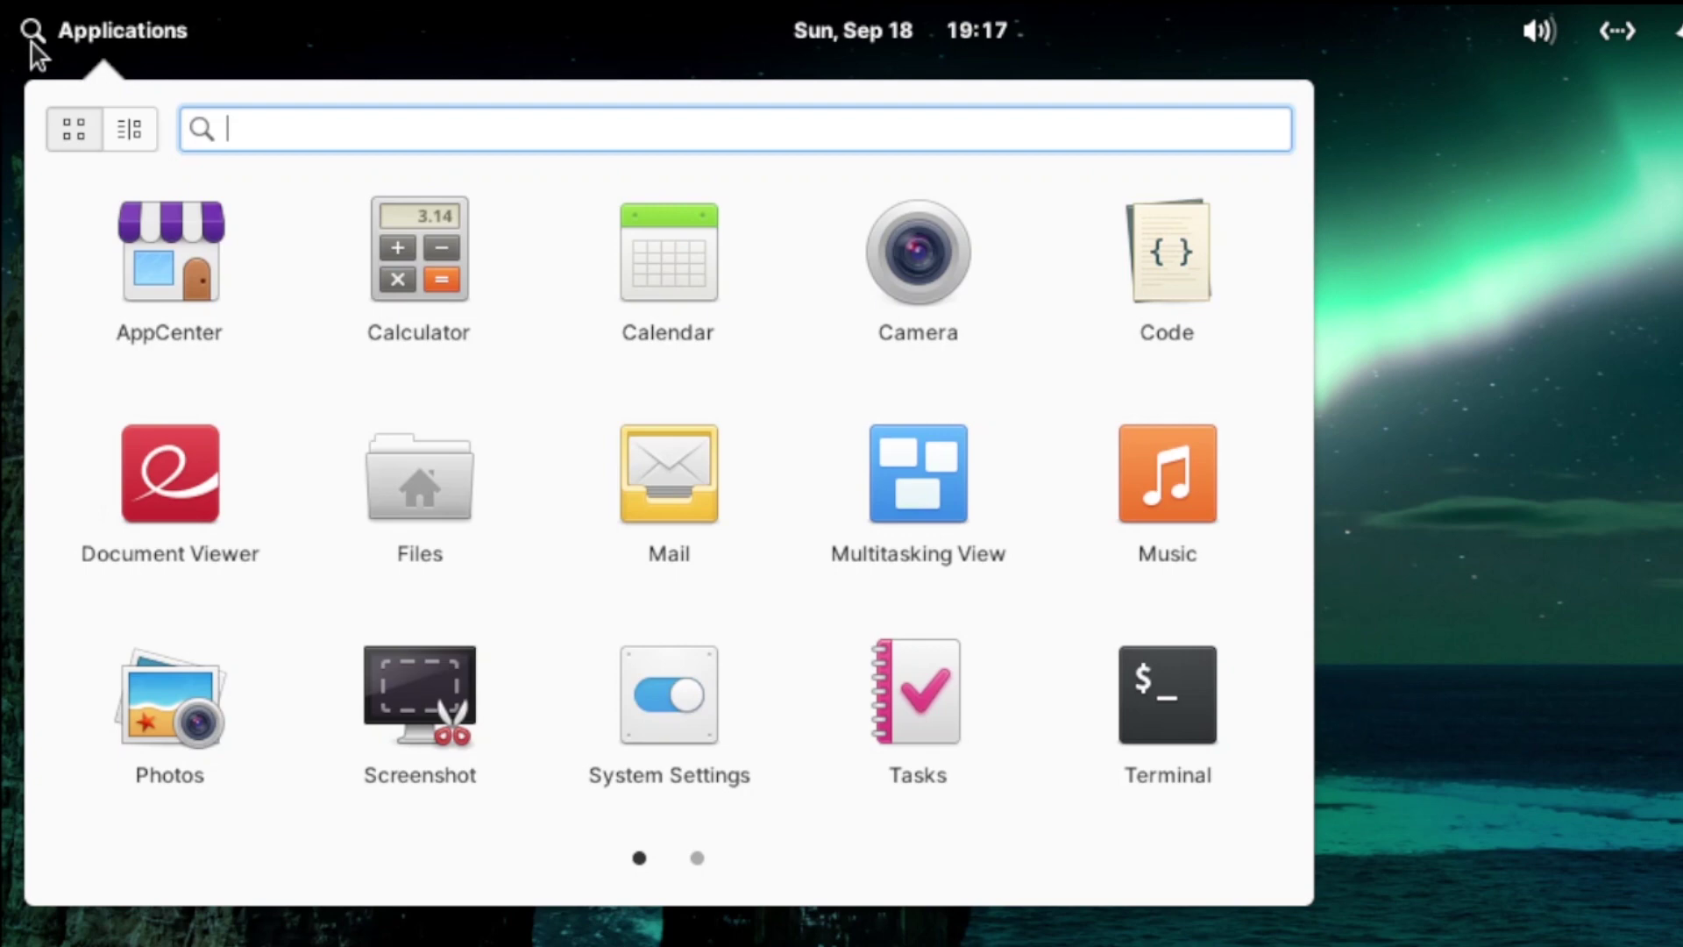
Step: Search the applications menu for 'tasks' and confirm the Tasks result
{"action": "type", "text": "tasks"}
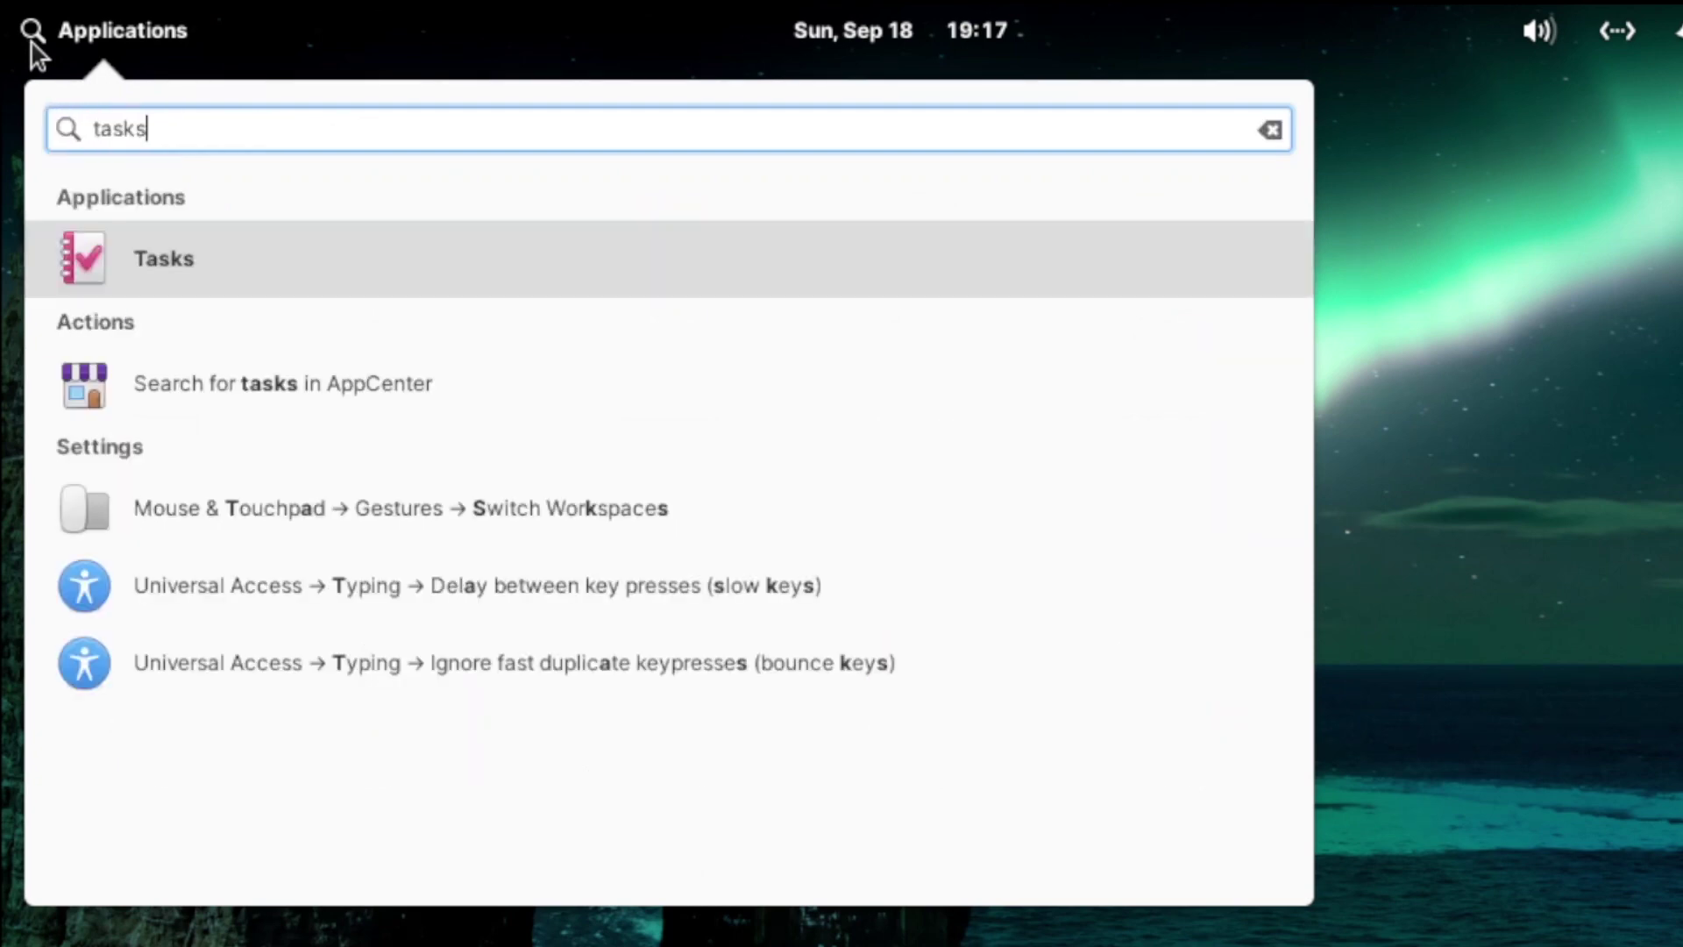
{"action": "key", "text": "Return"}
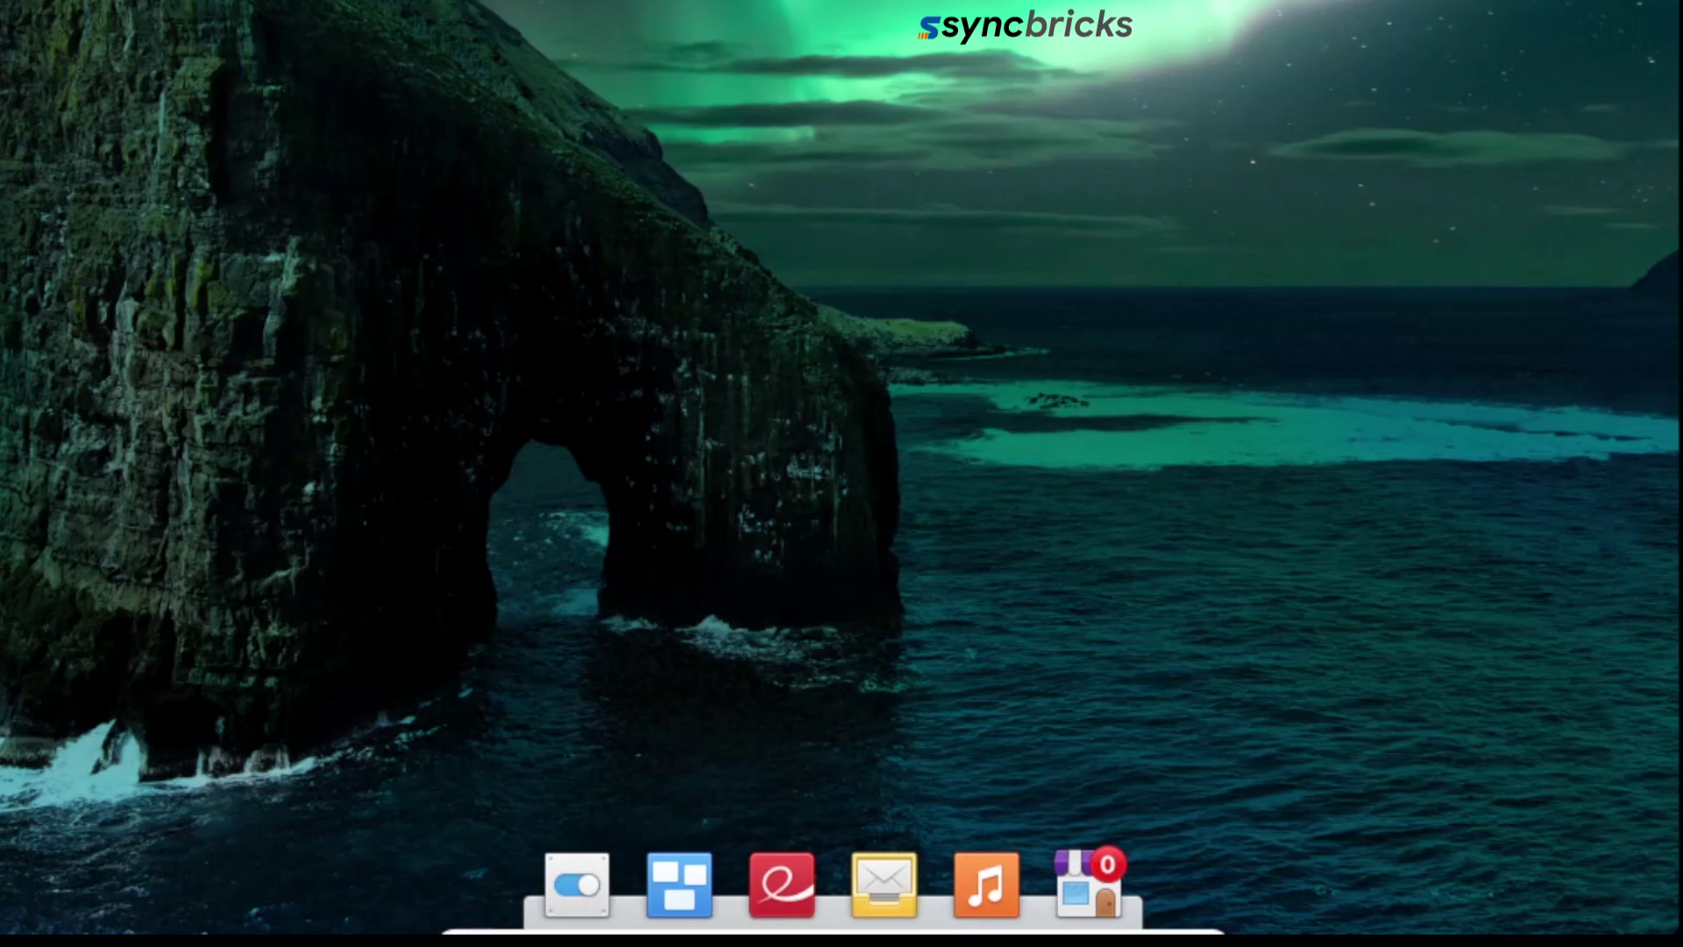